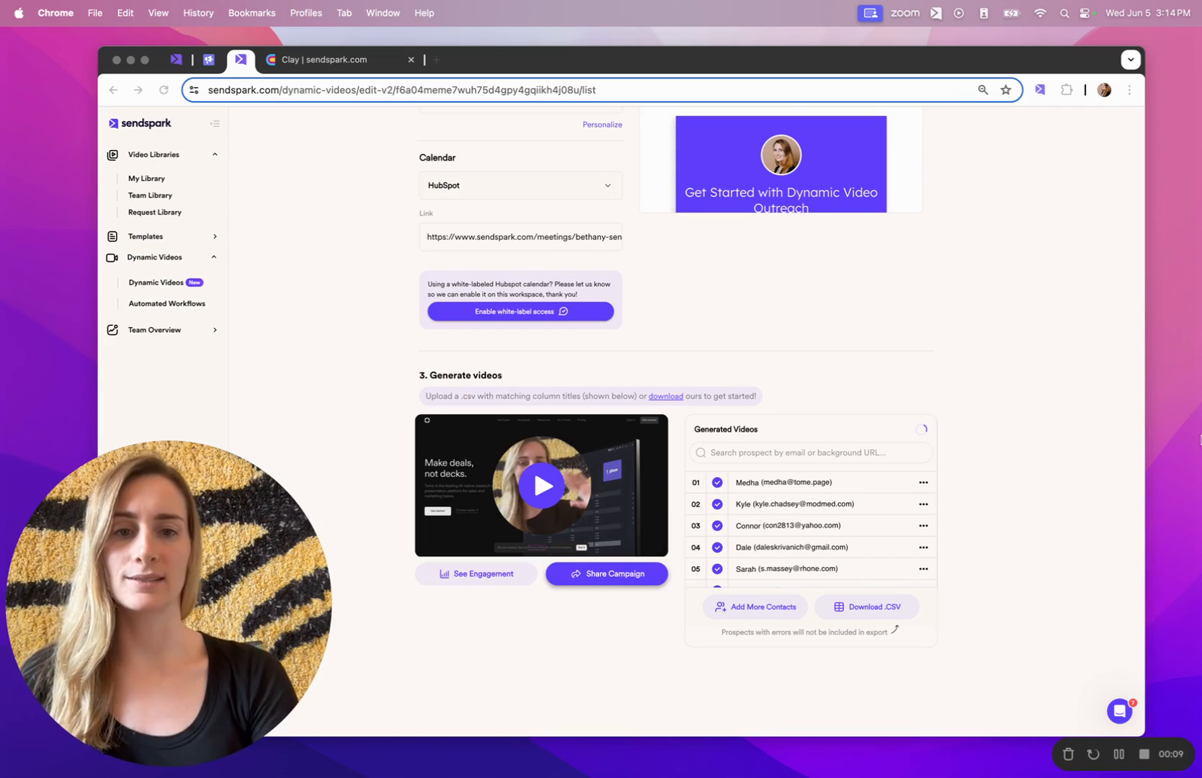
# Preview the campaign's generated videos, playing then pausing the second prospect's video against the ModMed site.
pyautogui.click(807, 484)
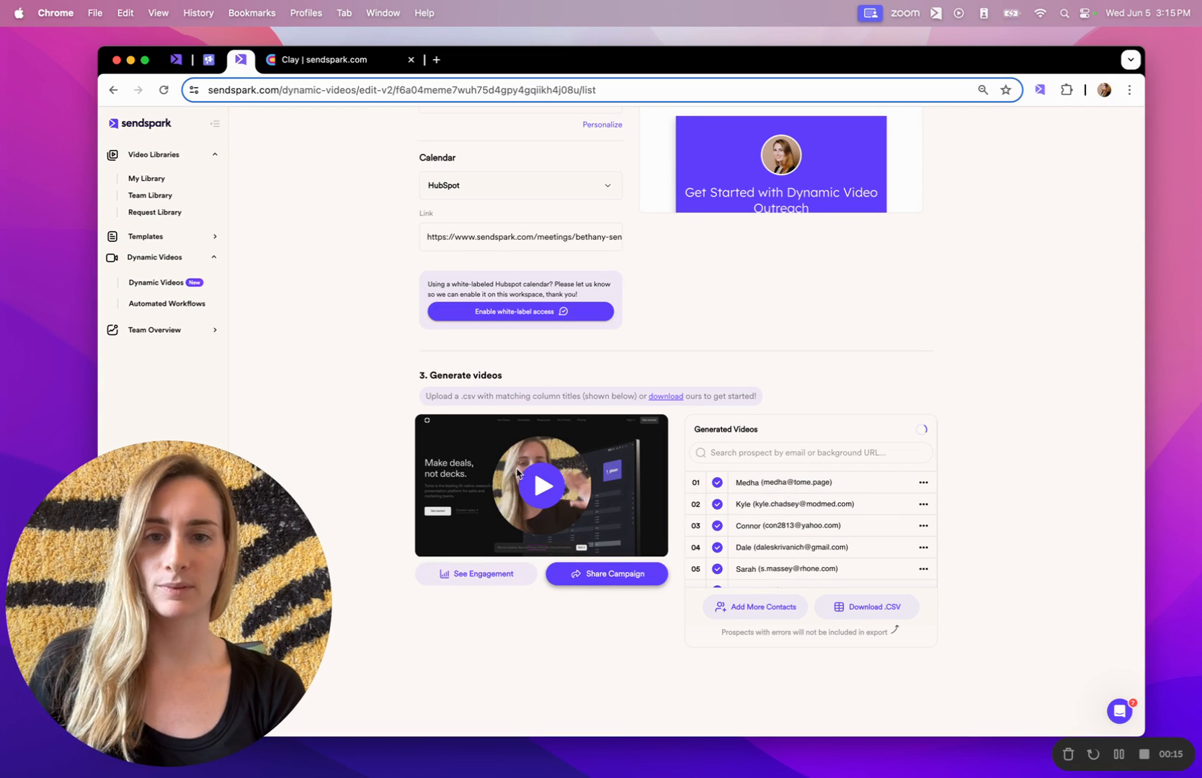
pyautogui.click(549, 491)
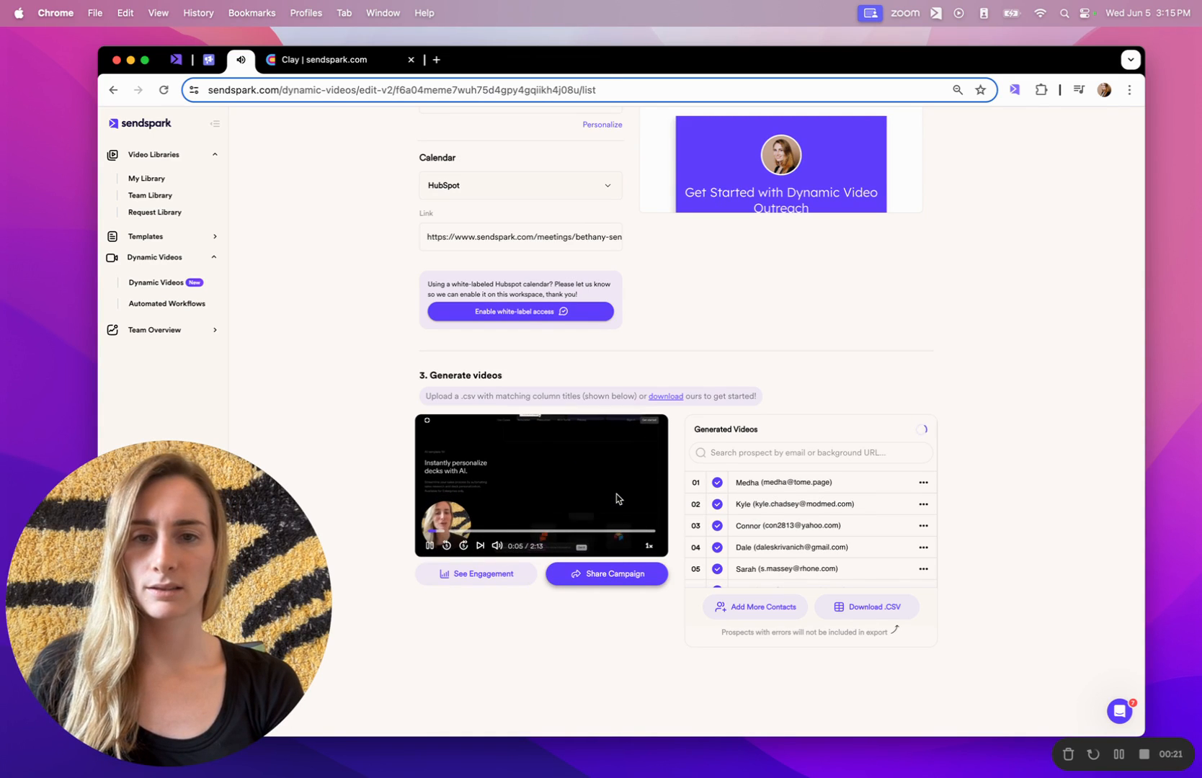
pyautogui.click(800, 503)
pyautogui.click(548, 487)
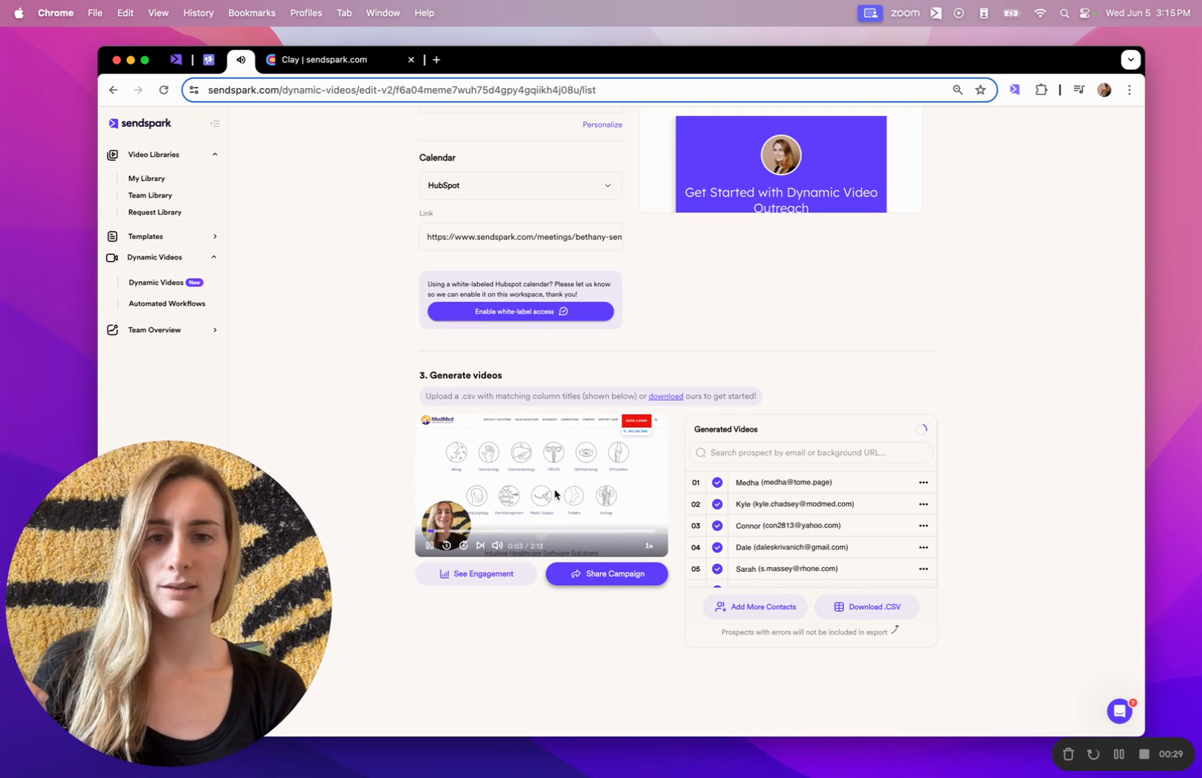
pyautogui.click(555, 494)
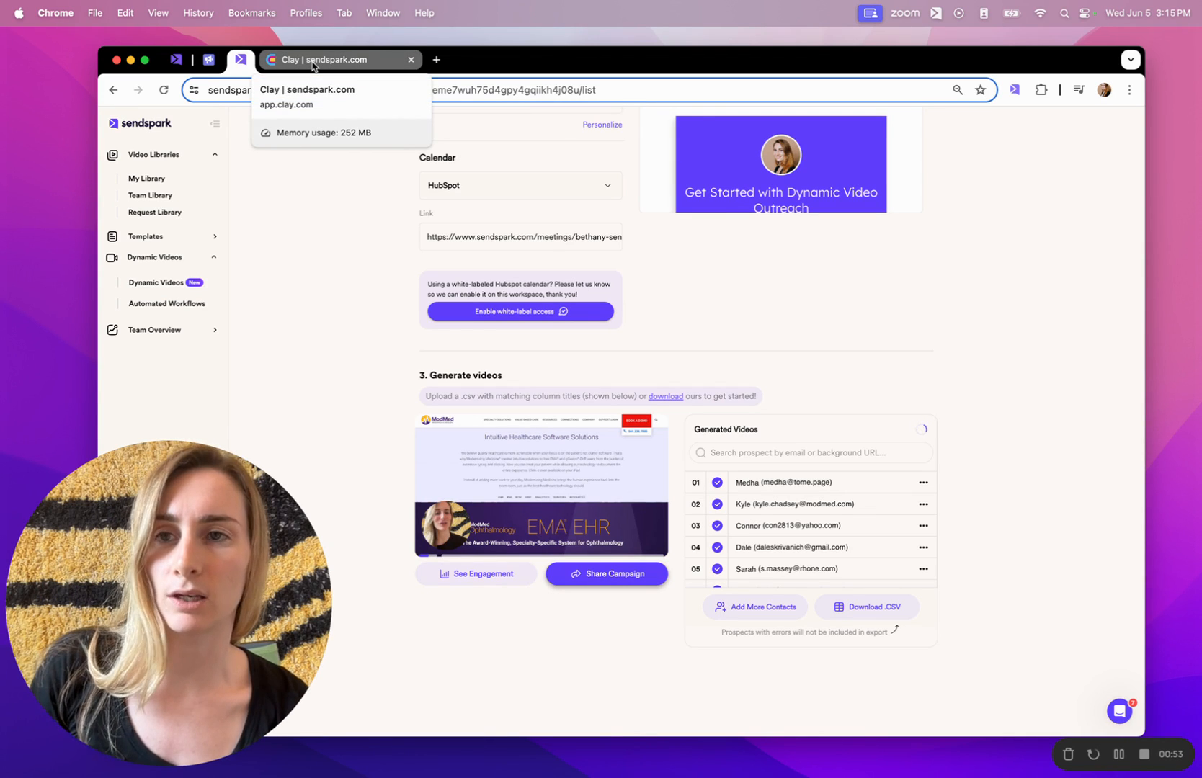
# Review the Smartlead RB2B Lead Outreach email with its Sendspark video, then return to Clay's tables.
pyautogui.click(209, 60)
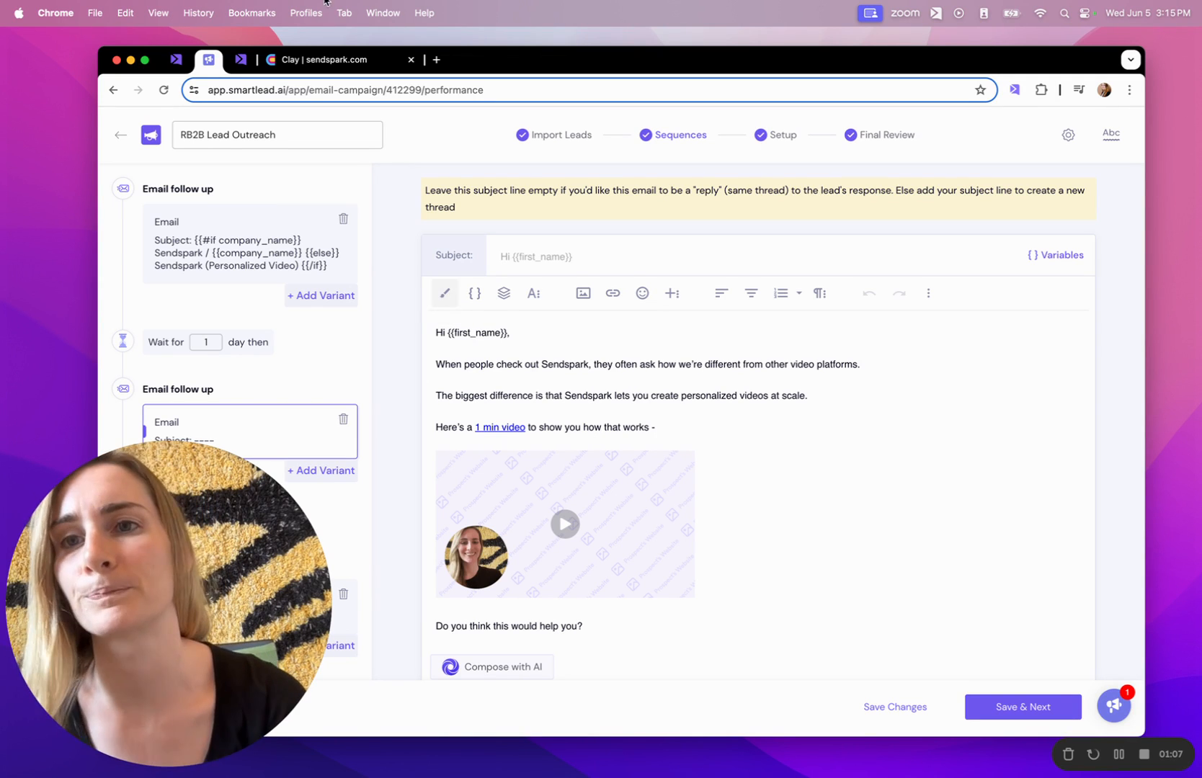
pyautogui.click(278, 69)
pyautogui.click(661, 149)
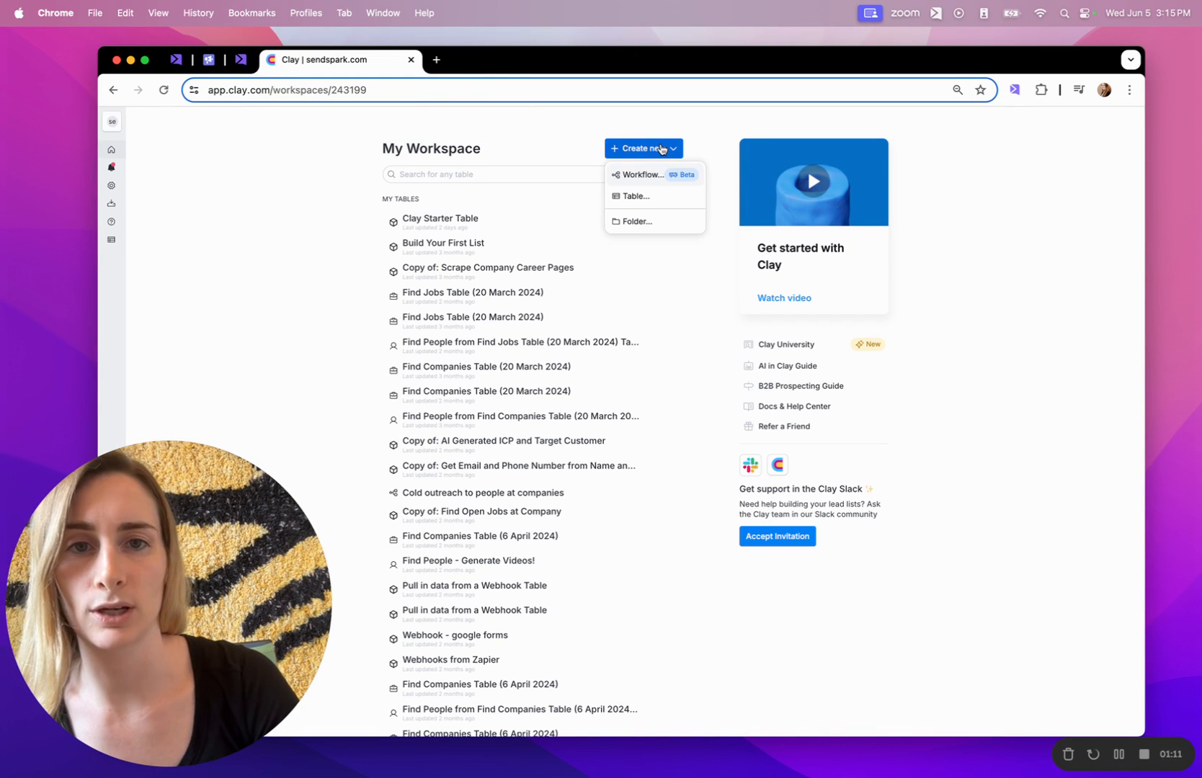
# Import dynamicVideoCsvExample (74).csv as people into a new blank Clay table.
pyautogui.click(637, 196)
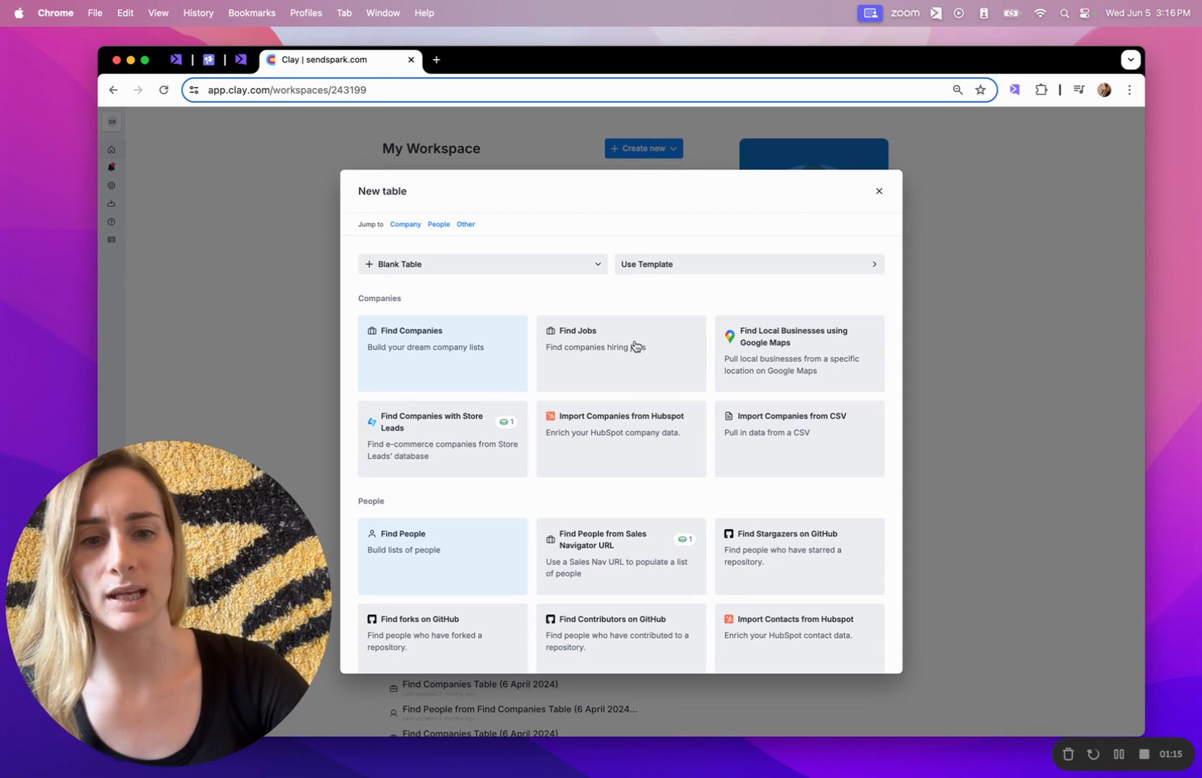
pyautogui.scroll(-3, 818, 517)
pyautogui.click(774, 595)
pyautogui.click(584, 430)
pyautogui.click(549, 310)
pyautogui.click(864, 529)
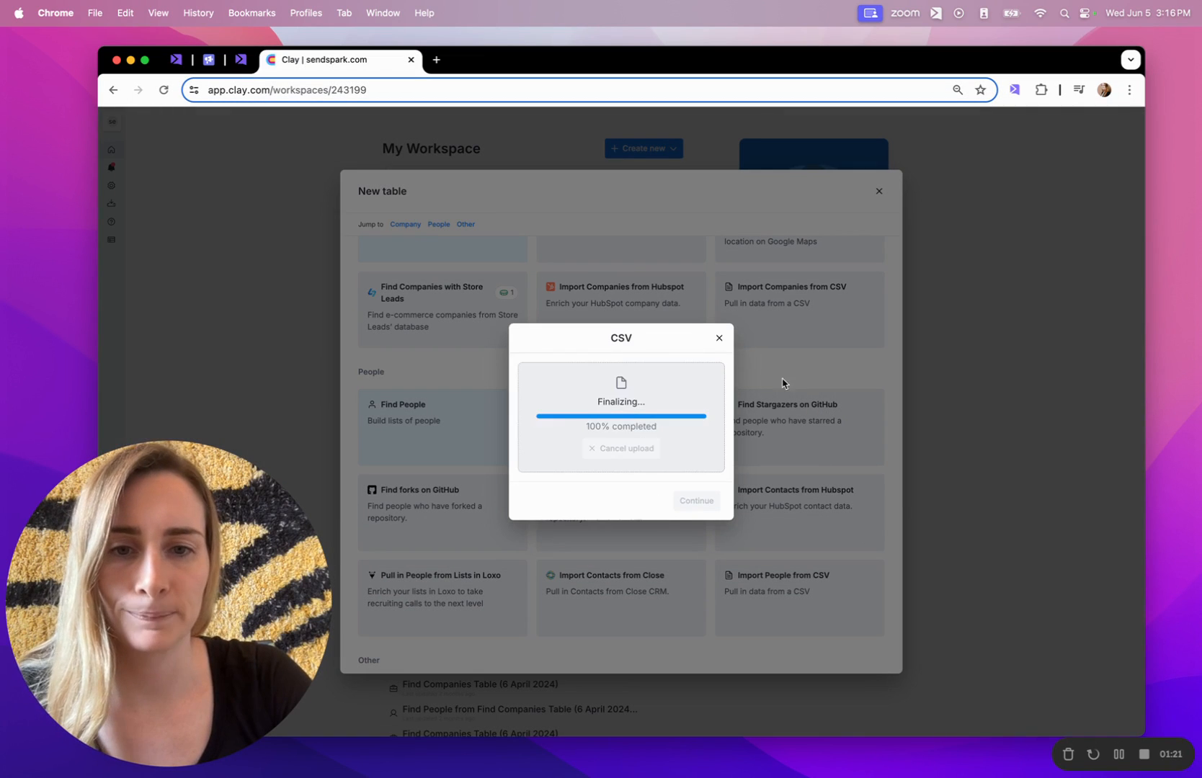
pyautogui.click(703, 494)
pyautogui.click(565, 433)
pyautogui.click(700, 488)
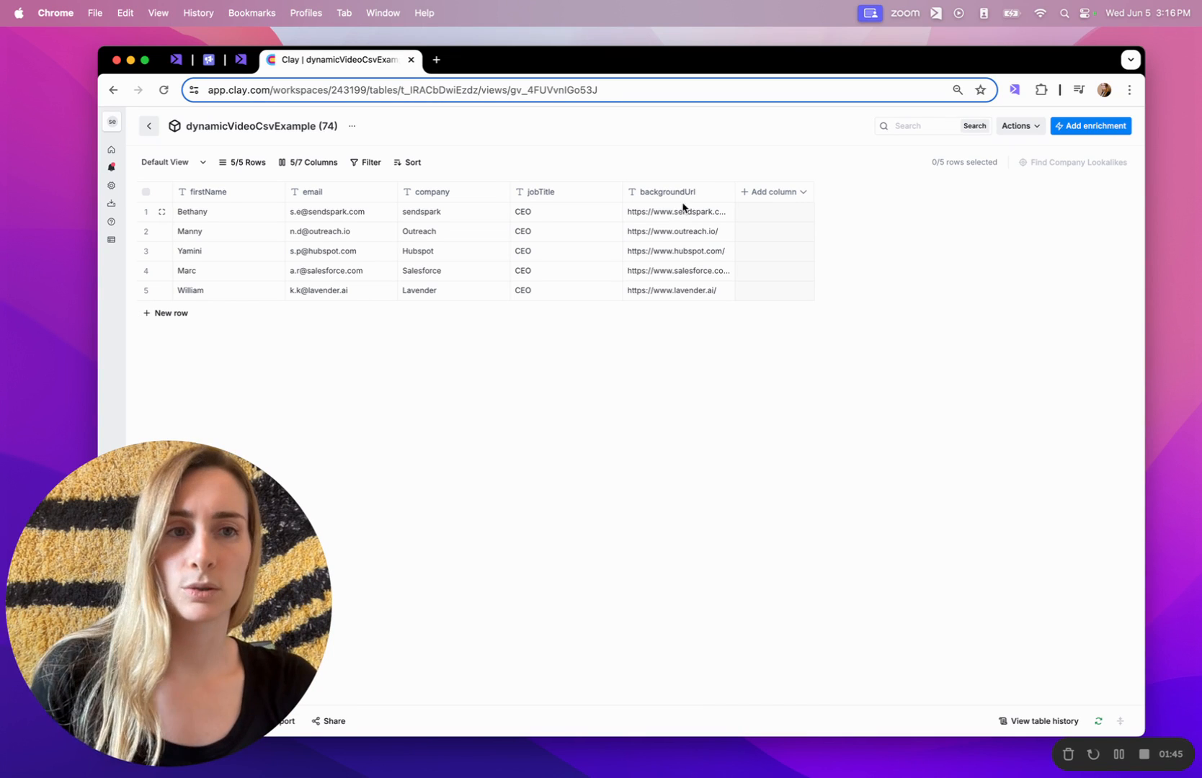
# Add the Sendspark 'Add Prospect to Video Campaign' enrichment to the table.
pyautogui.click(1085, 131)
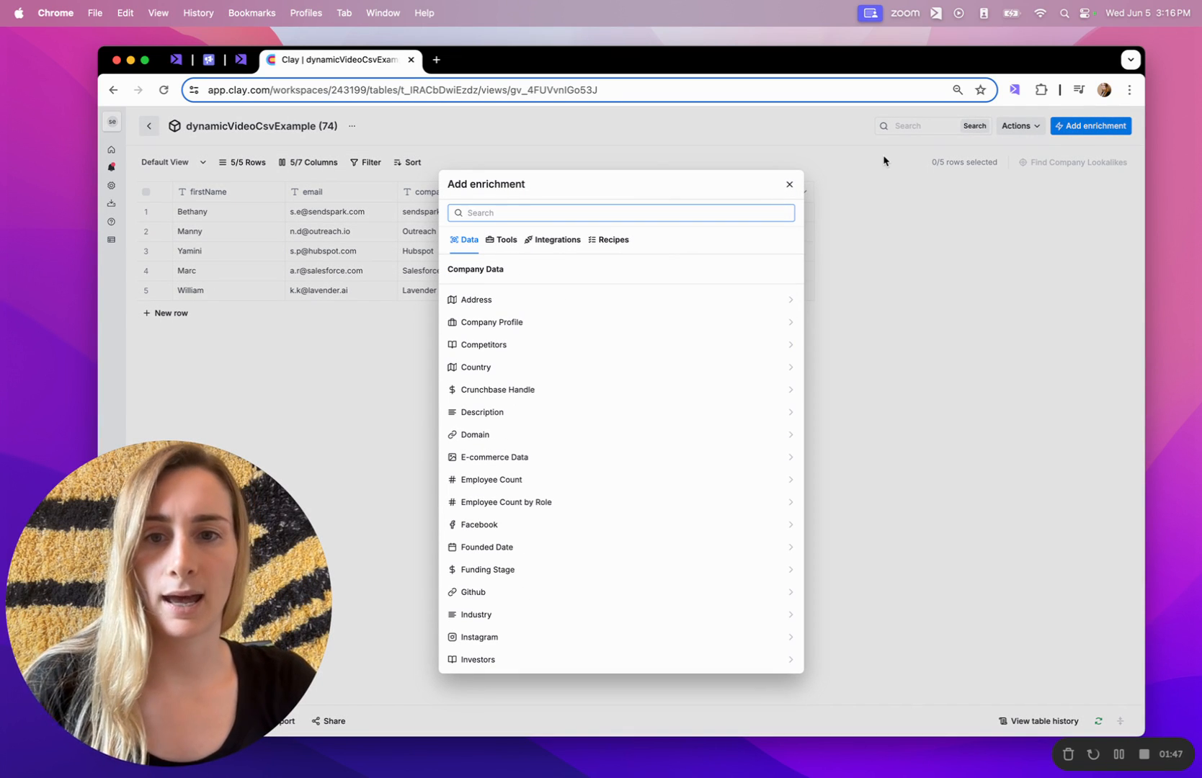
pyautogui.write('sendspark')
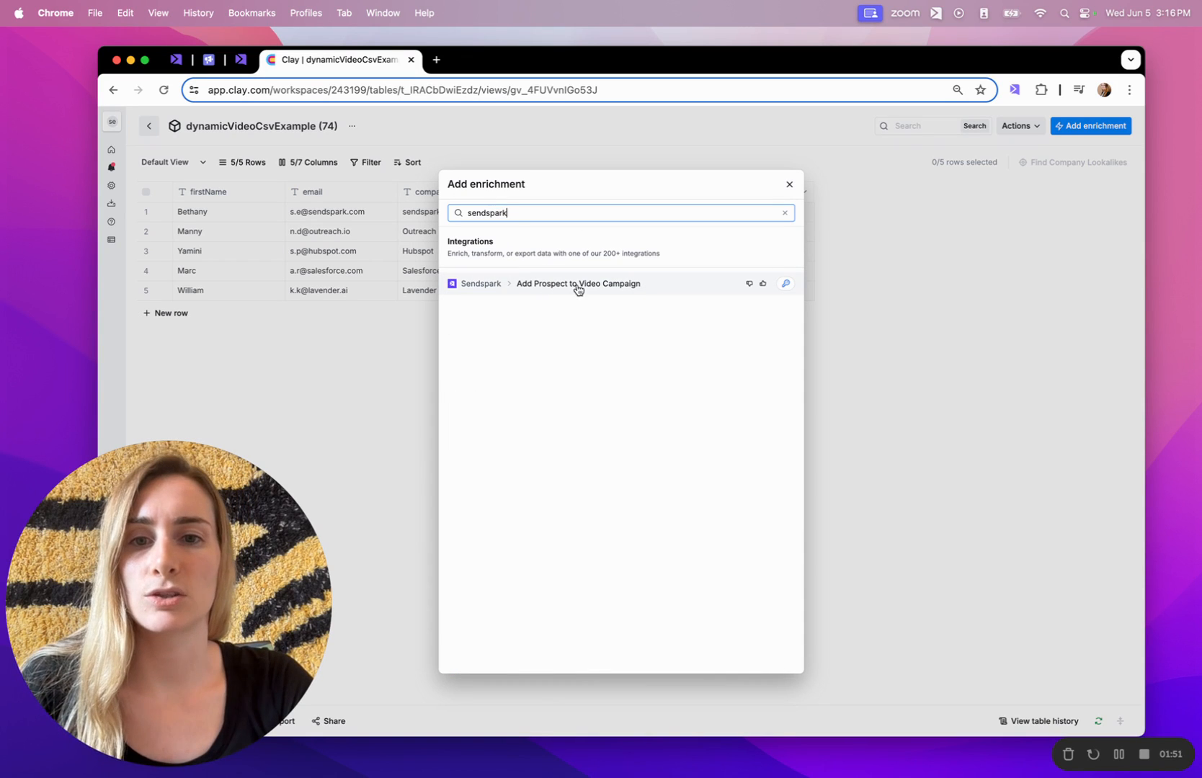
pyautogui.click(595, 290)
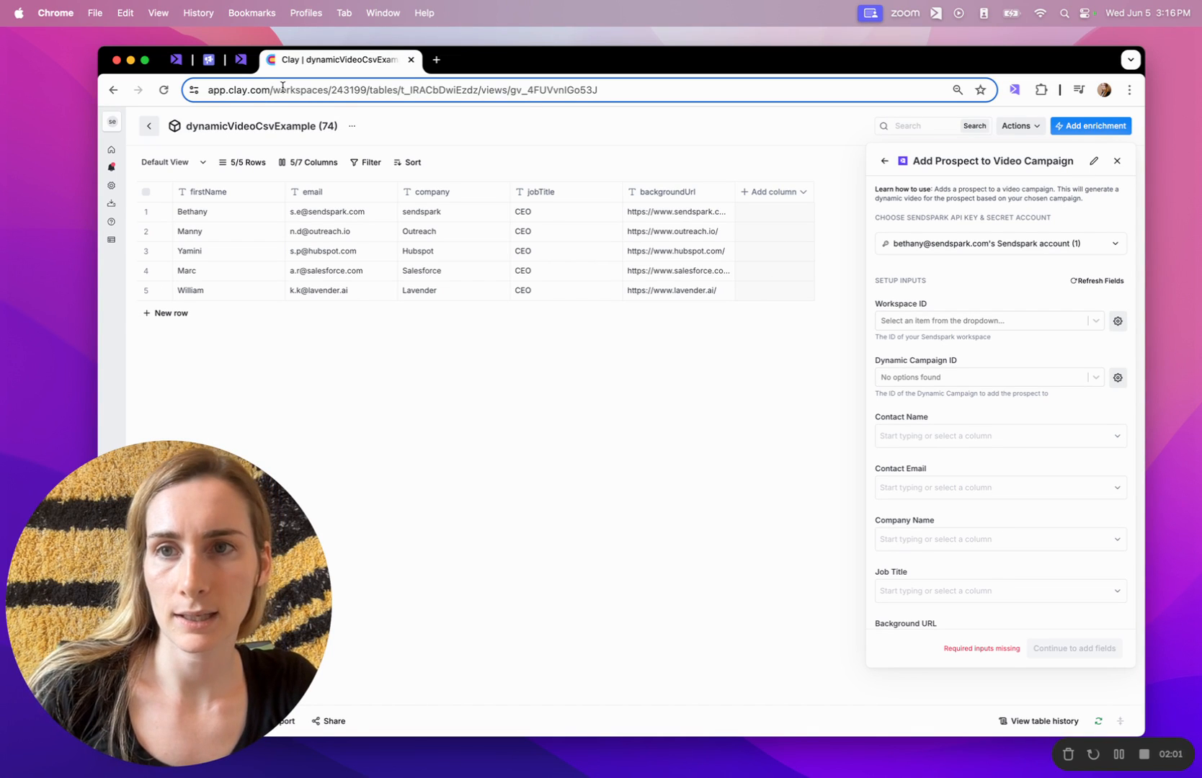
# Preview the third and fourth prospects' videos in Sendspark, then return to the Clay table.
pyautogui.click(240, 63)
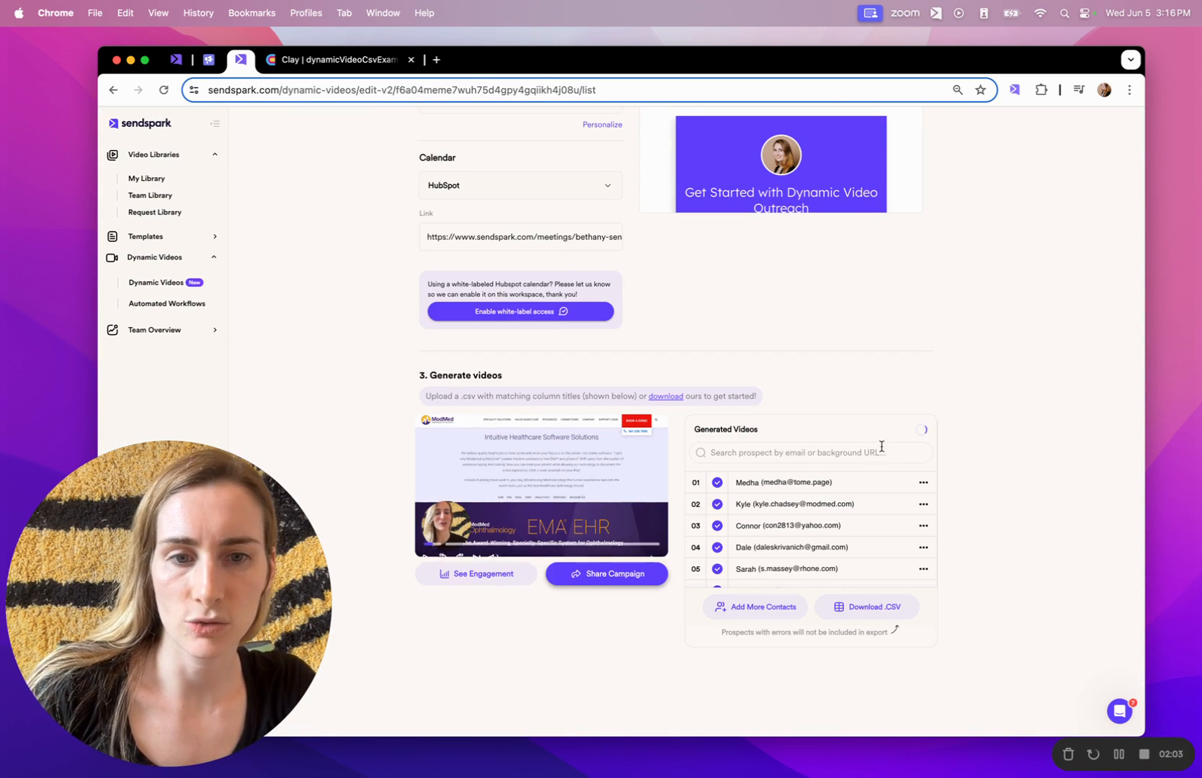
pyautogui.click(775, 527)
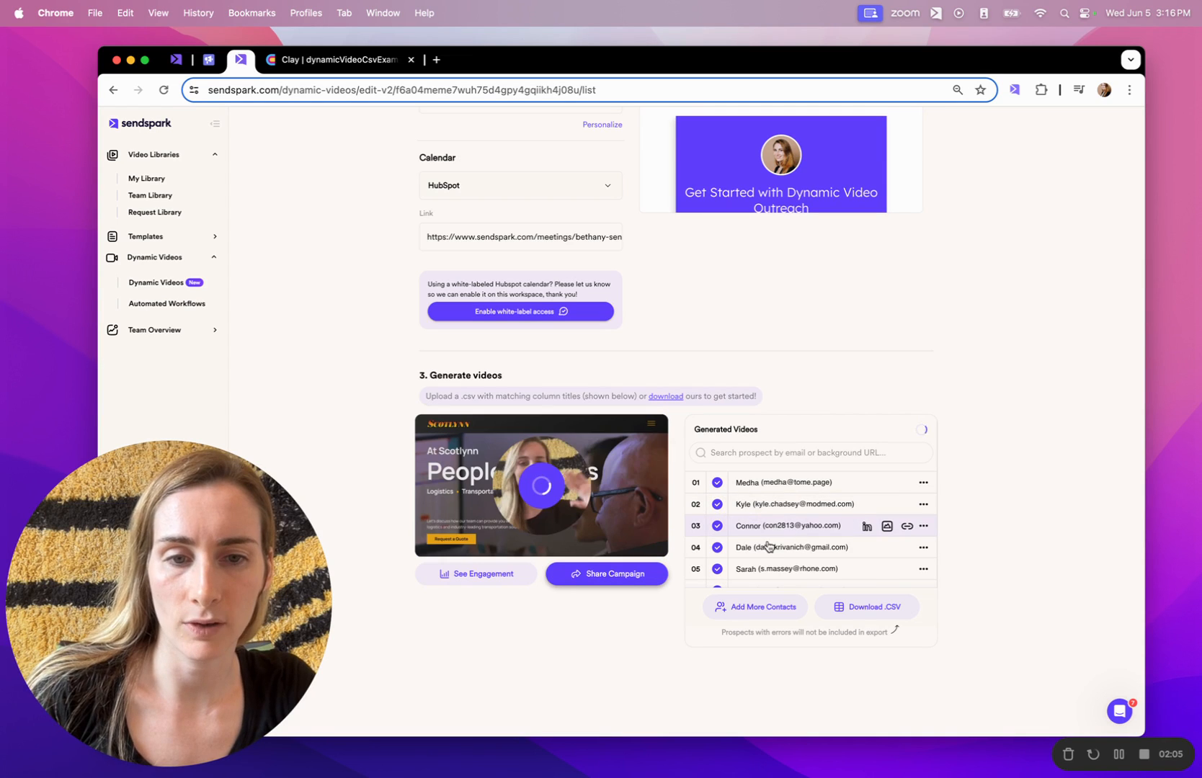
pyautogui.click(766, 549)
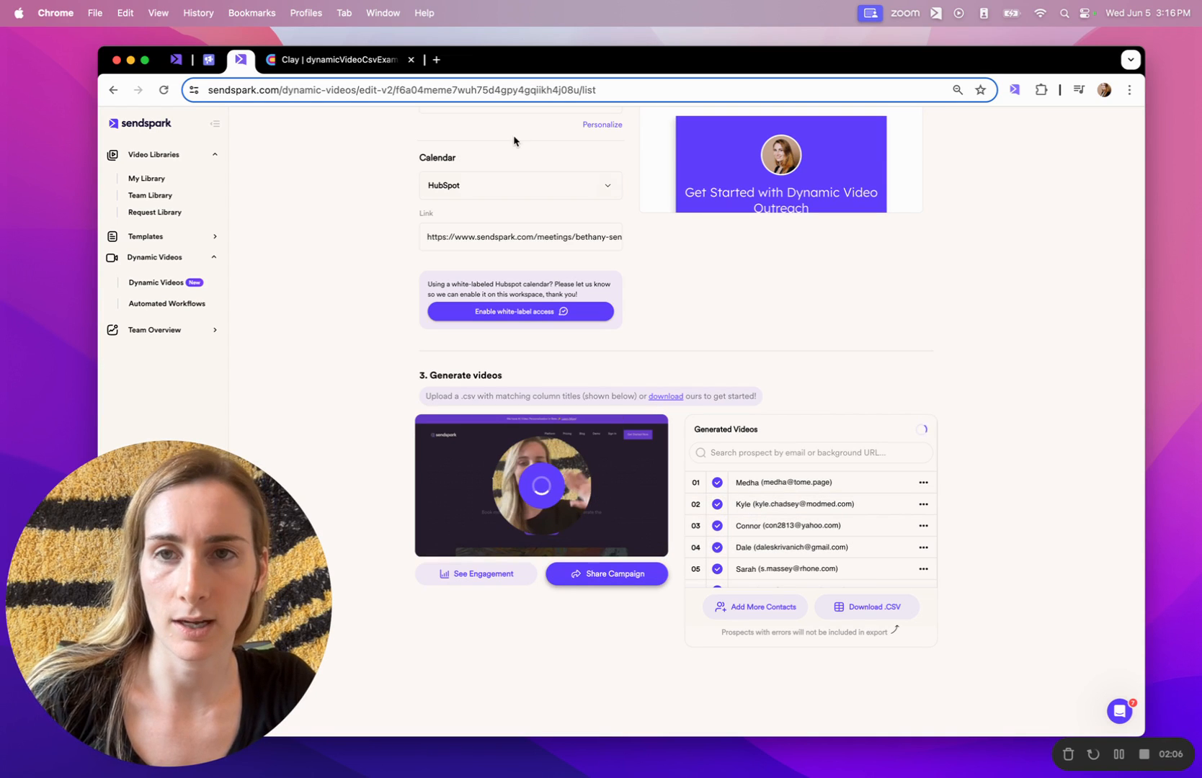
pyautogui.click(353, 60)
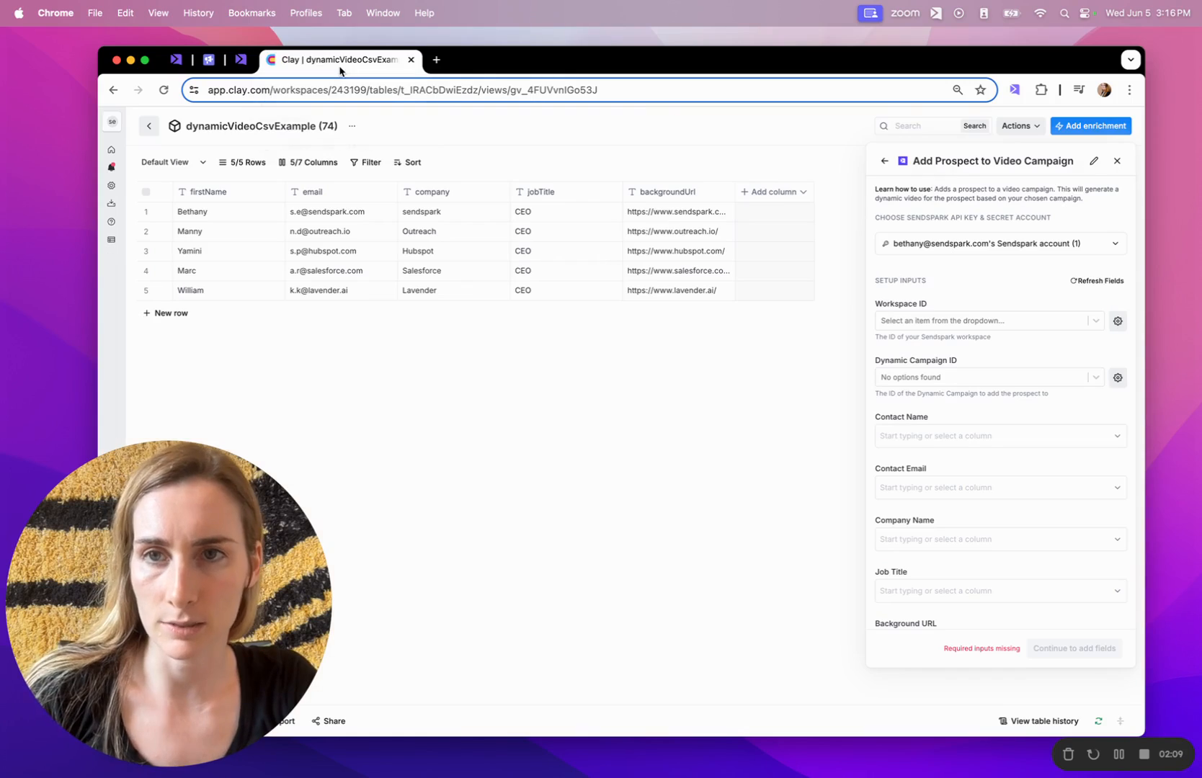
# Start a new Sendspark account connection with API key and secret fields, then view Sendspark's API credentials.
pyautogui.click(962, 246)
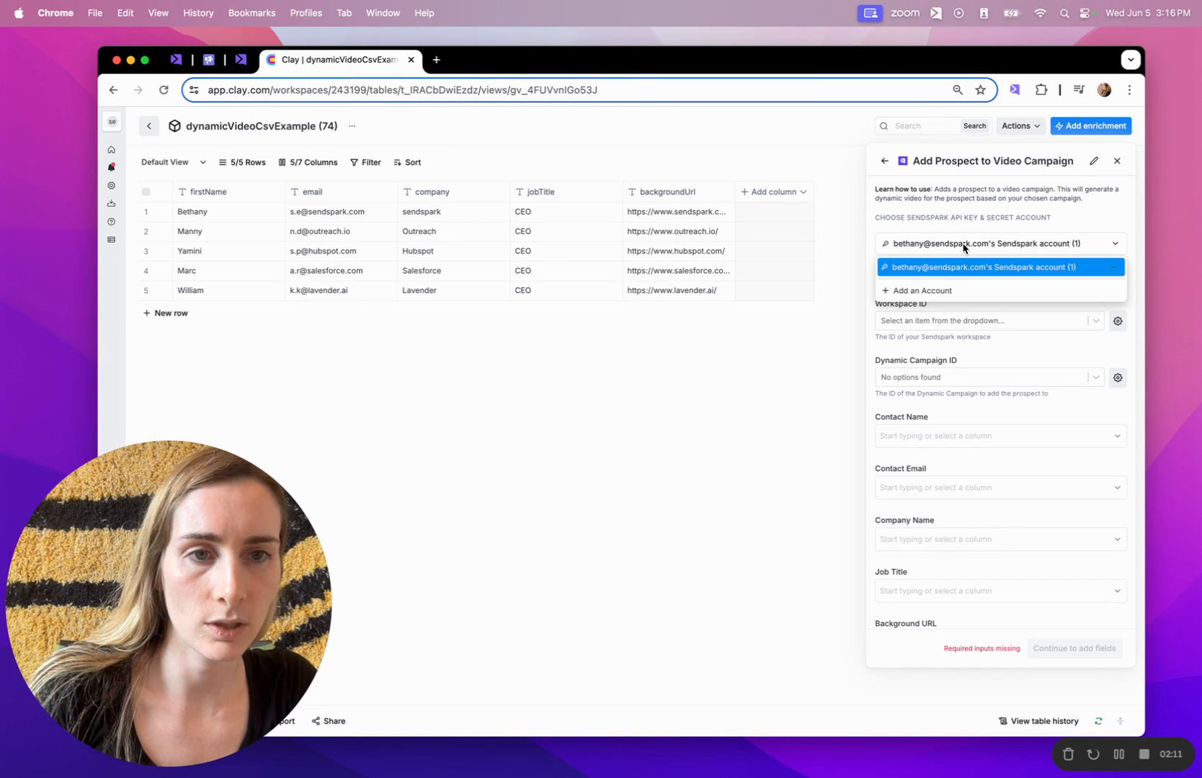
pyautogui.click(925, 290)
pyautogui.click(925, 290)
pyautogui.click(920, 310)
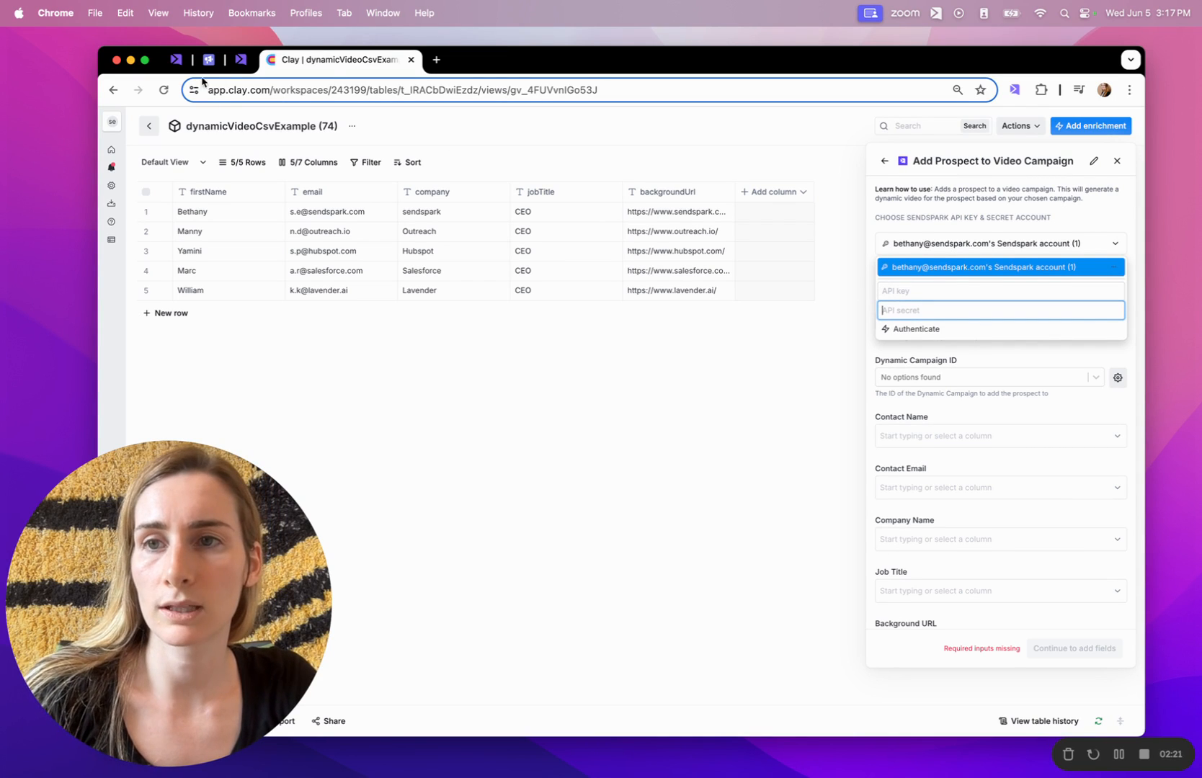
pyautogui.click(176, 63)
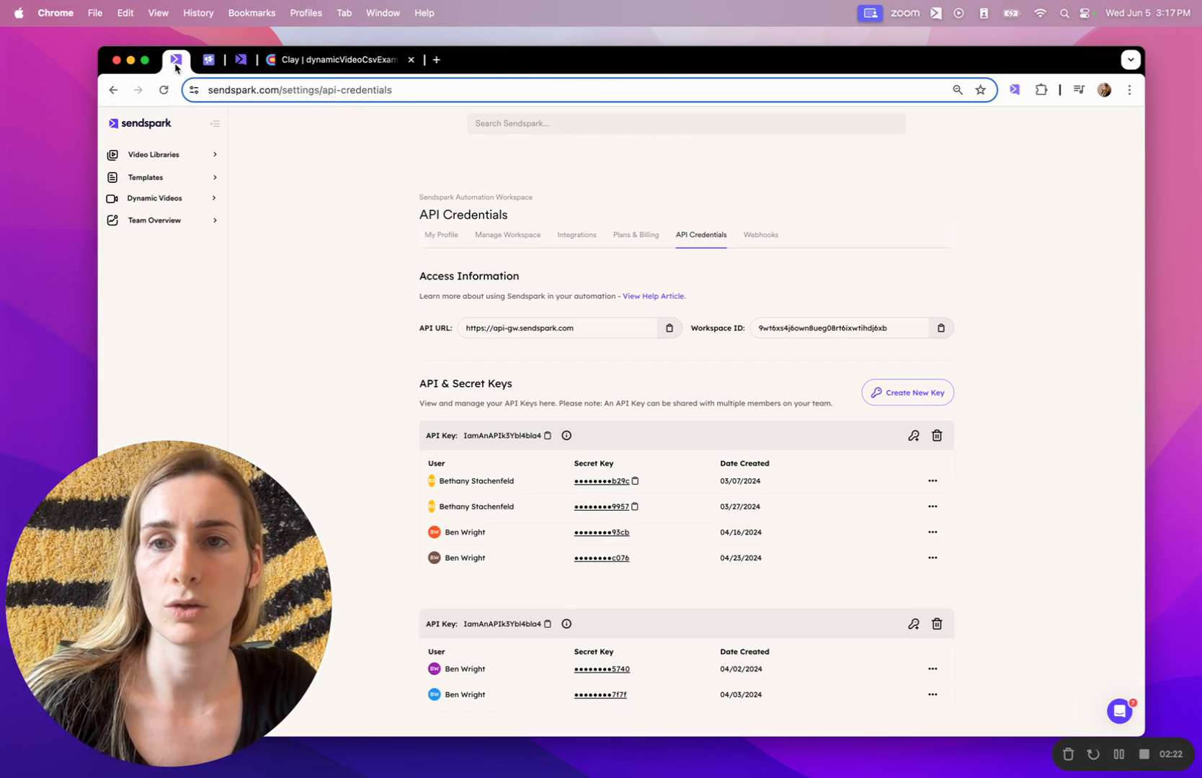
# Copy the workspace API key from Sendspark's API Credentials settings and return to Clay.
pyautogui.click(266, 93)
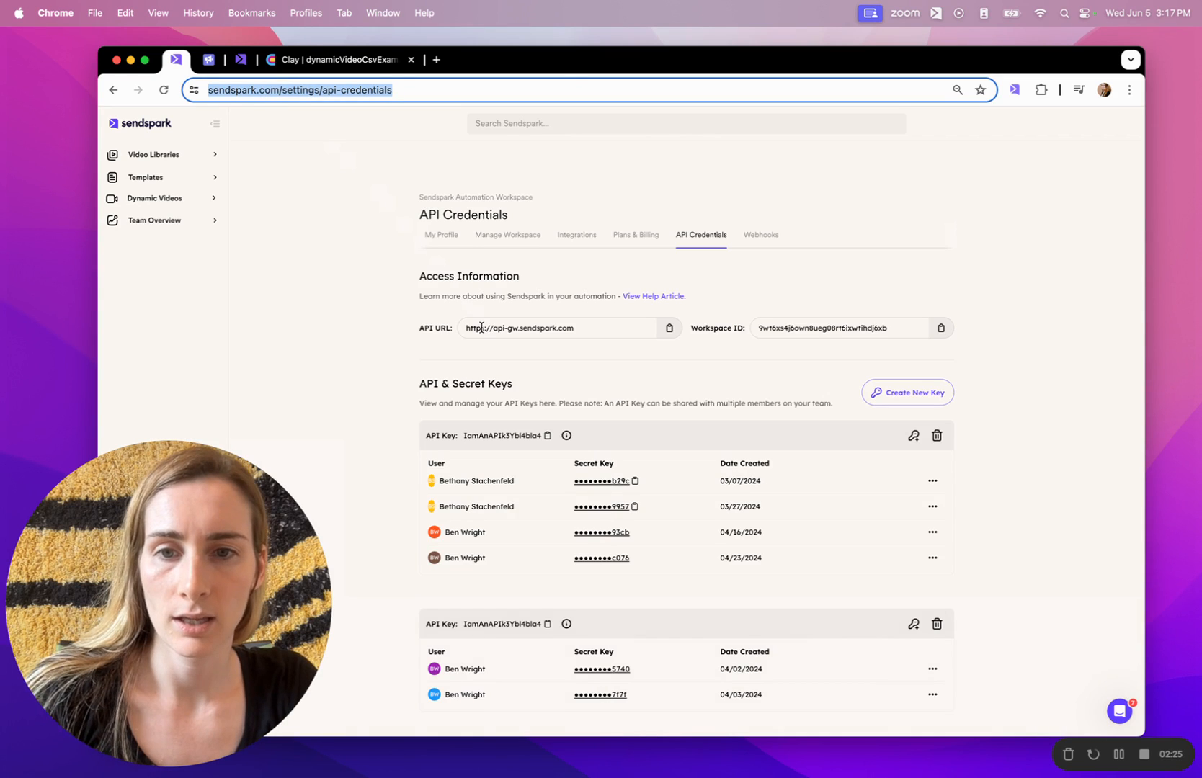
pyautogui.scroll(-2, 482, 327)
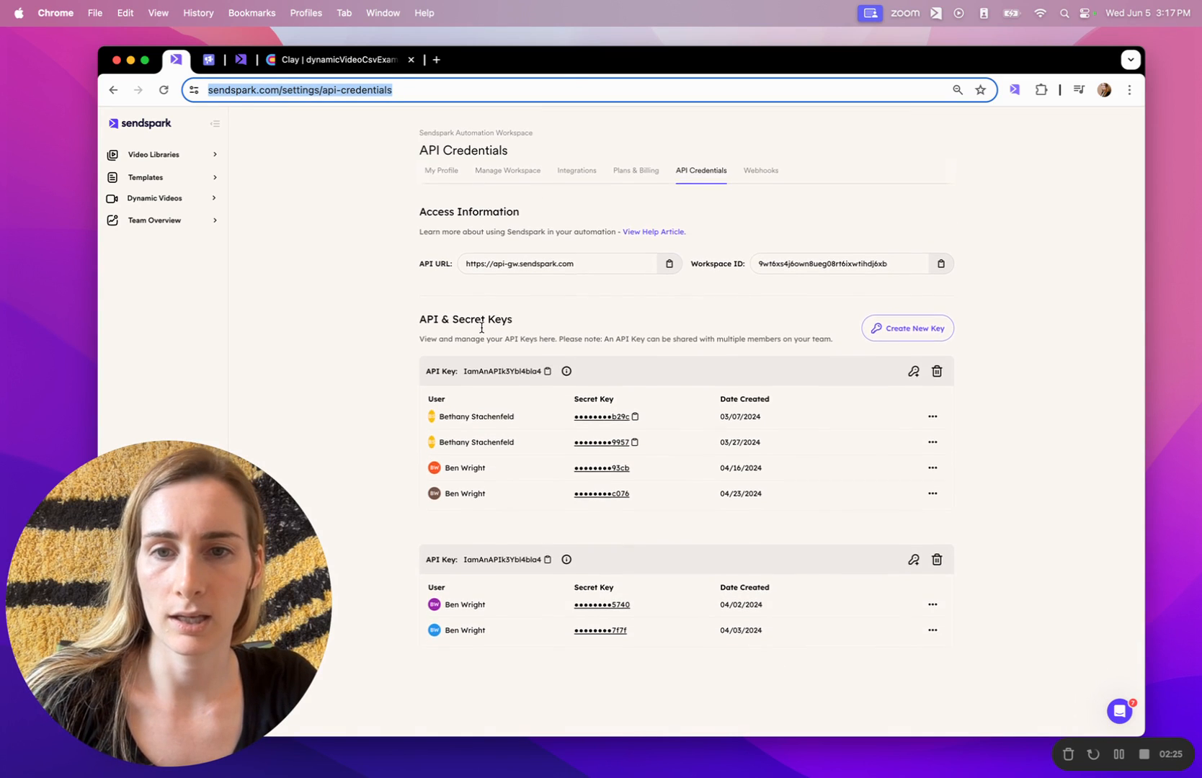
pyautogui.click(495, 376)
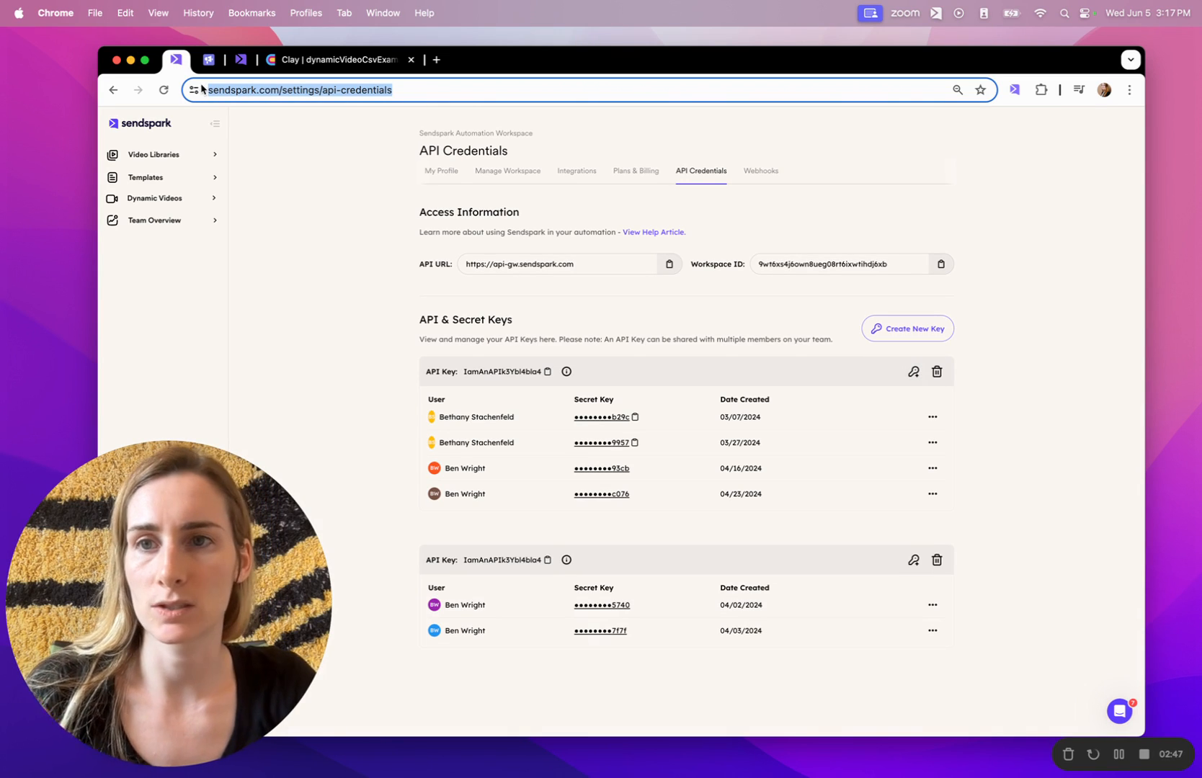
pyautogui.click(331, 59)
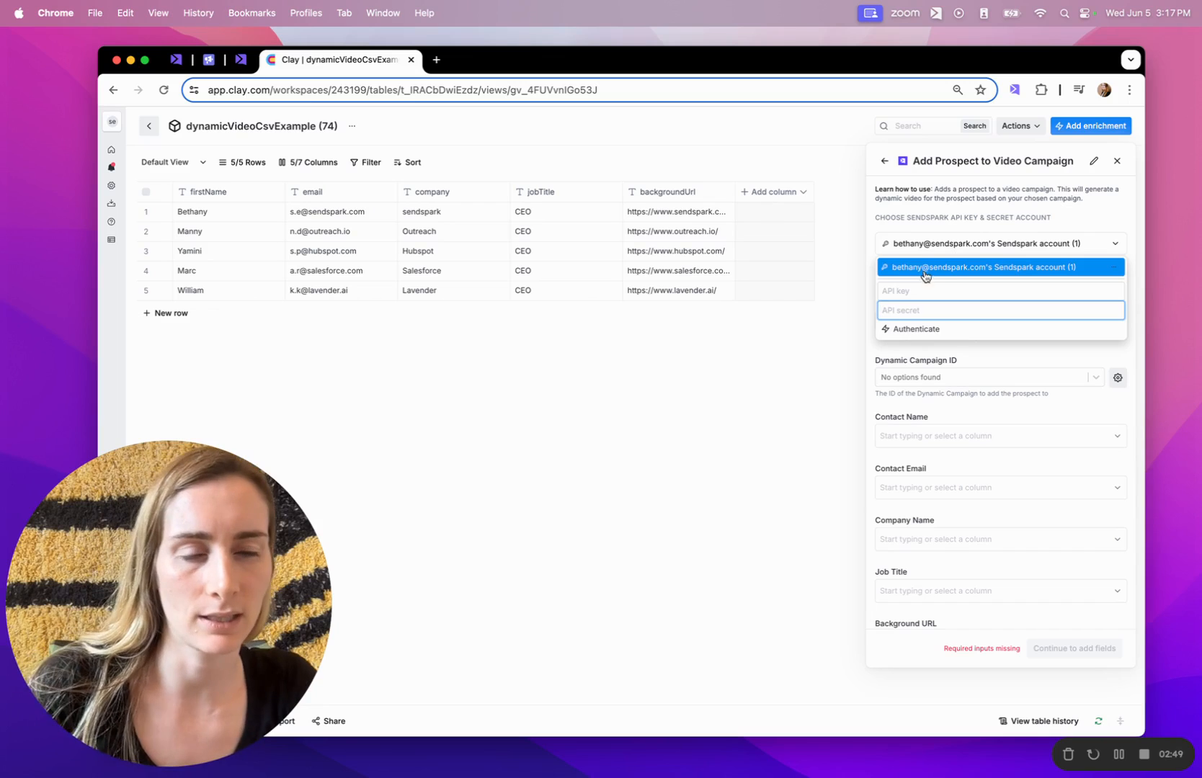
# Use the existing Sendspark account, My Workspace, and the LIVE - Clay Demo dynamic campaign.
pyautogui.click(952, 243)
pyautogui.click(945, 244)
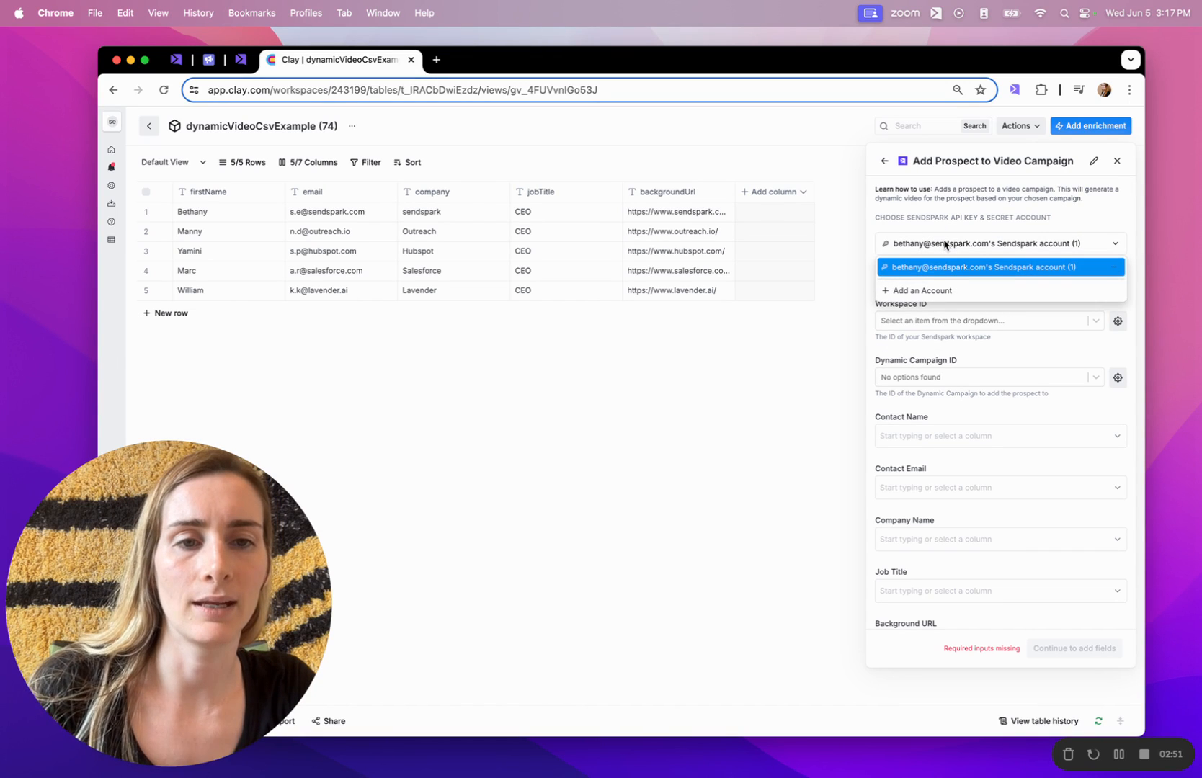
pyautogui.click(940, 270)
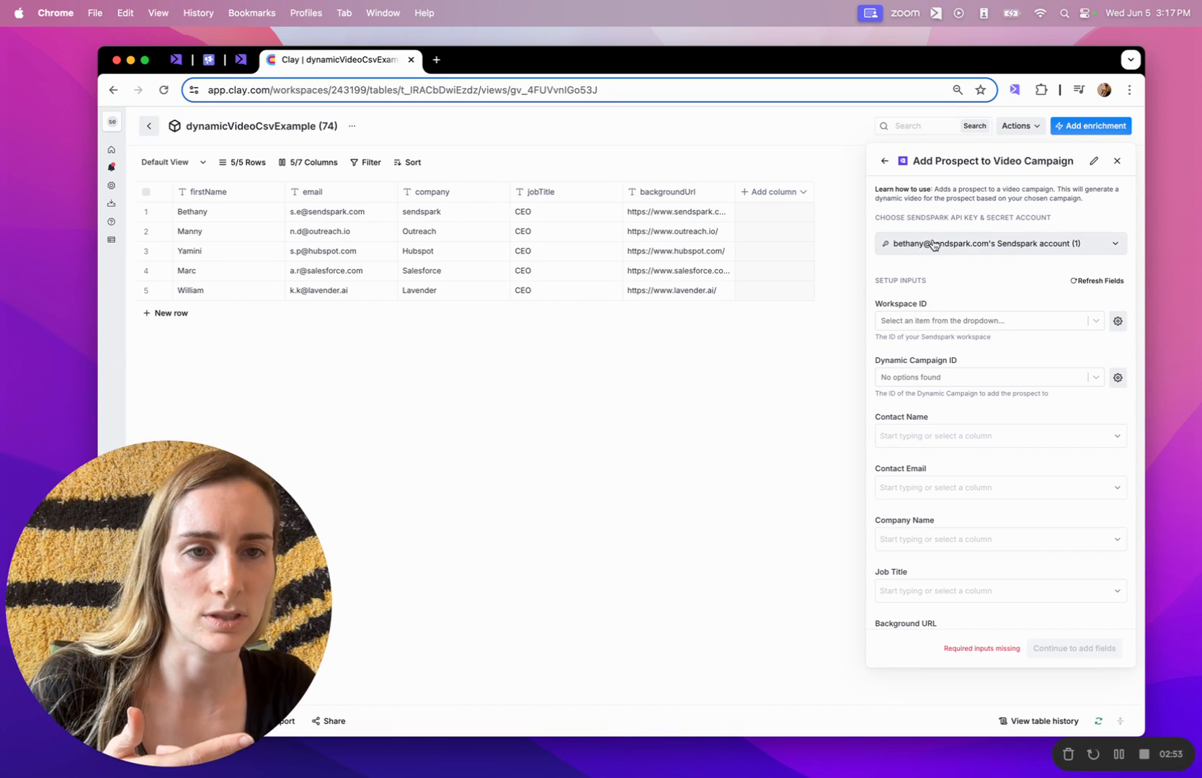
pyautogui.scroll(-1, 949, 249)
pyautogui.click(942, 289)
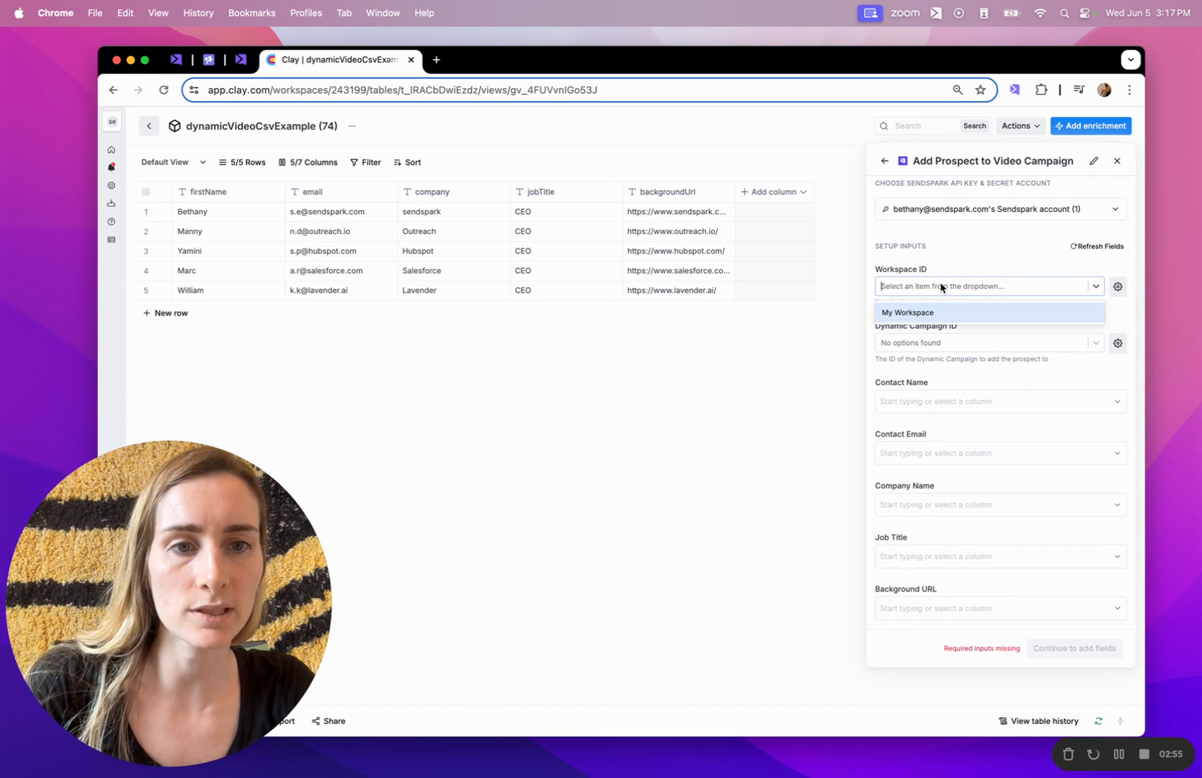
pyautogui.click(928, 314)
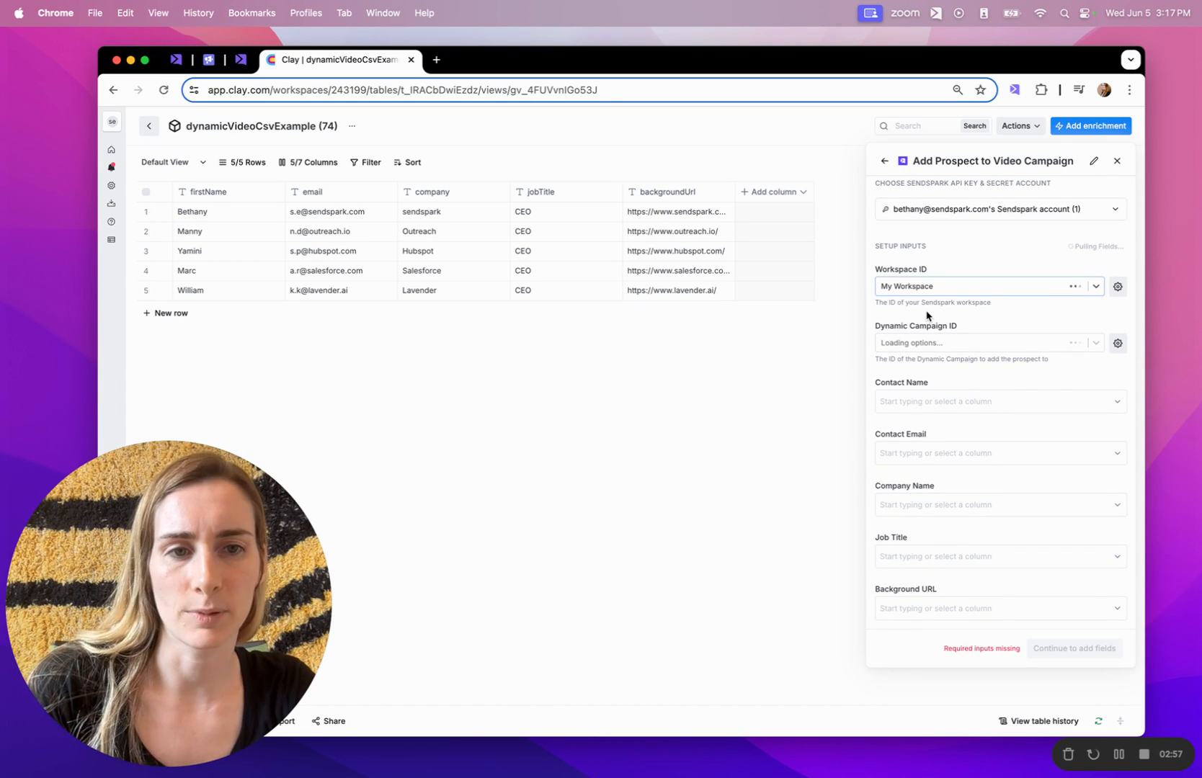
pyautogui.scroll(-1, 926, 315)
pyautogui.click(926, 328)
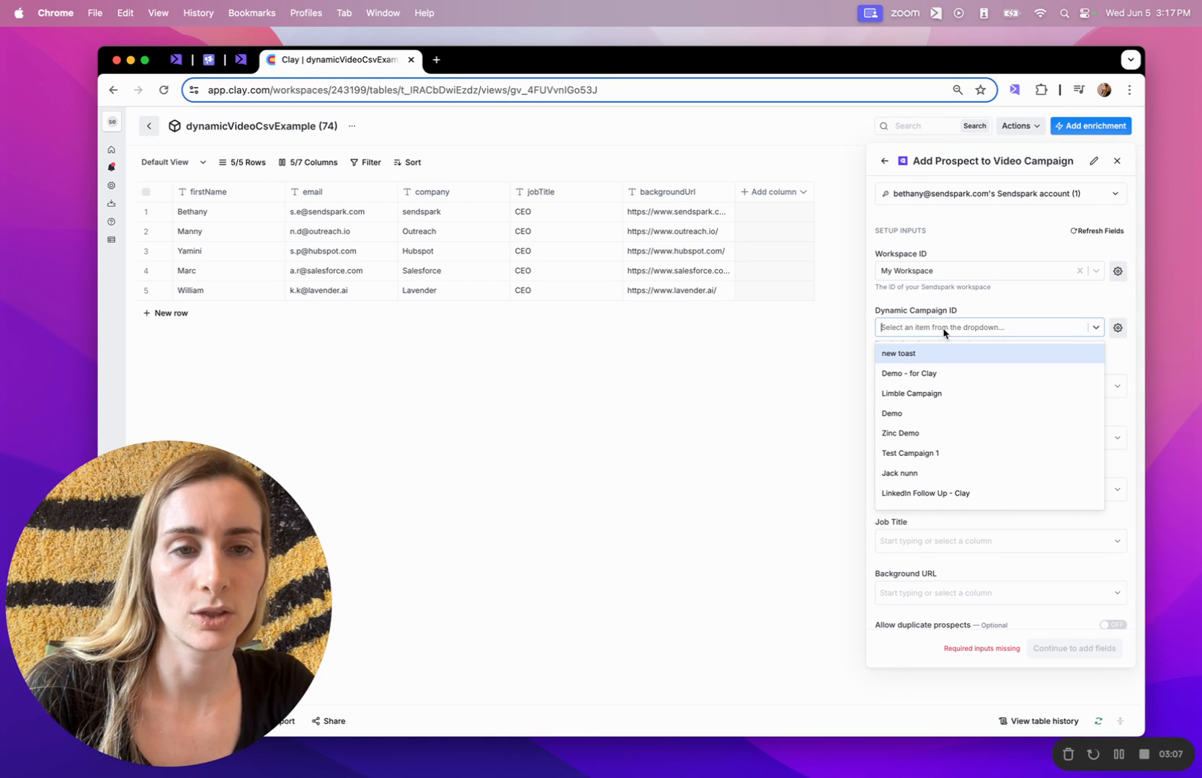
pyautogui.scroll(-1, 915, 436)
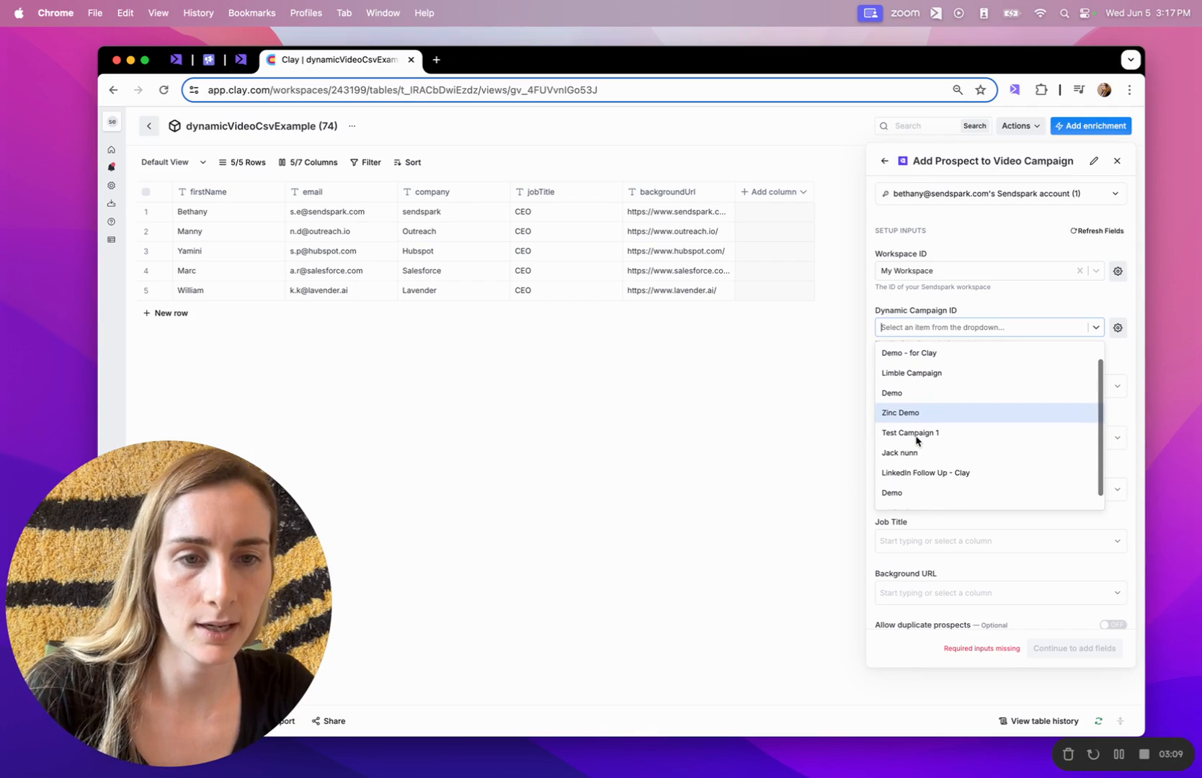
pyautogui.scroll(-2, 915, 438)
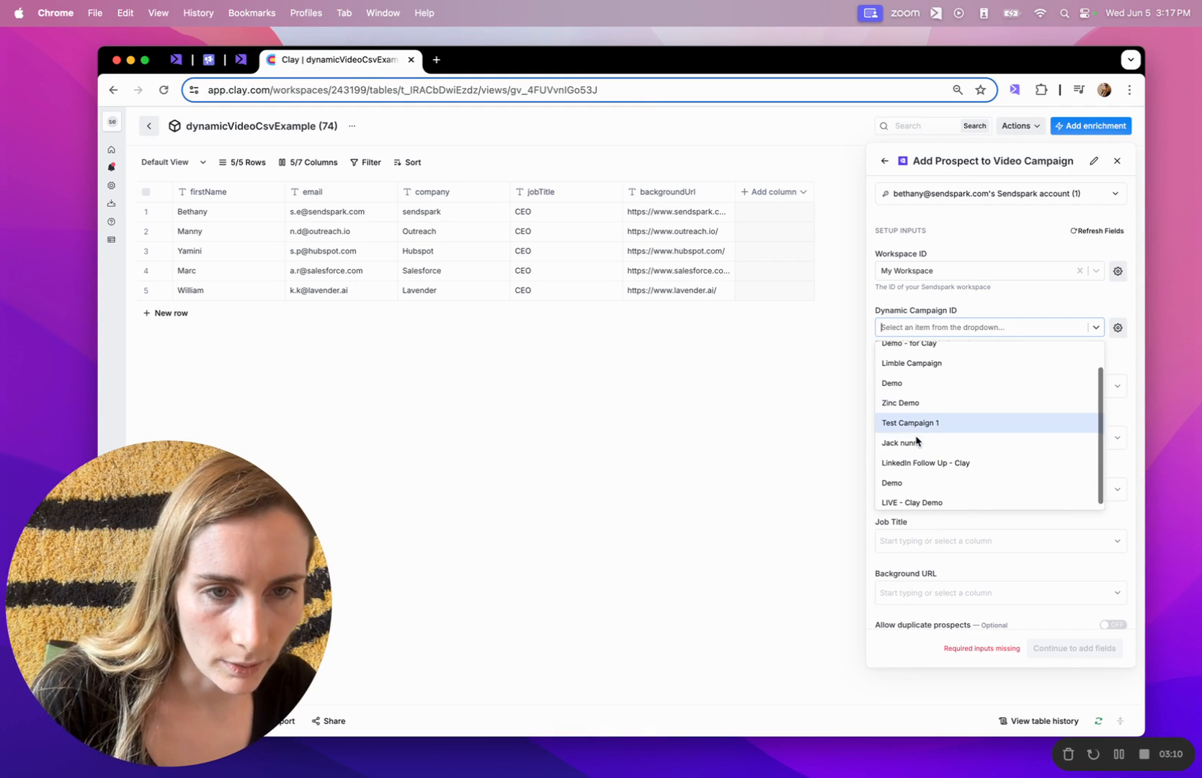
pyautogui.click(915, 498)
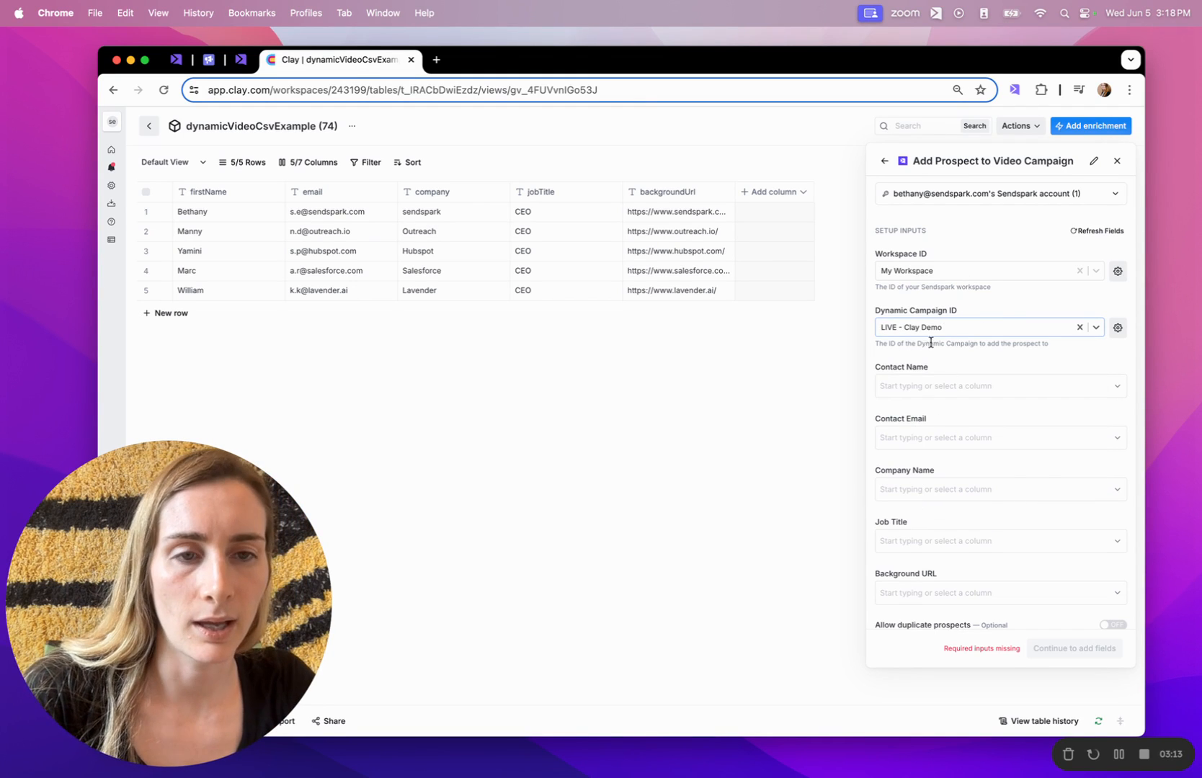
# Map firstName, email, company, jobTitle and backgroundUrl to the enrichment's Contact Name, Email, Company, Job Title, Background URL inputs.
pyautogui.click(914, 384)
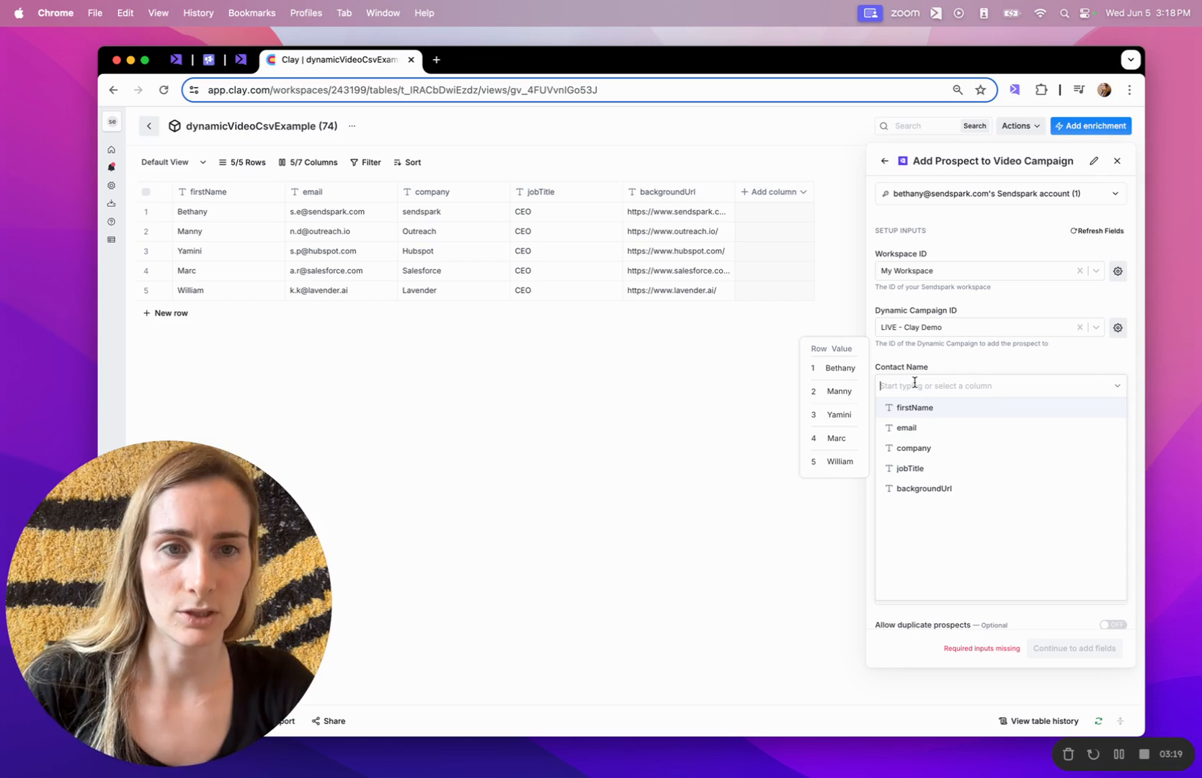
pyautogui.click(913, 409)
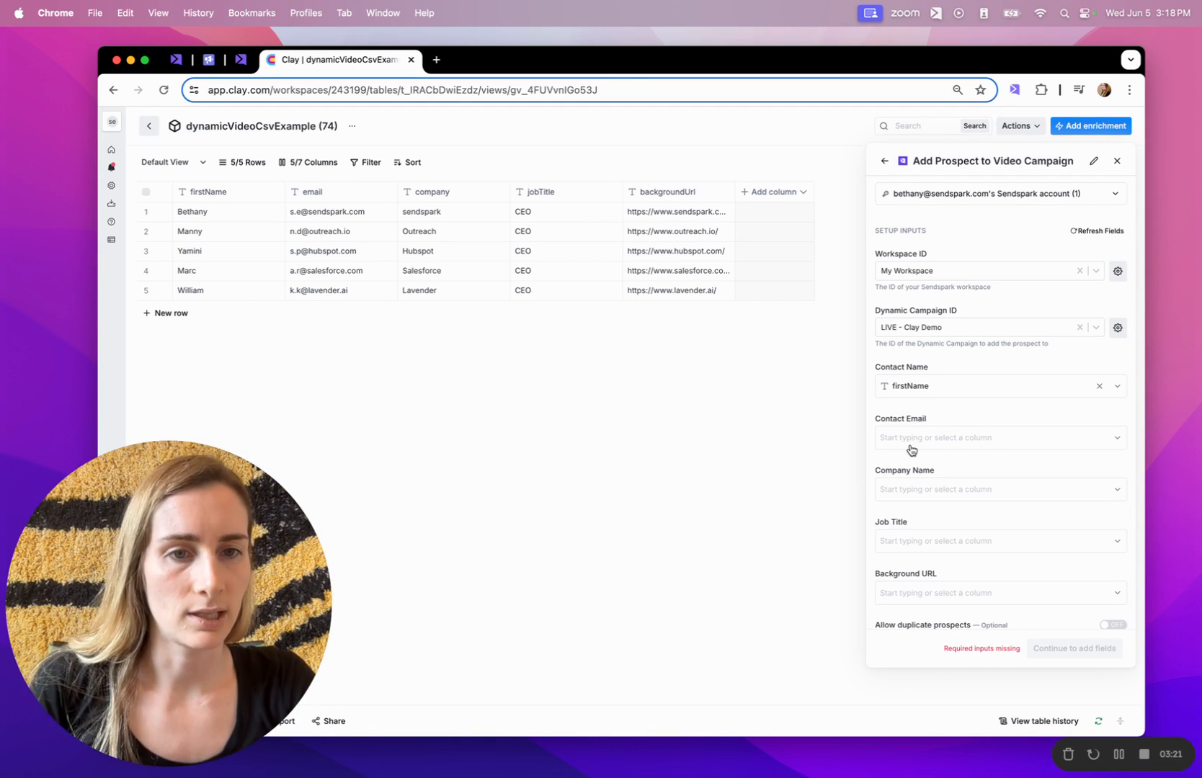
pyautogui.click(908, 441)
pyautogui.click(907, 479)
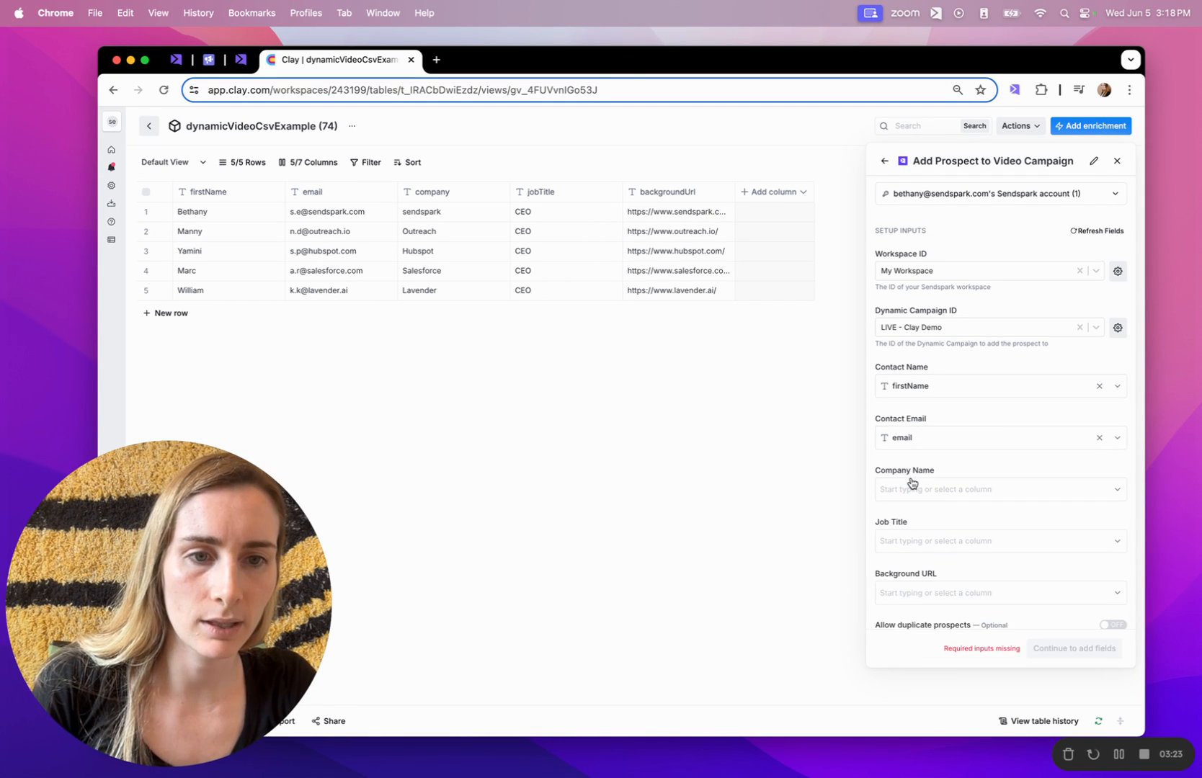
pyautogui.click(910, 483)
pyautogui.click(913, 542)
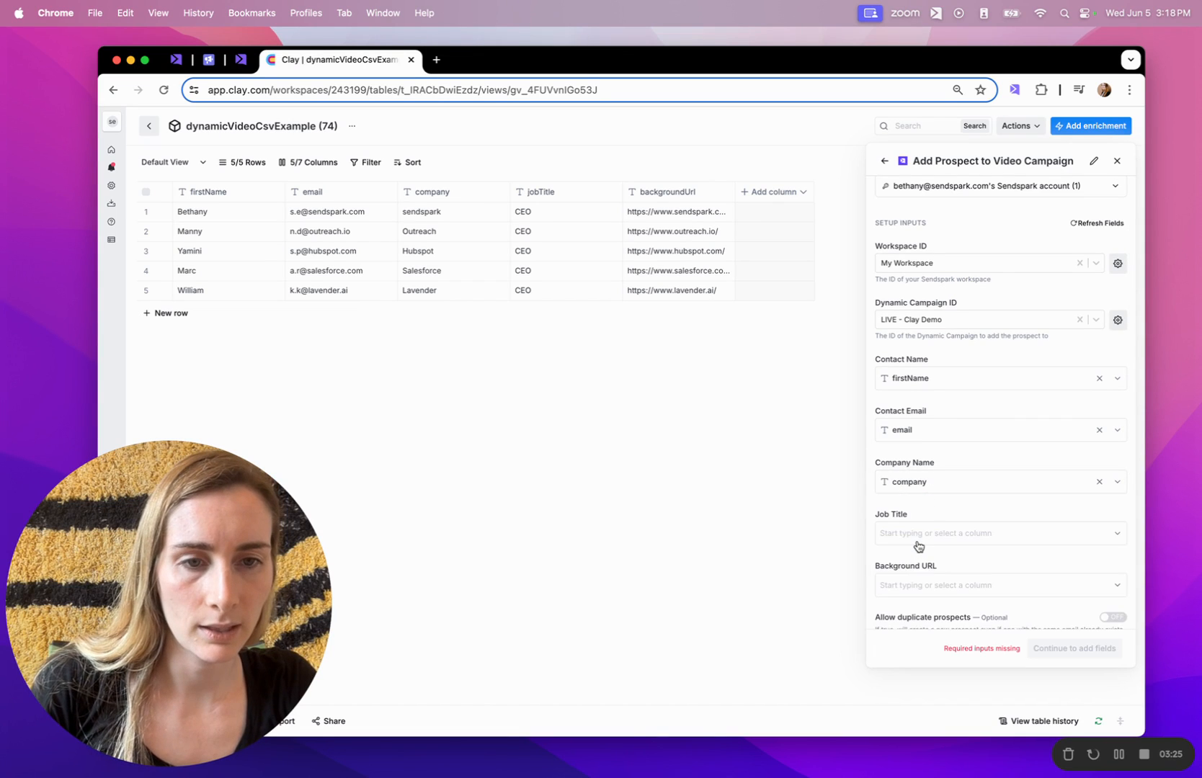
pyautogui.click(902, 484)
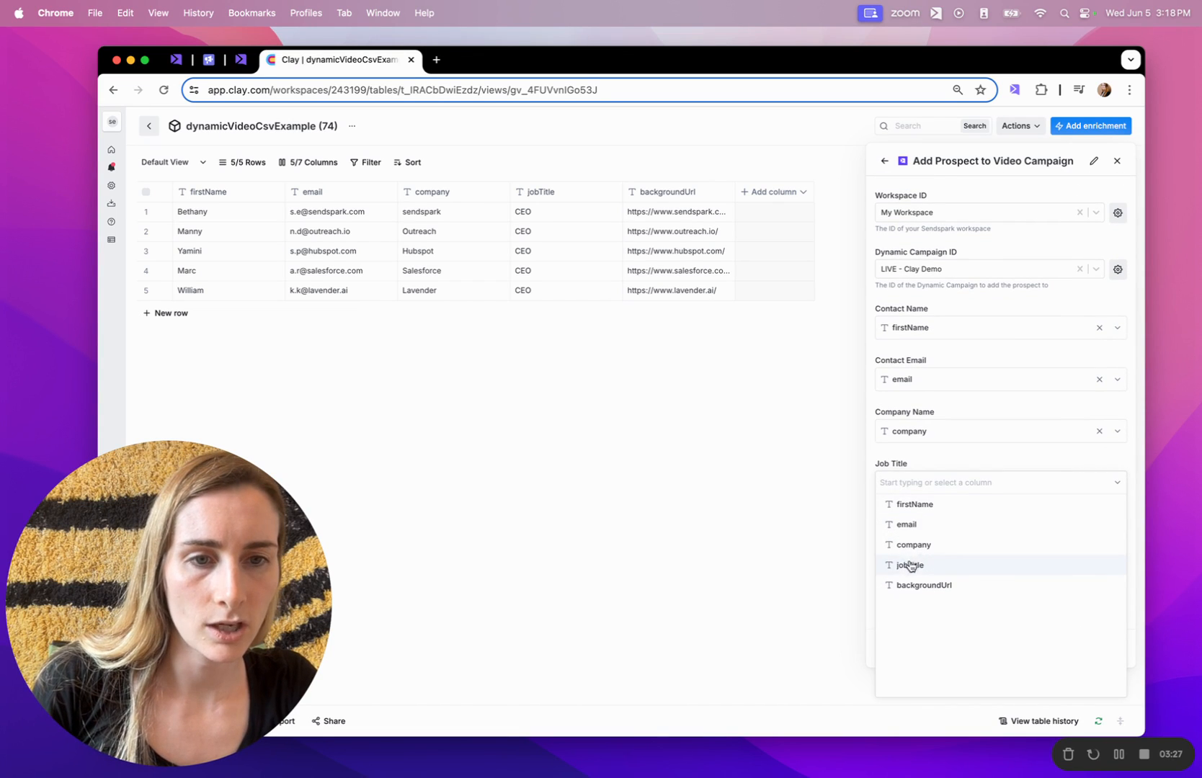
pyautogui.click(909, 565)
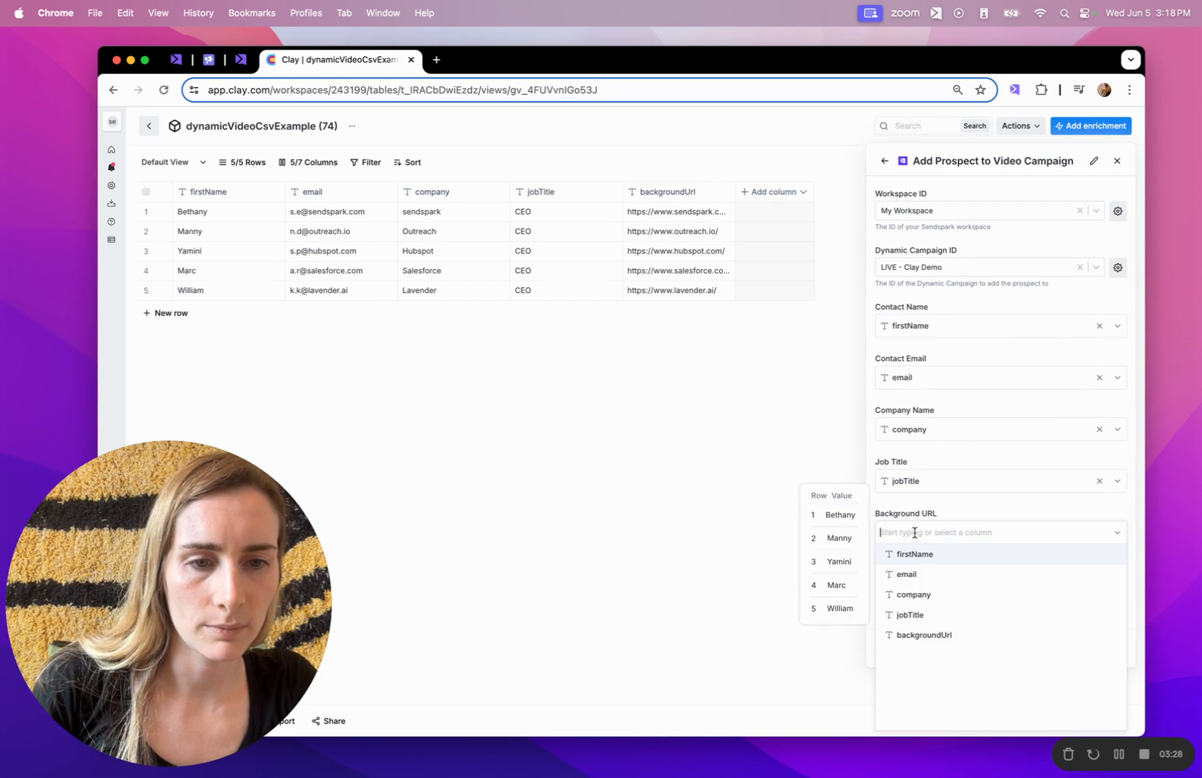
pyautogui.click(913, 635)
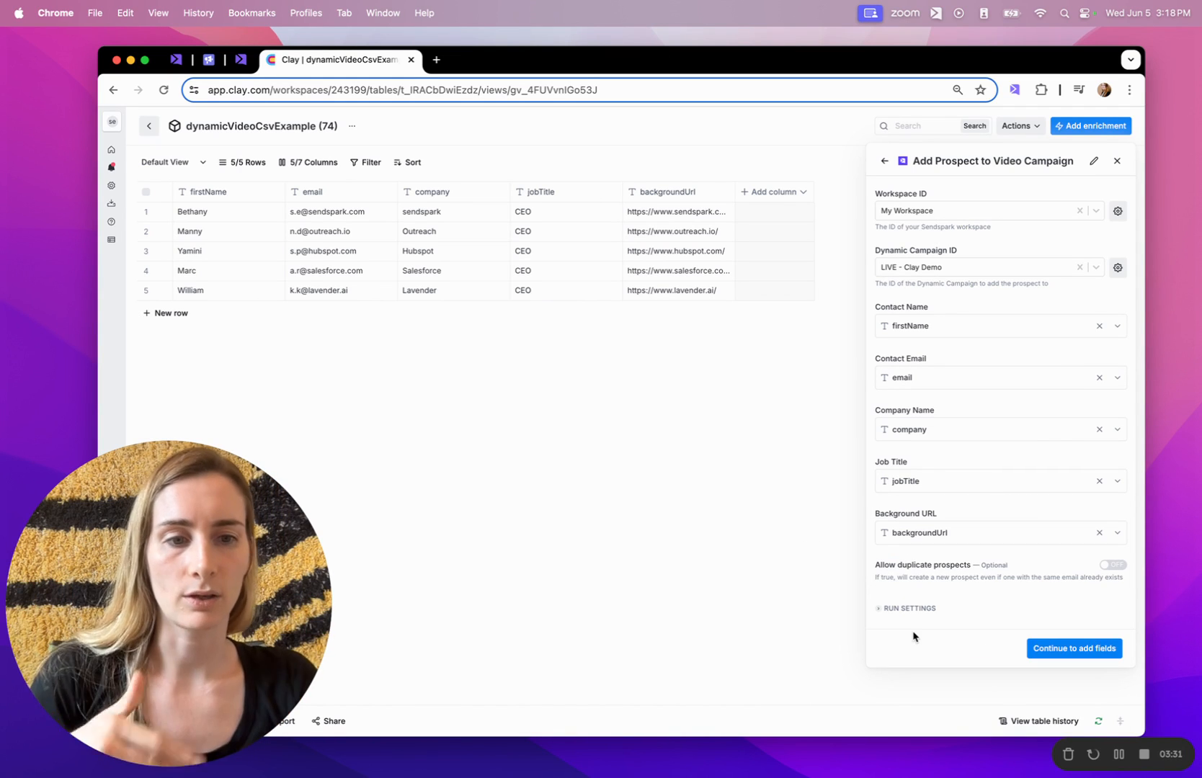
# Continue past output columns and save the enrichment, running it on the 5 rows in view.
pyautogui.click(1052, 656)
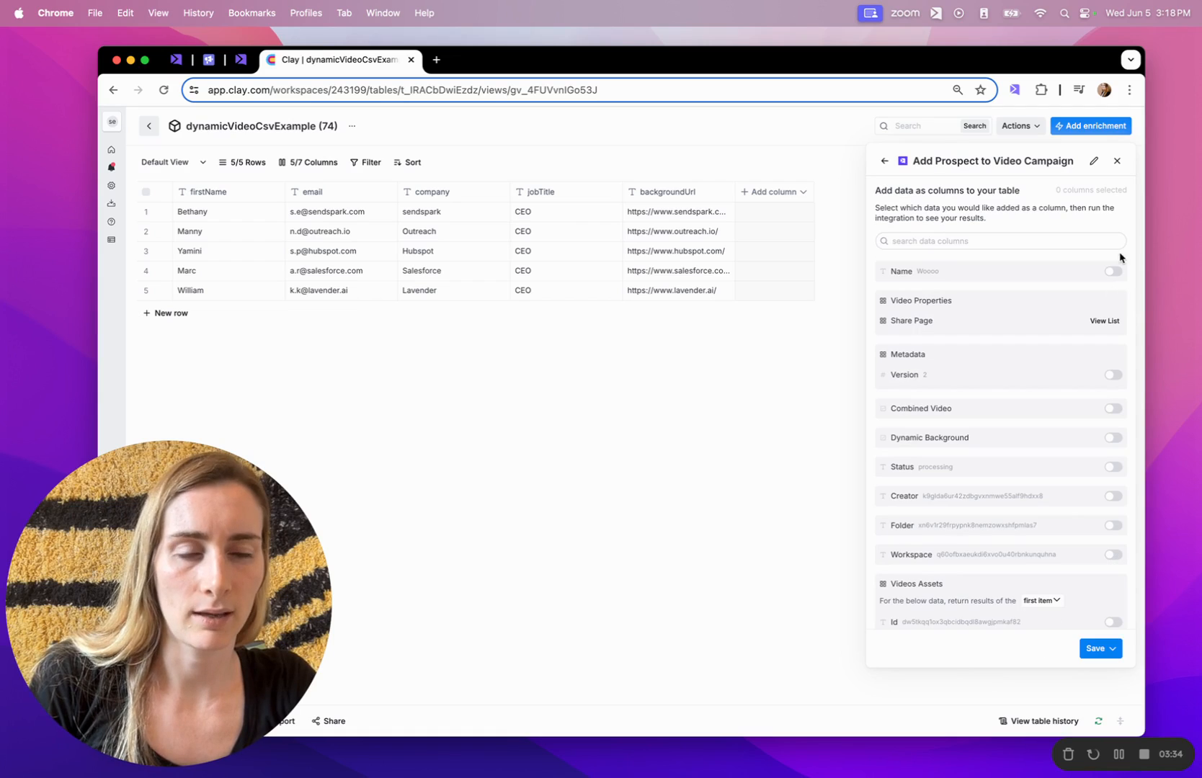
pyautogui.click(1092, 654)
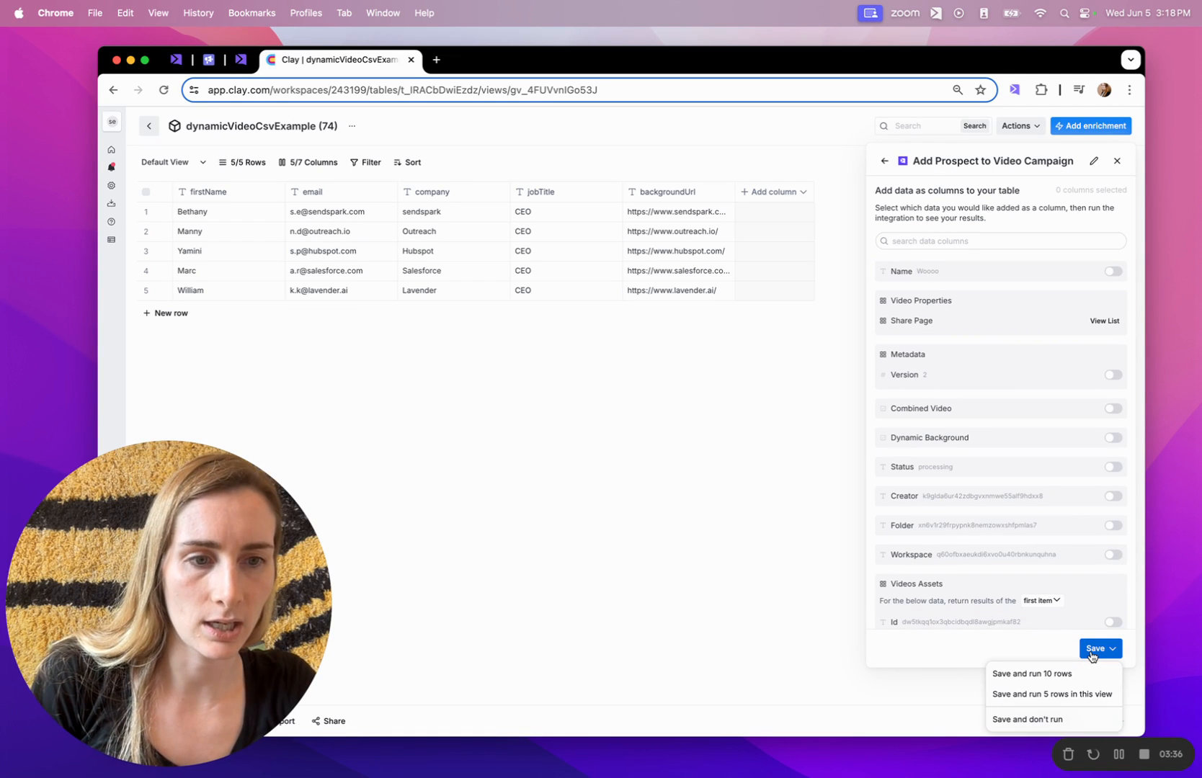
pyautogui.click(1078, 693)
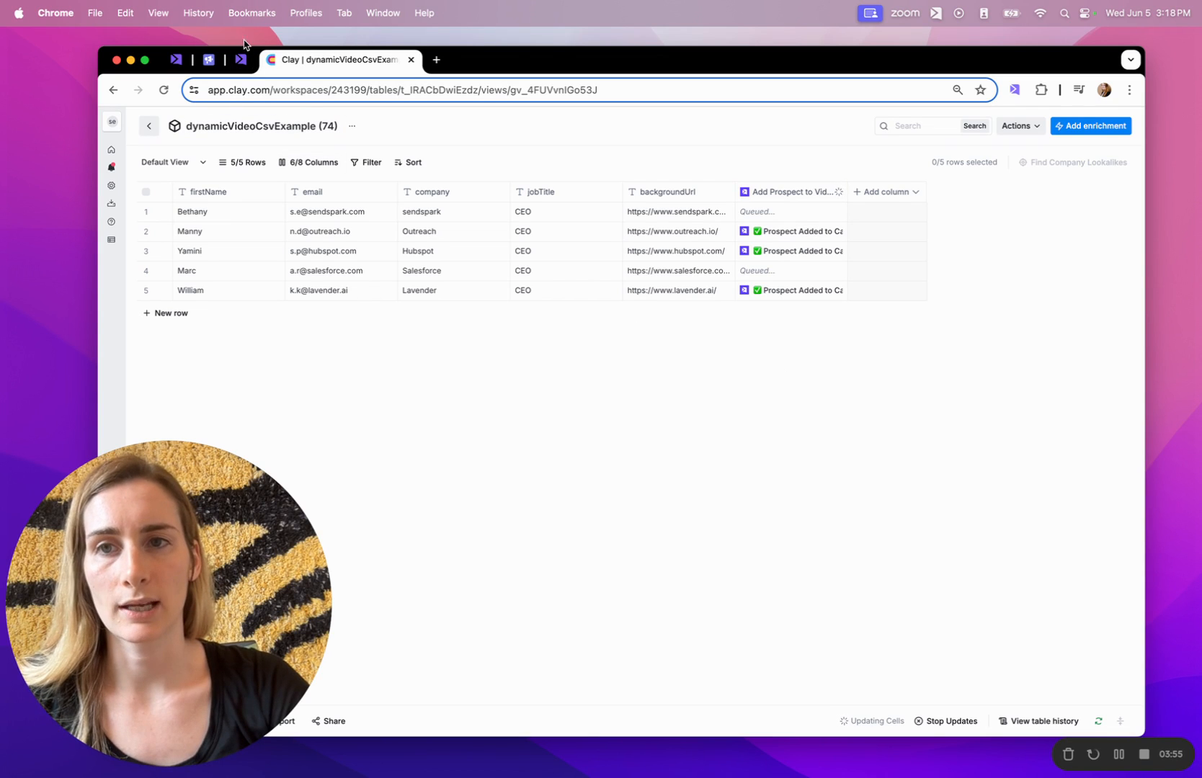
# Reload the Sendspark dynamic video campaign page.
pyautogui.click(242, 61)
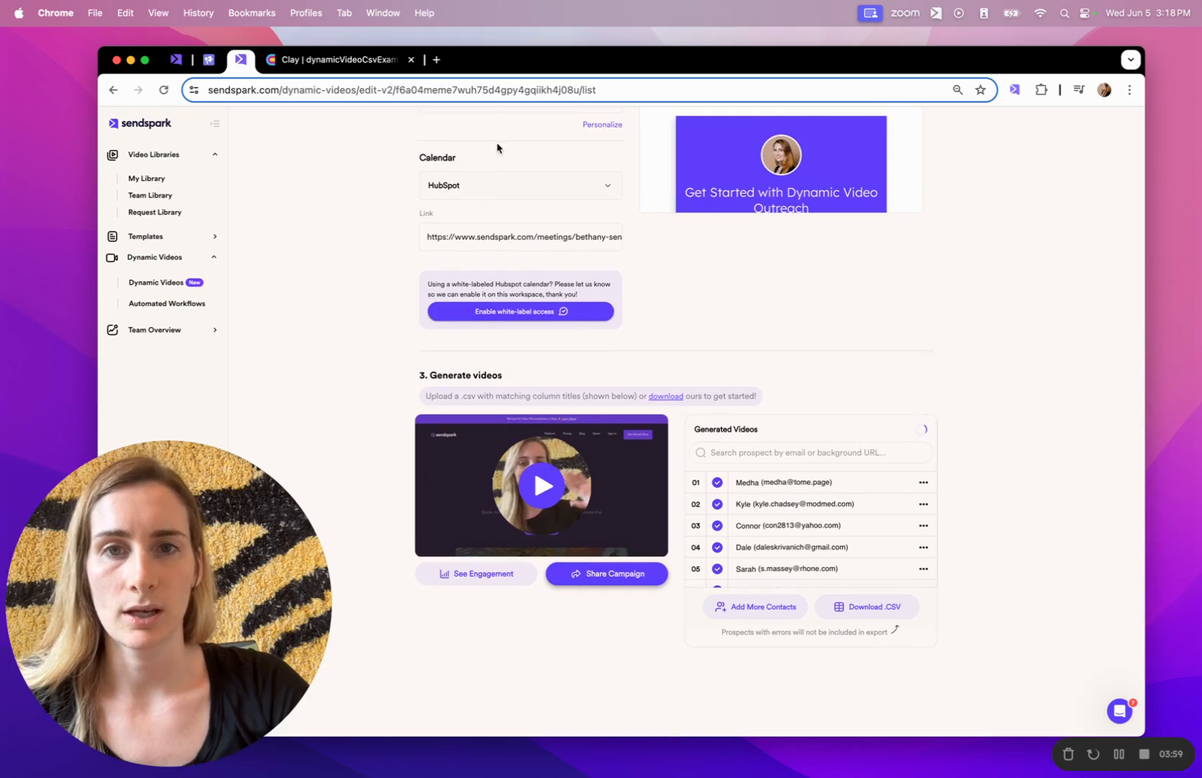
pyautogui.scroll(5, 496, 147)
pyautogui.click(520, 85)
pyautogui.press('Return')
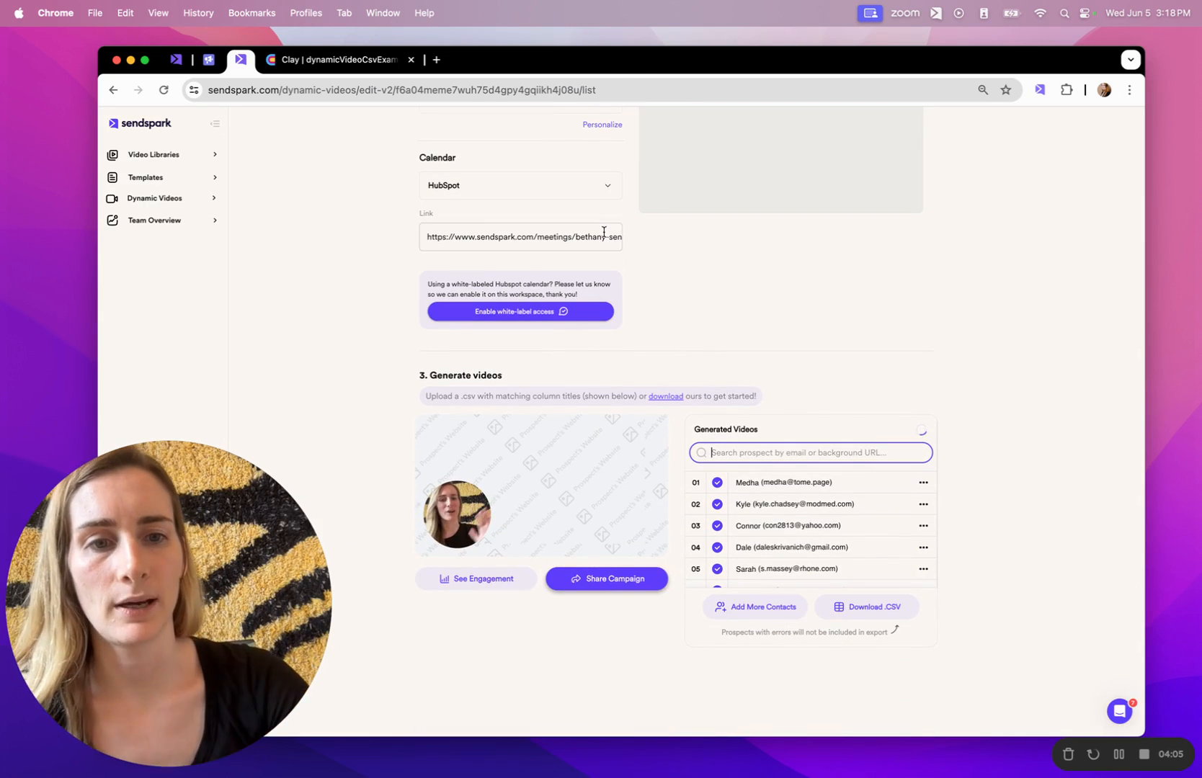
# Check the pending videos, including William's and Yamini's, then go back to finished videos.
pyautogui.click(922, 433)
pyautogui.scroll(-4, 862, 512)
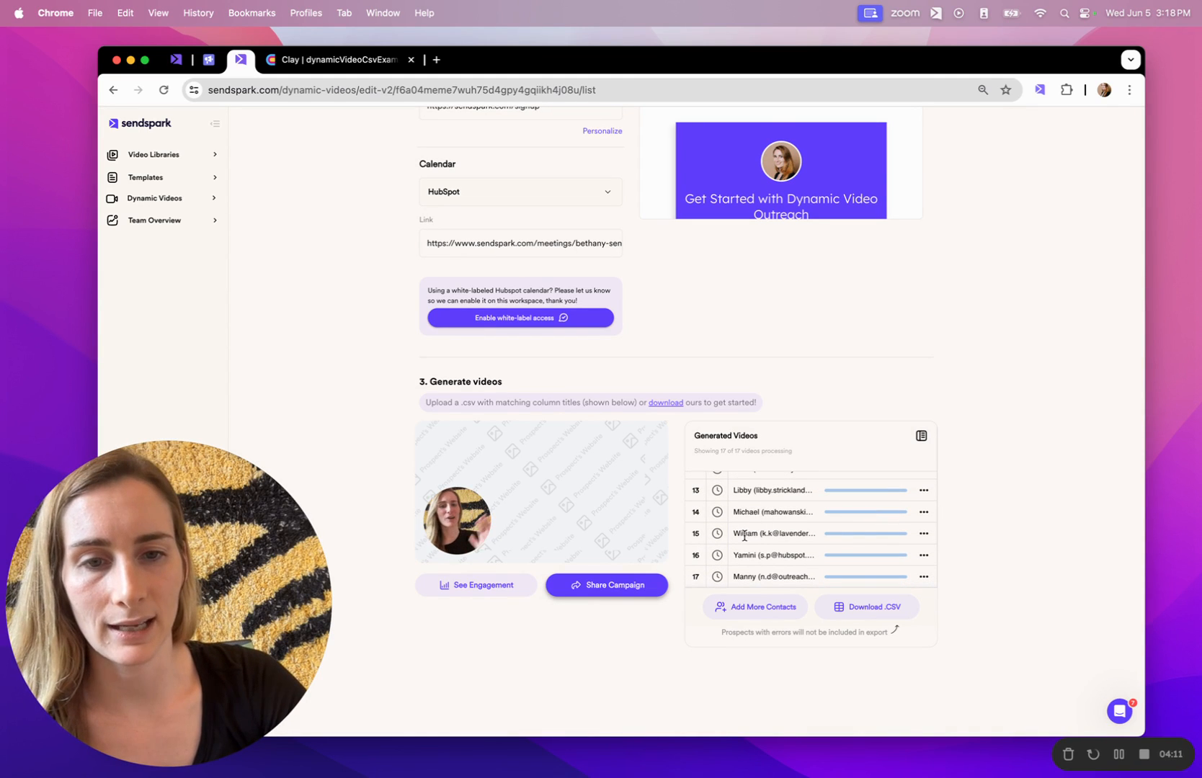
pyautogui.doubleClick(744, 533)
pyautogui.click(748, 553)
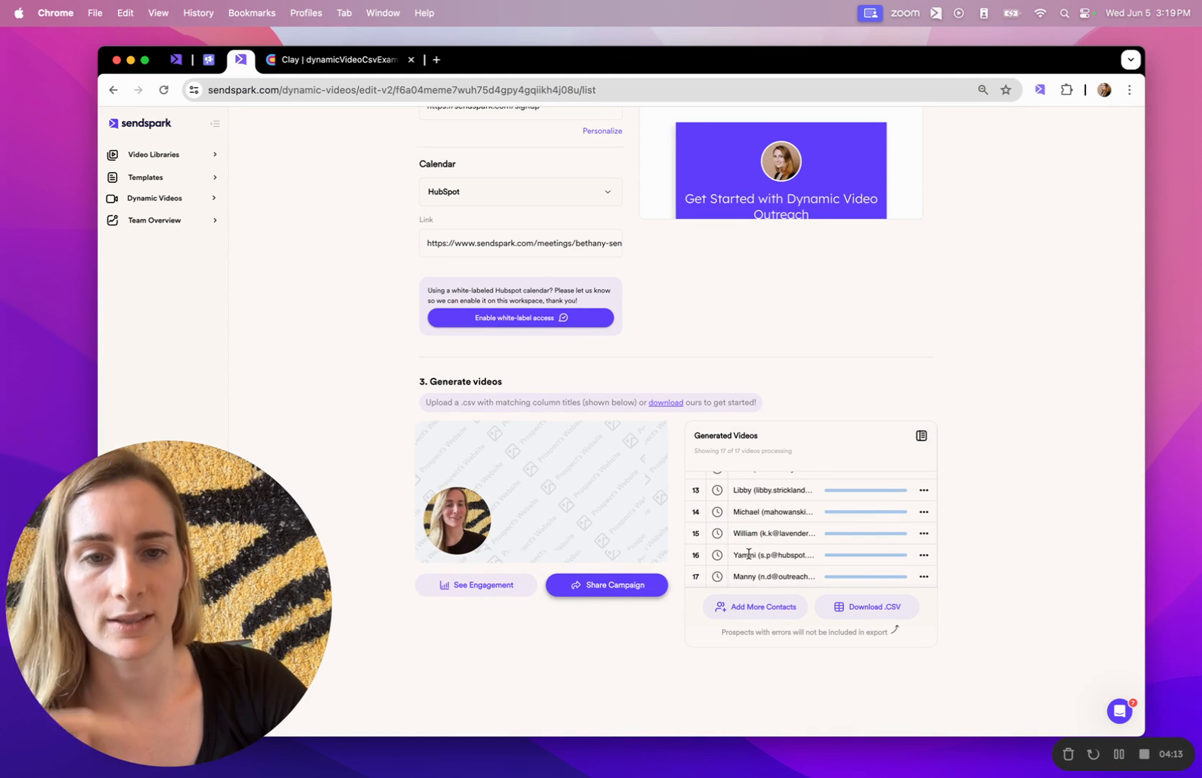
pyautogui.doubleClick(748, 553)
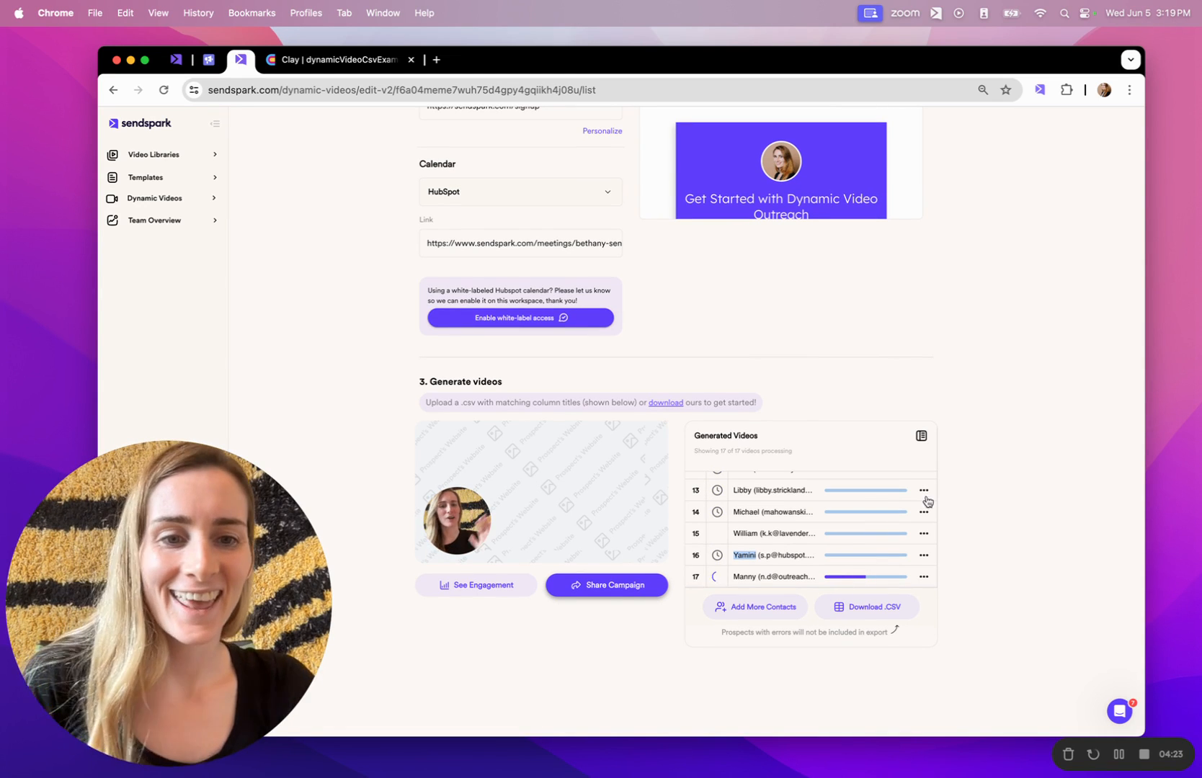
pyautogui.click(922, 438)
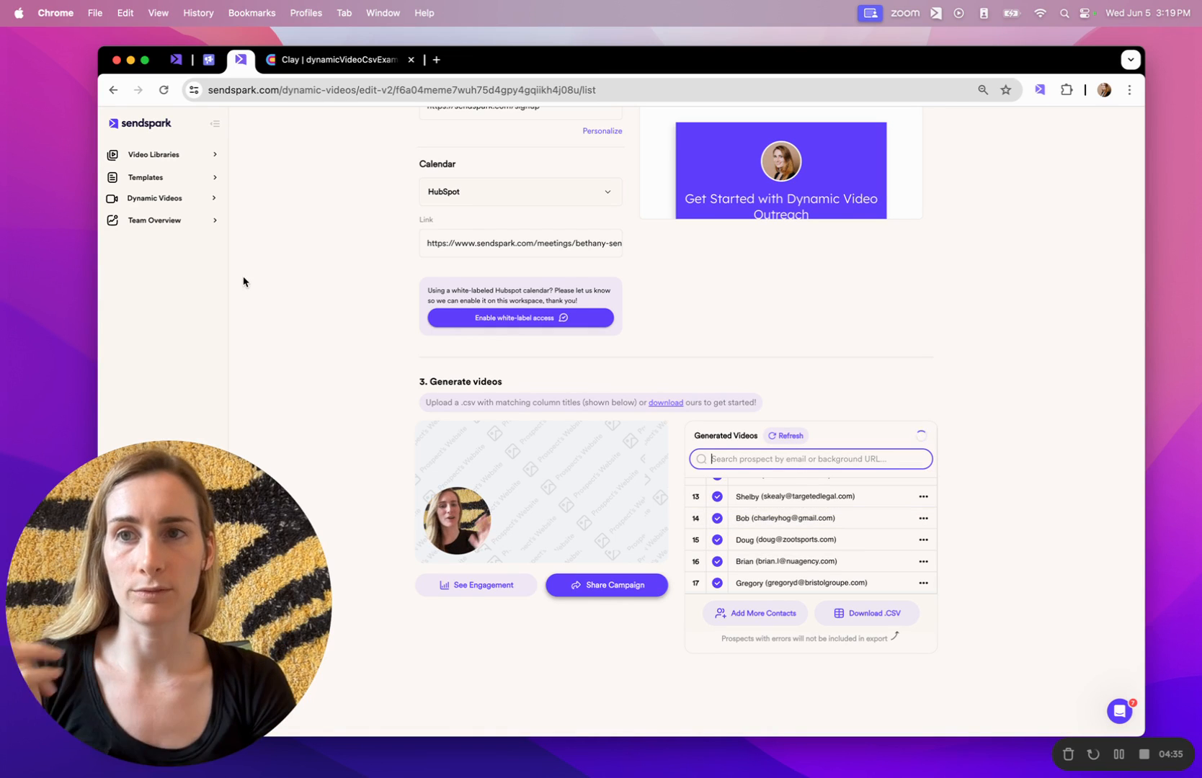
# Cross-check the results in the Clay table, then open the dynamic video's sharing options.
pyautogui.click(303, 60)
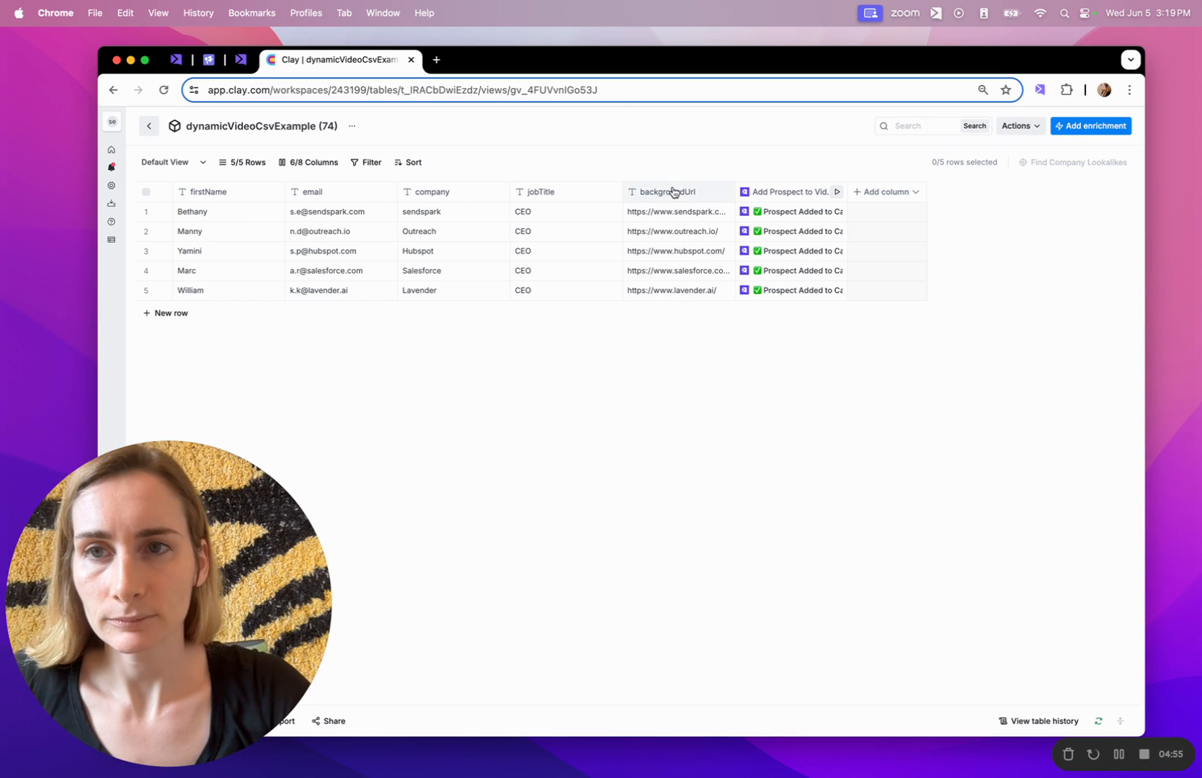
pyautogui.click(242, 65)
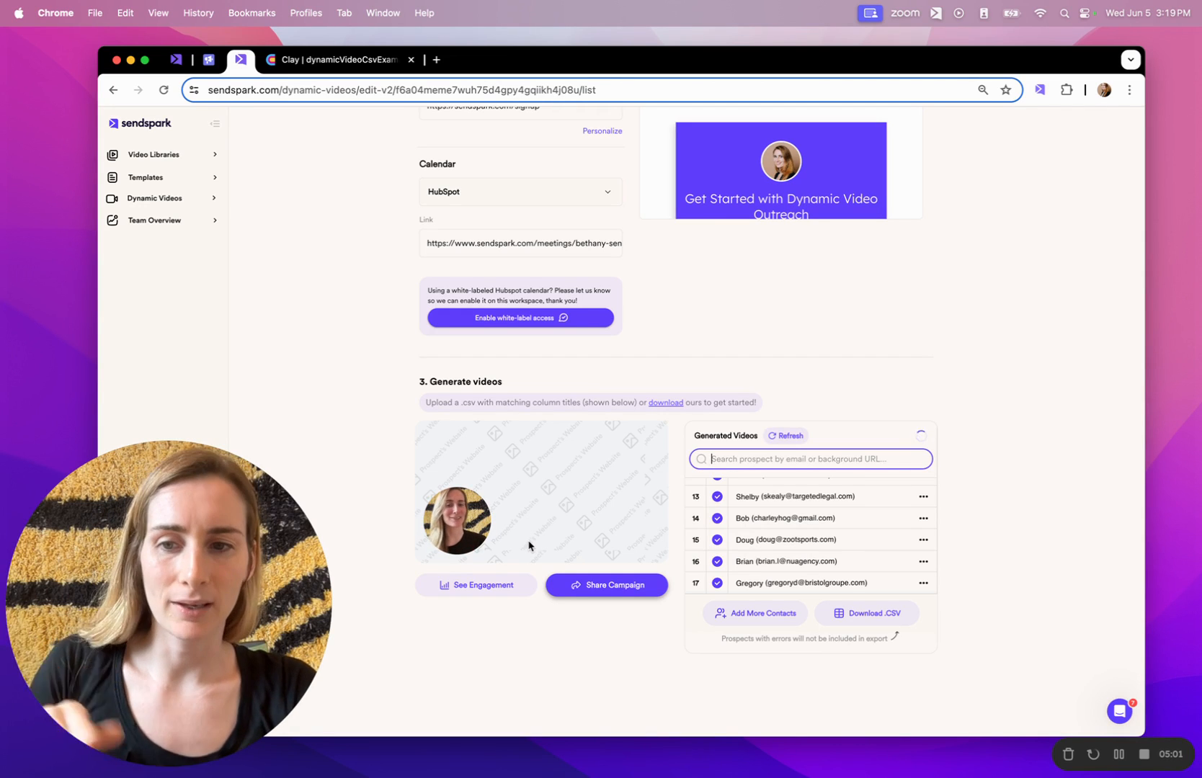
pyautogui.click(625, 586)
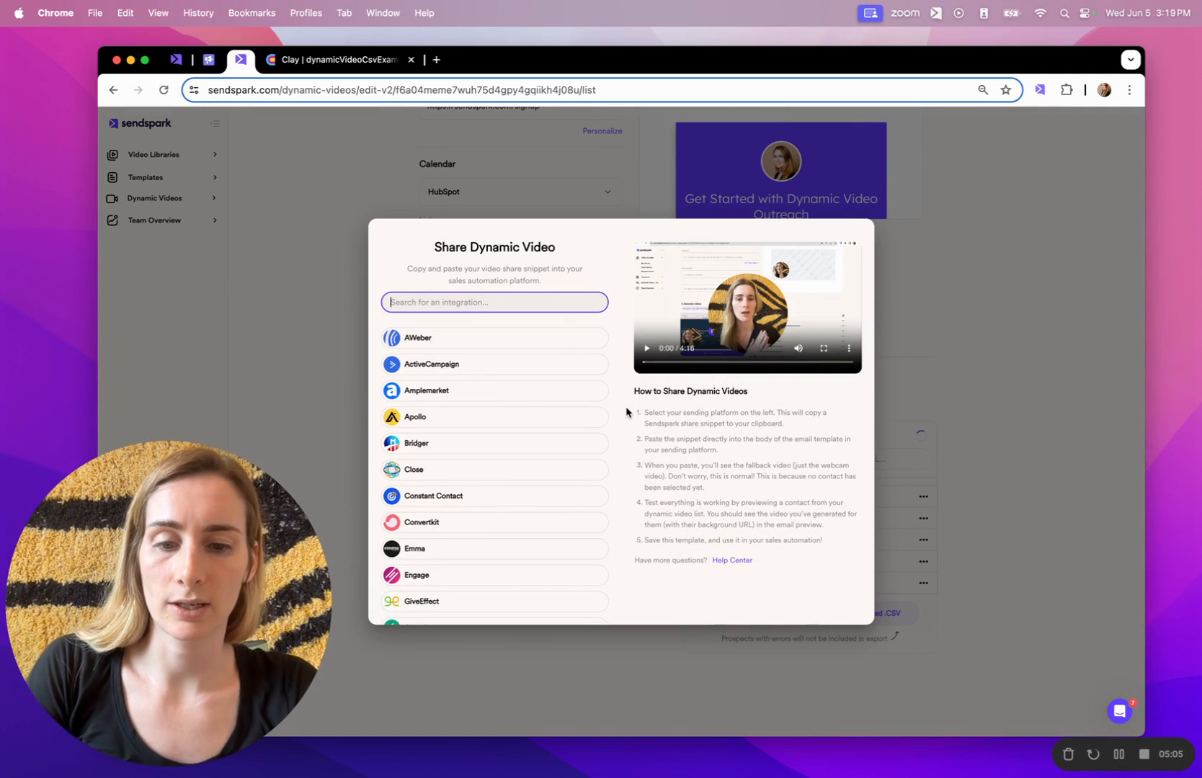
# Copy the Smartlead (Image URL) share snippet and go to the Smartlead email campaign.
pyautogui.write('smar')
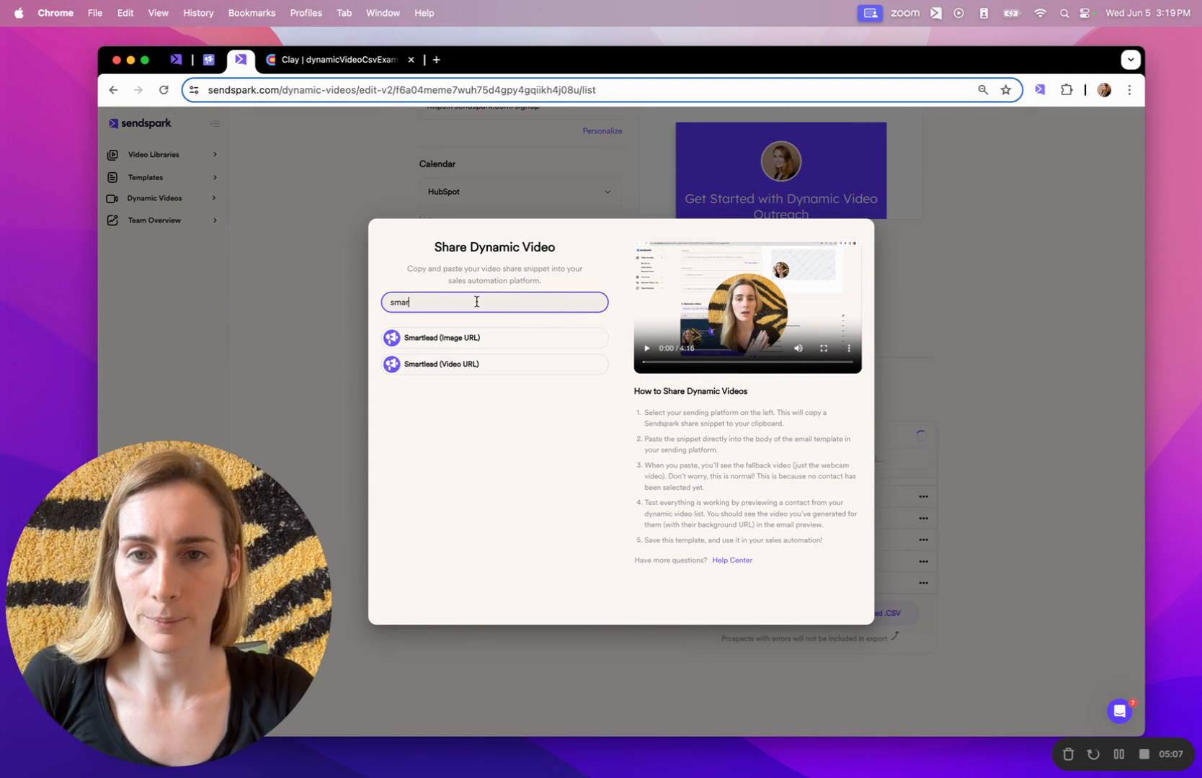
pyautogui.click(451, 339)
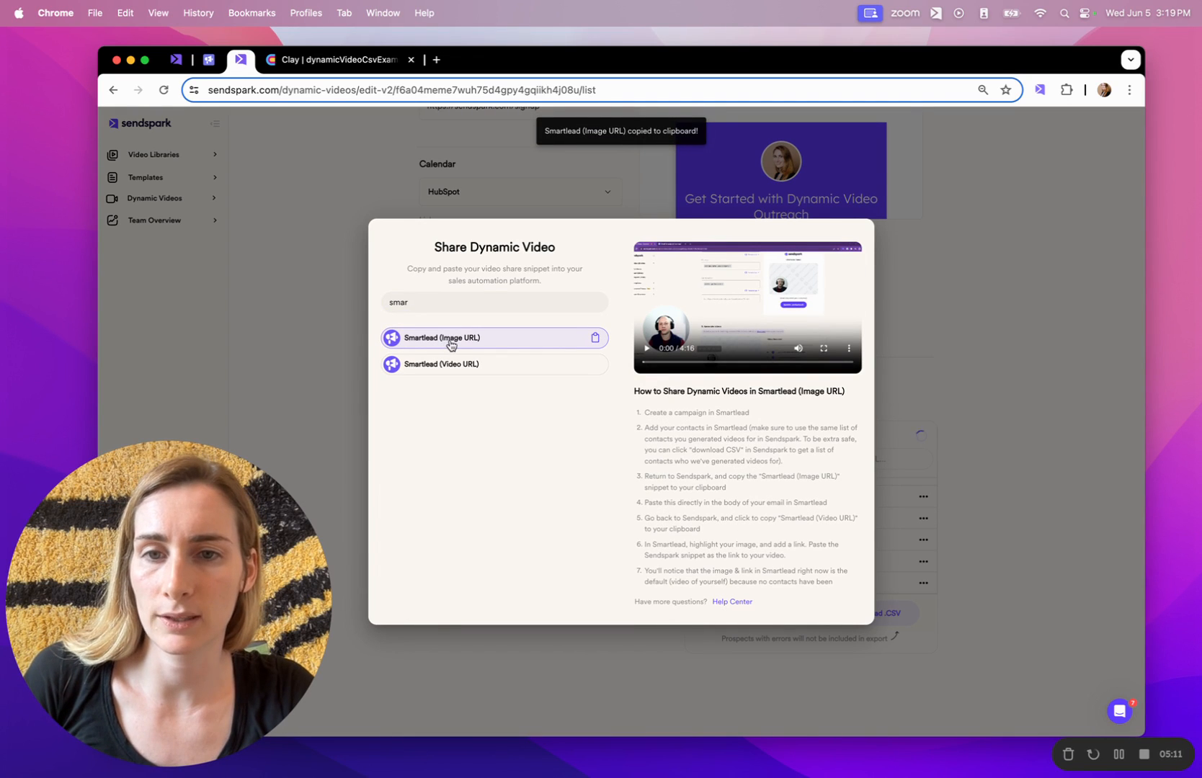
pyautogui.click(209, 62)
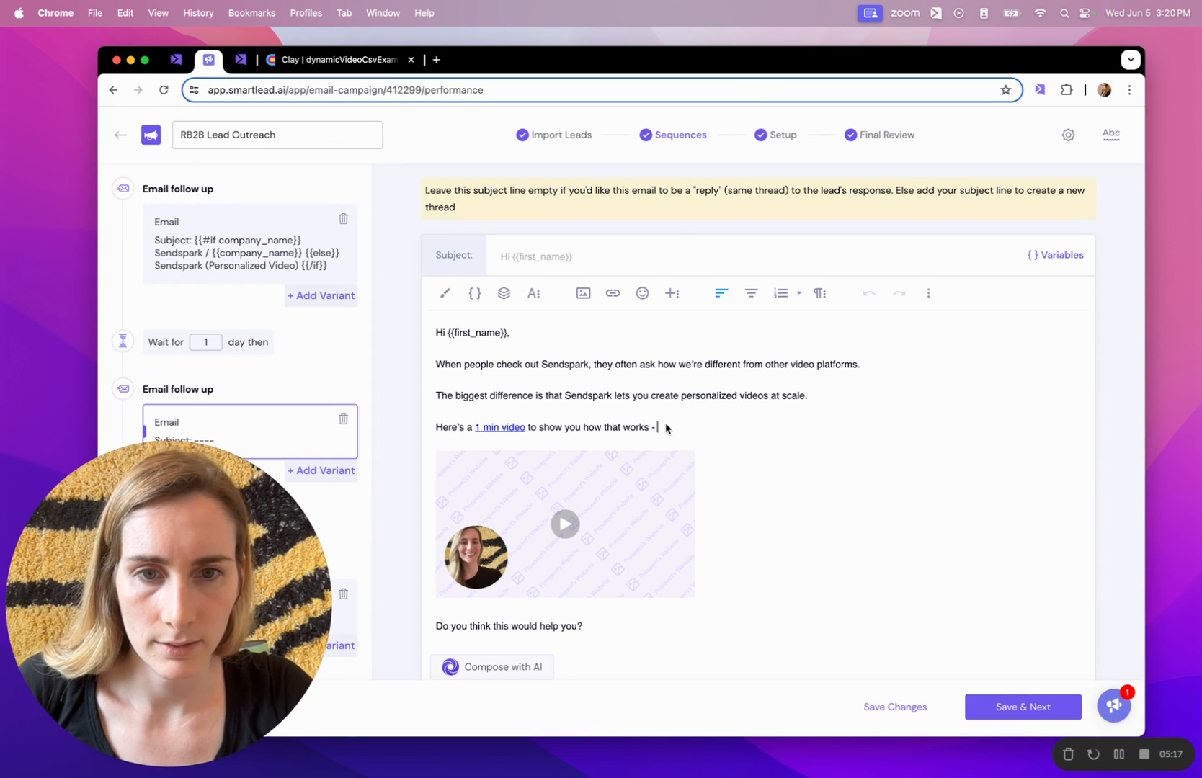
# Insert a blank line above 'Do you think this would help you?' and paste the Sendspark video snippet.
pyautogui.scroll(-1, 705, 451)
pyautogui.click(638, 624)
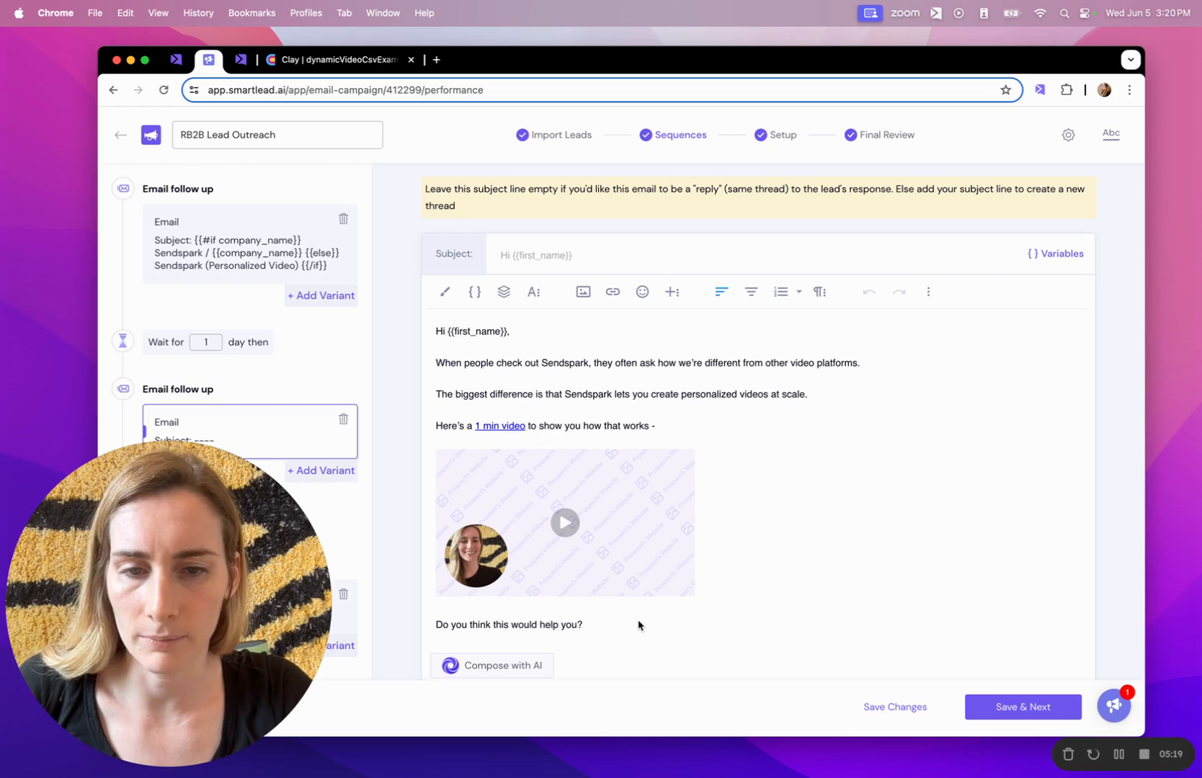
pyautogui.click(437, 624)
pyautogui.press('Return')
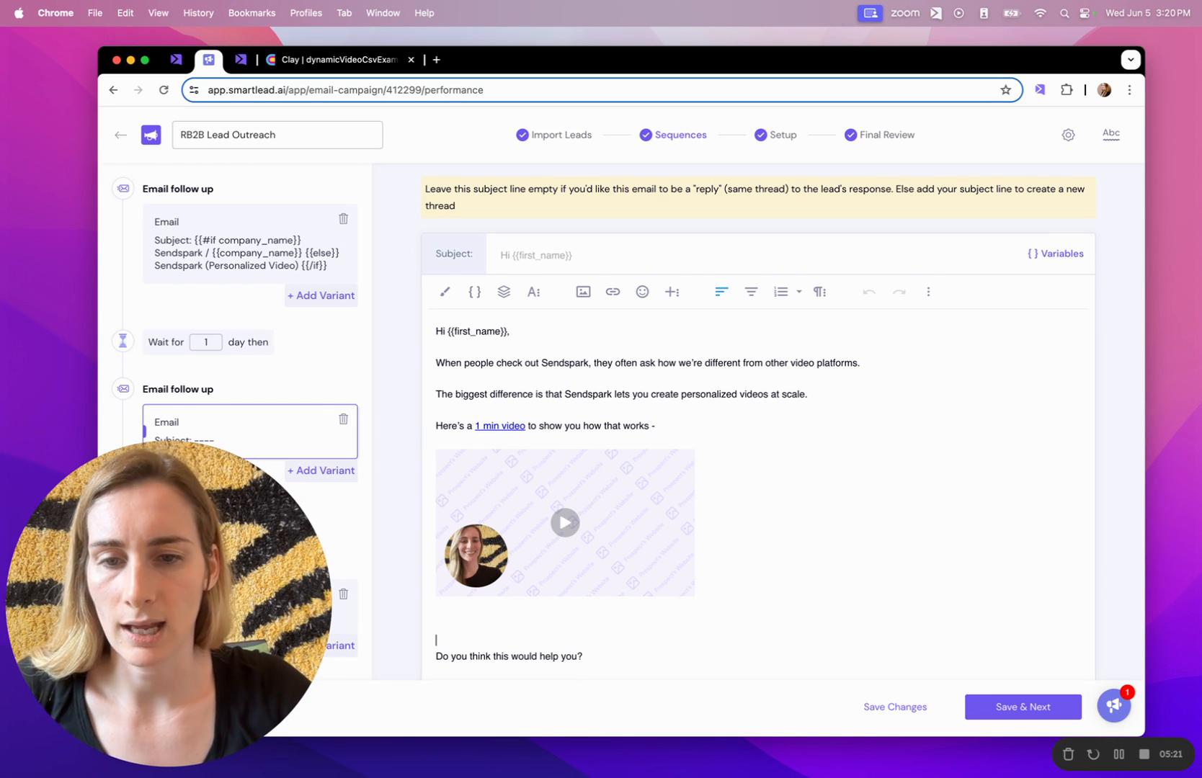
pyautogui.scroll(-1, 456, 625)
pyautogui.click(448, 595)
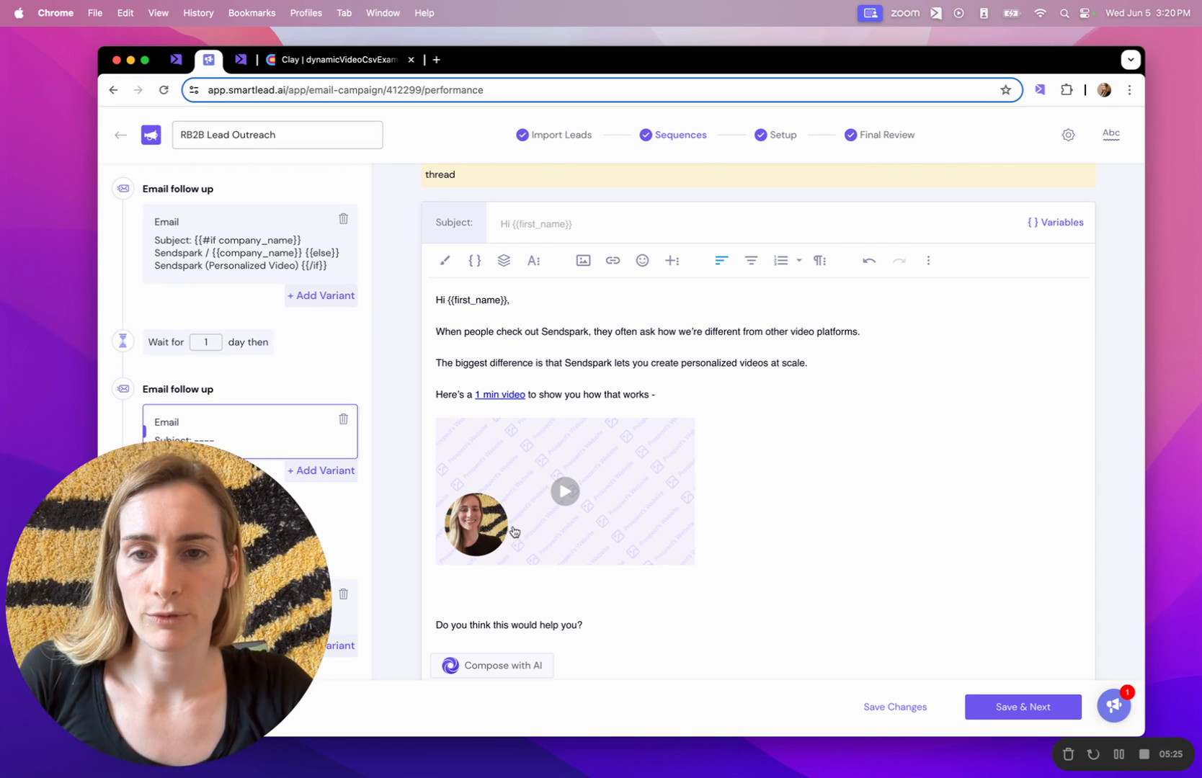
pyautogui.press('super+v')
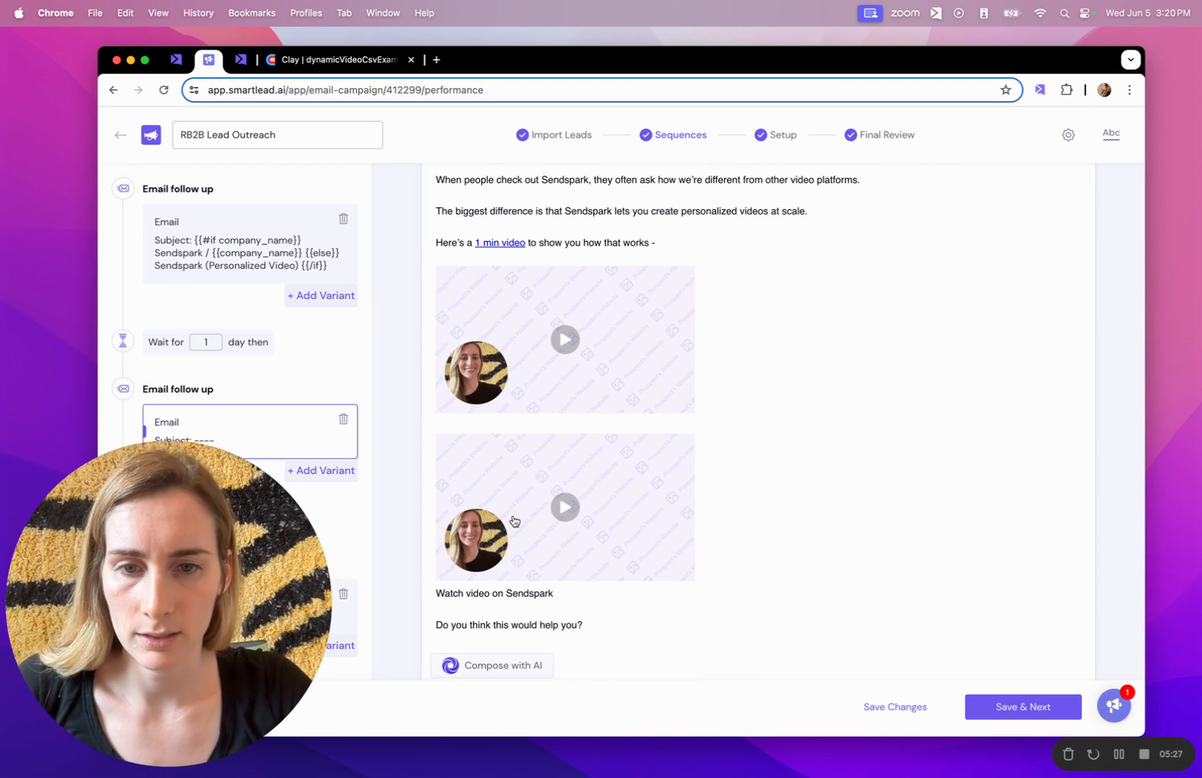
# Check the pasted video image and its Watch video line, then return to Sendspark's sharing options.
pyautogui.click(540, 523)
pyautogui.click(577, 595)
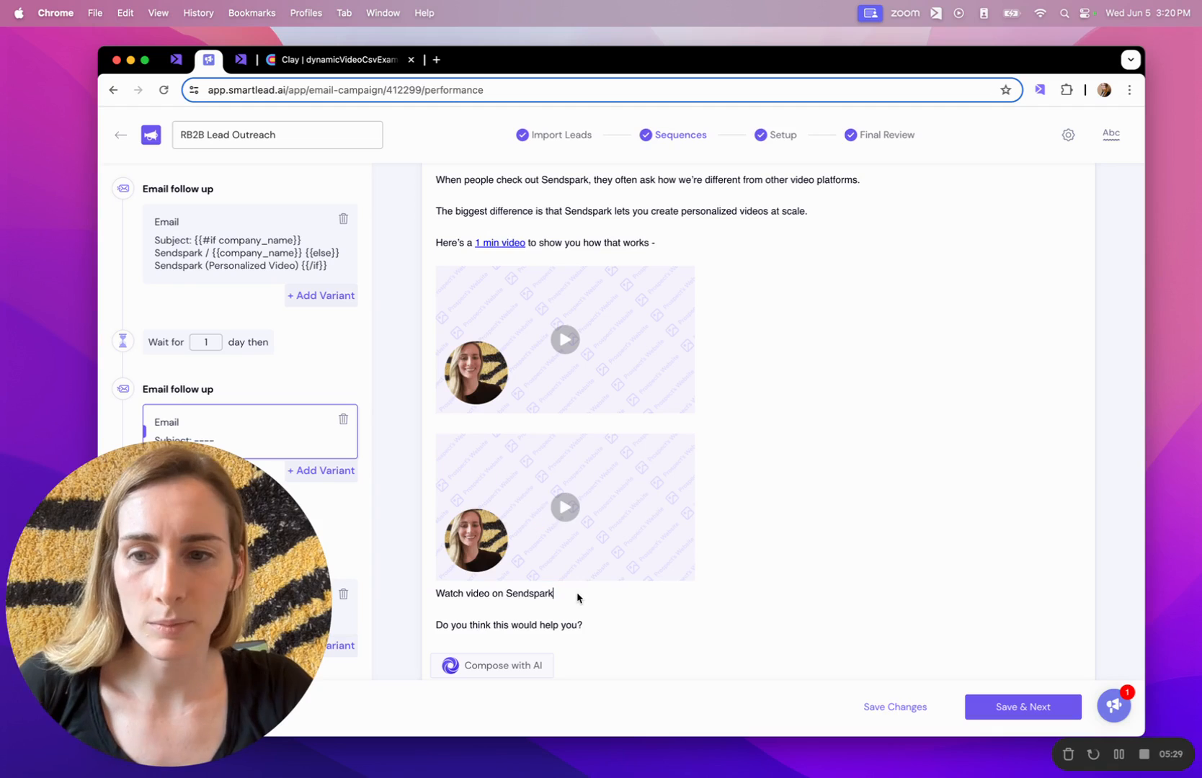
pyautogui.click(534, 595)
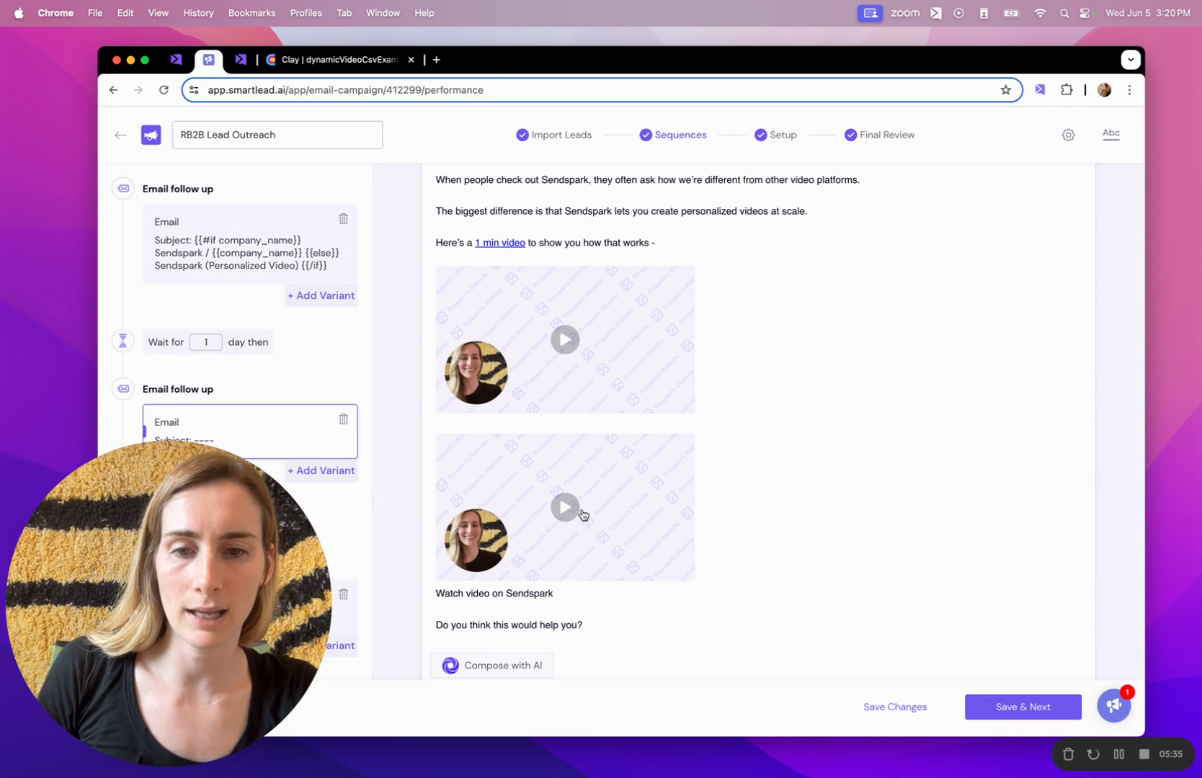
pyautogui.click(240, 60)
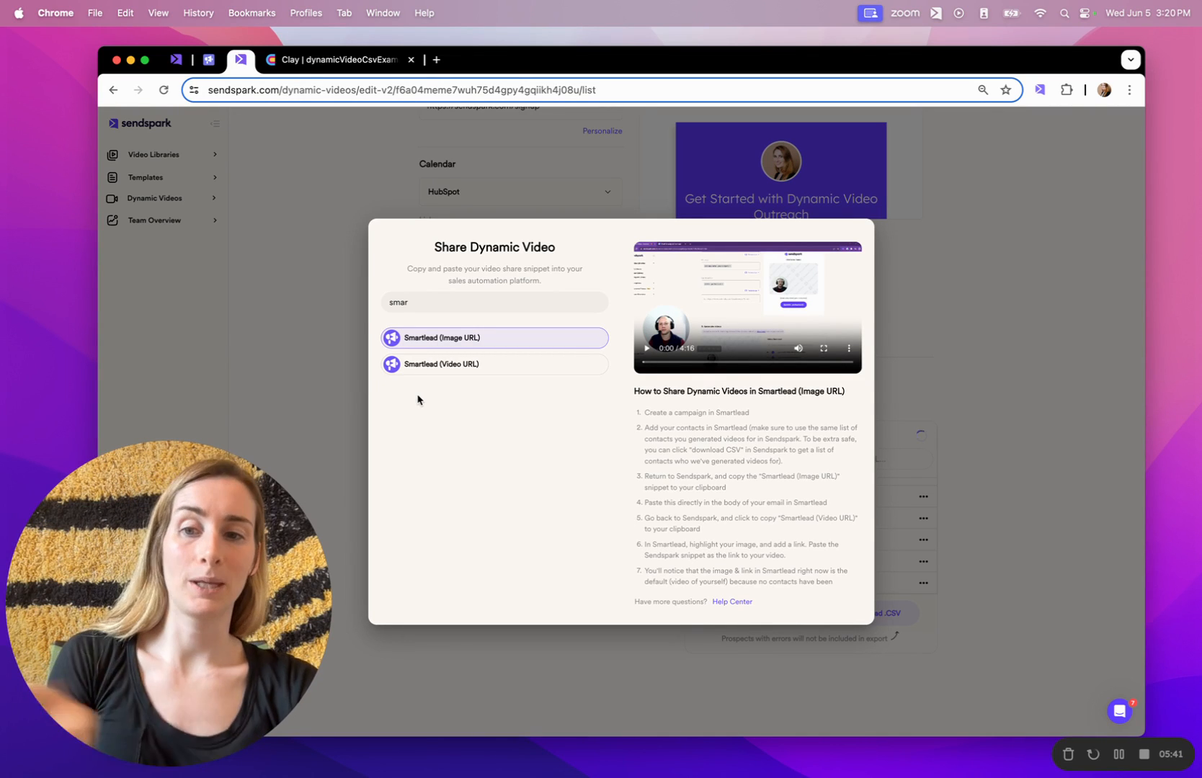
# Copy Sendspark's Smartlead (Video URL) snippet and return to the Smartlead follow-up email.
pyautogui.click(448, 366)
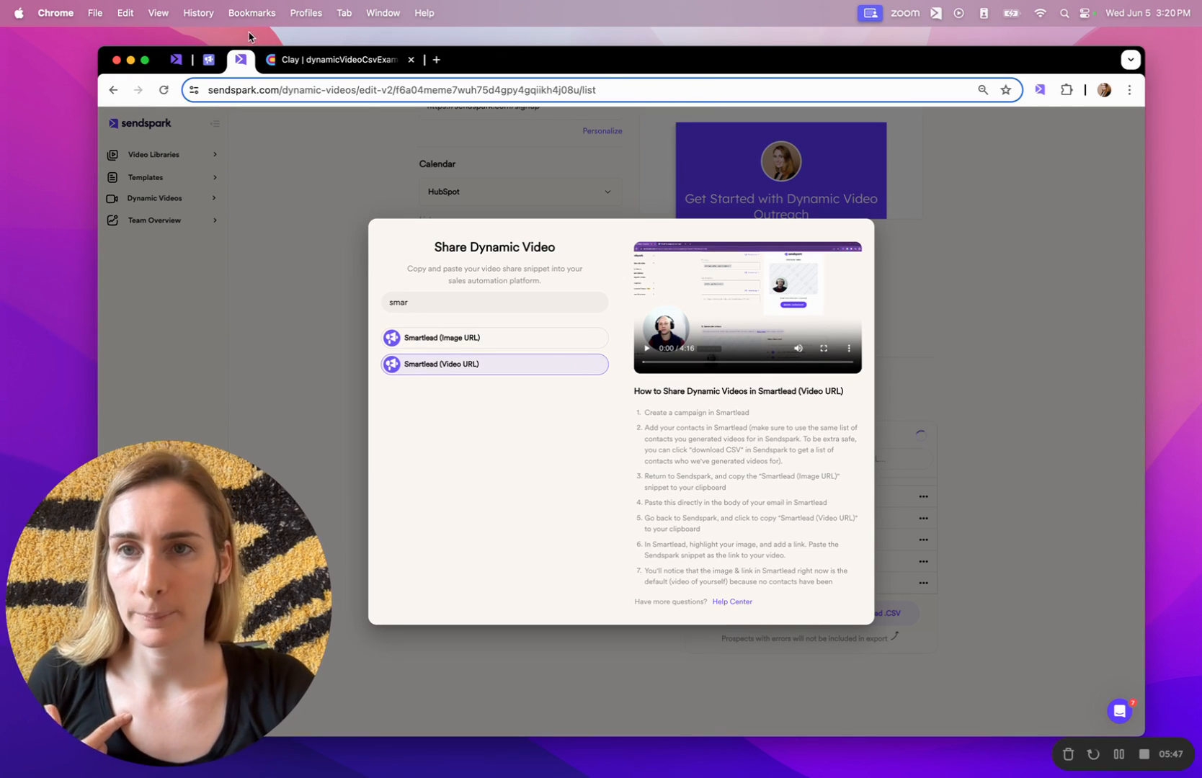
pyautogui.click(208, 61)
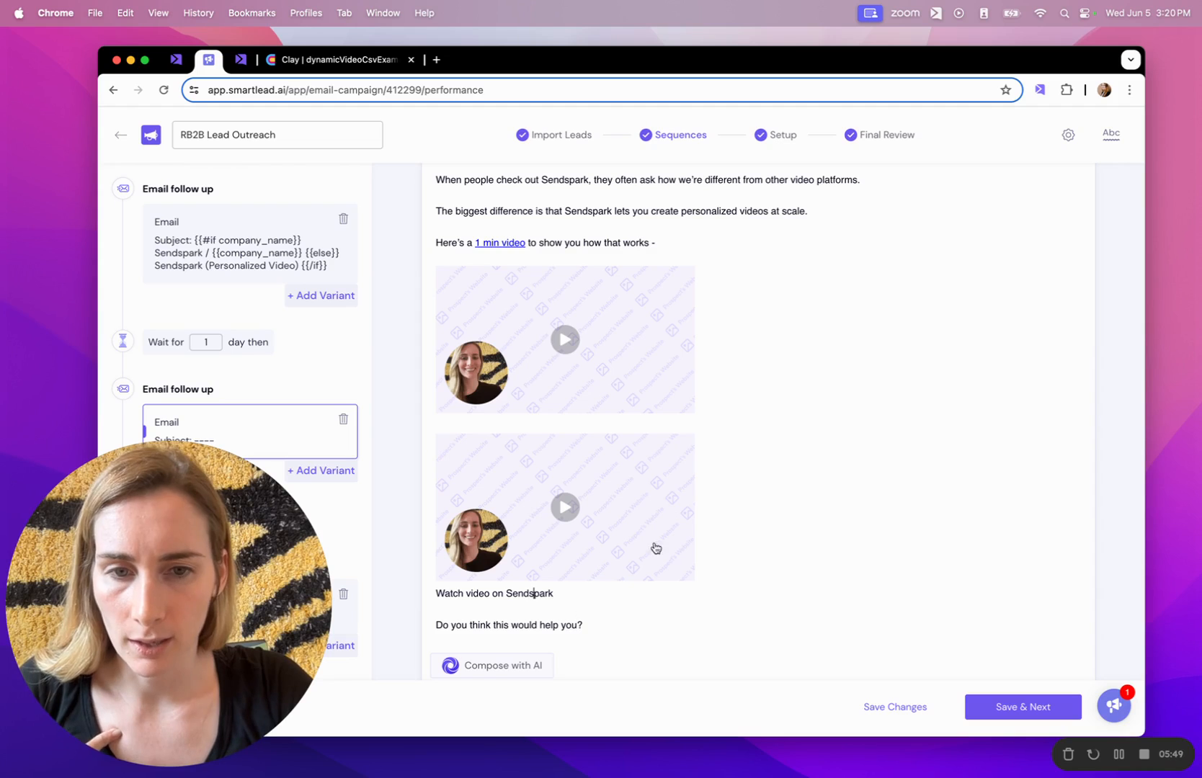
# Link the second video image to the copied Sendspark video URL.
pyautogui.click(621, 531)
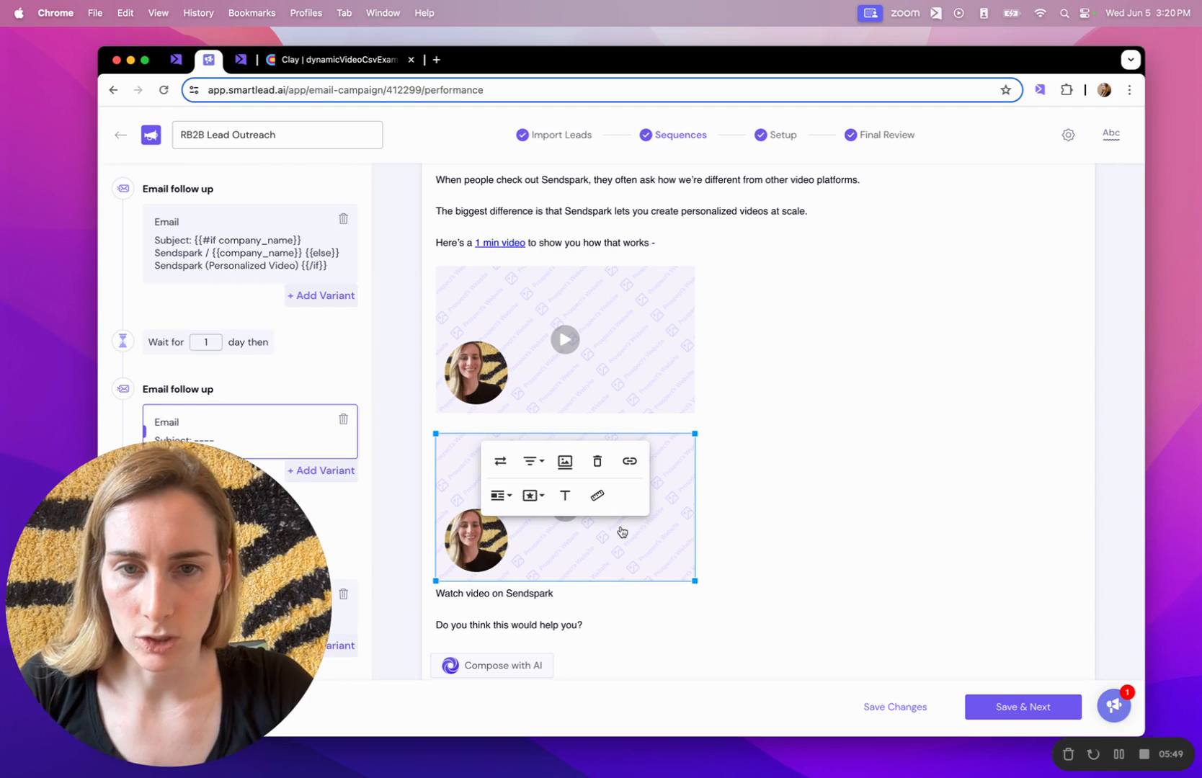
pyautogui.click(629, 461)
pyautogui.press('super+v')
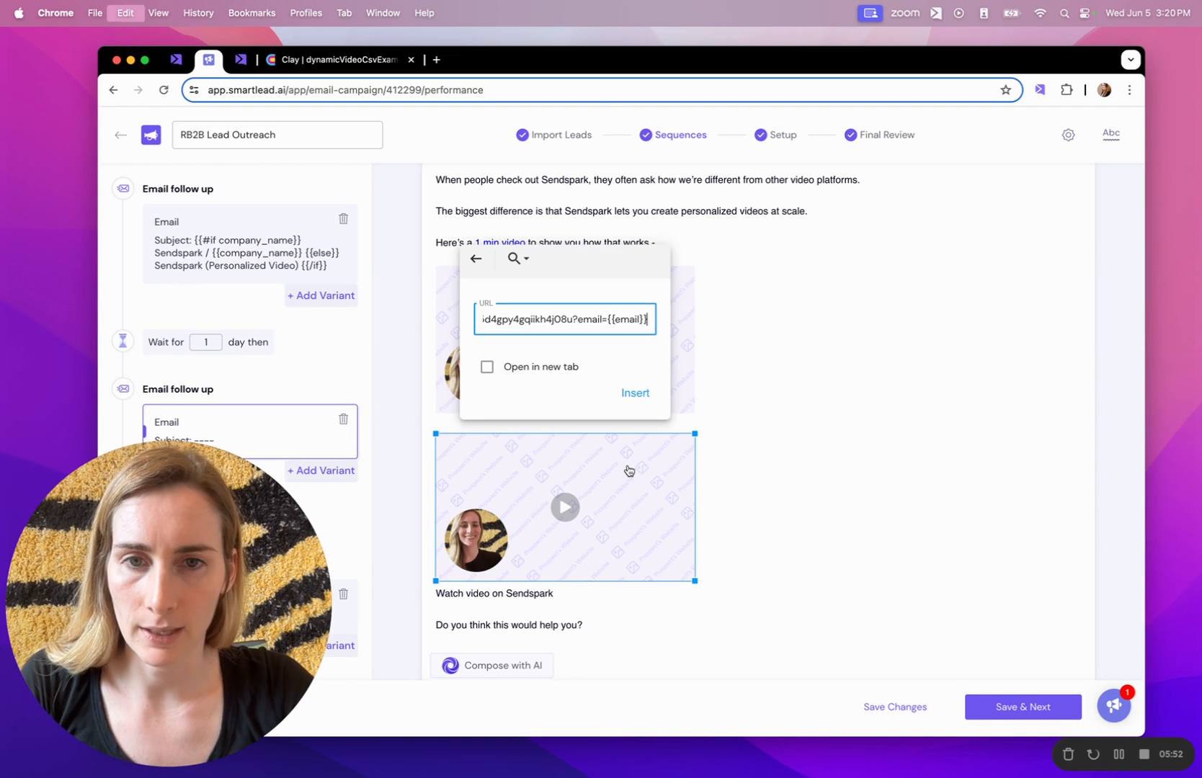
pyautogui.click(635, 393)
# Trim the caption to 'Watch video' and turn it into a link to the video URL.
pyautogui.moveTo(573, 594); pyautogui.dragTo(424, 613)
pyautogui.press('BackSpace')
pyautogui.press('super+k')
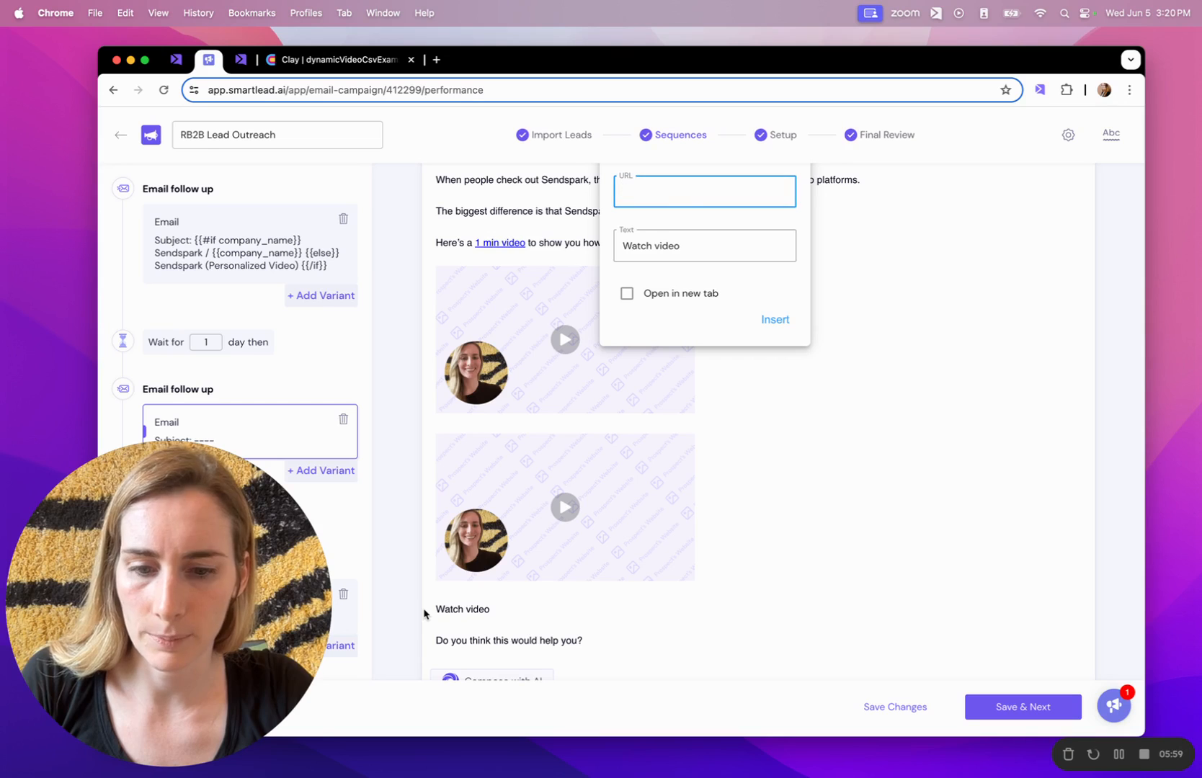
pyautogui.press('super+v')
pyautogui.click(776, 321)
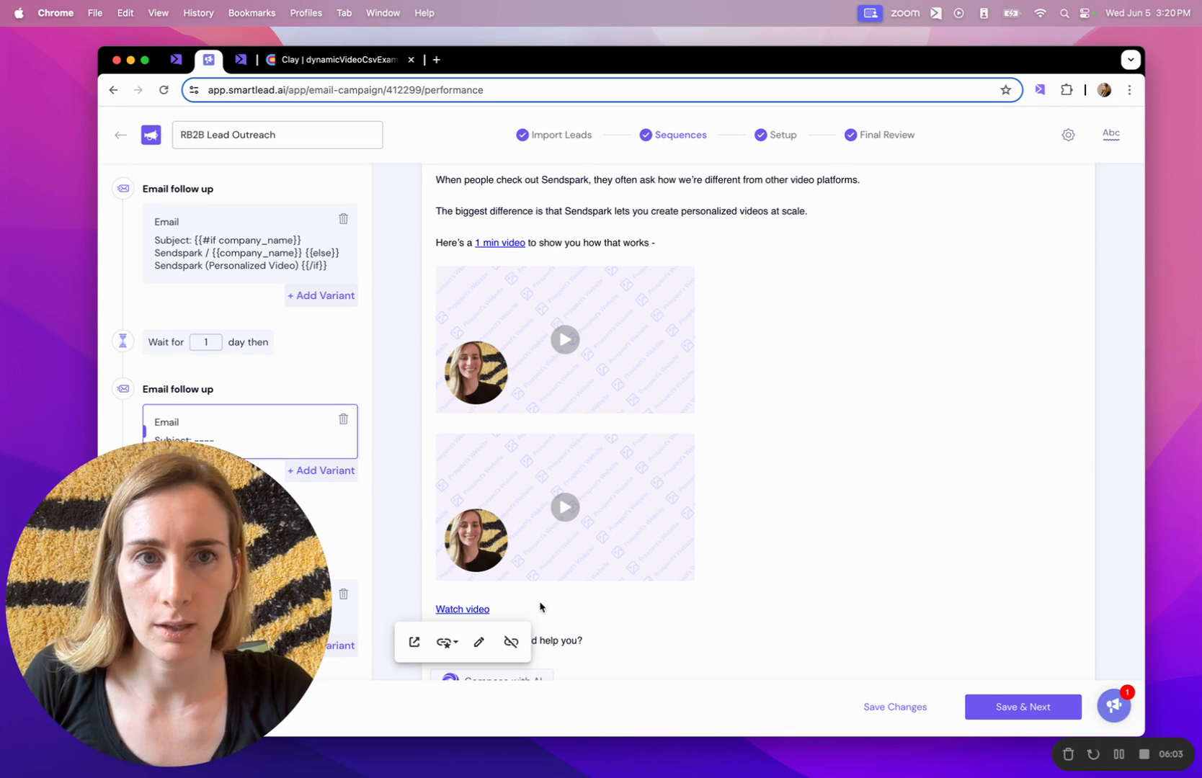
# Delete the second video image and its link, leaving a single thumbnail.
pyautogui.scroll(-1, 685, 392)
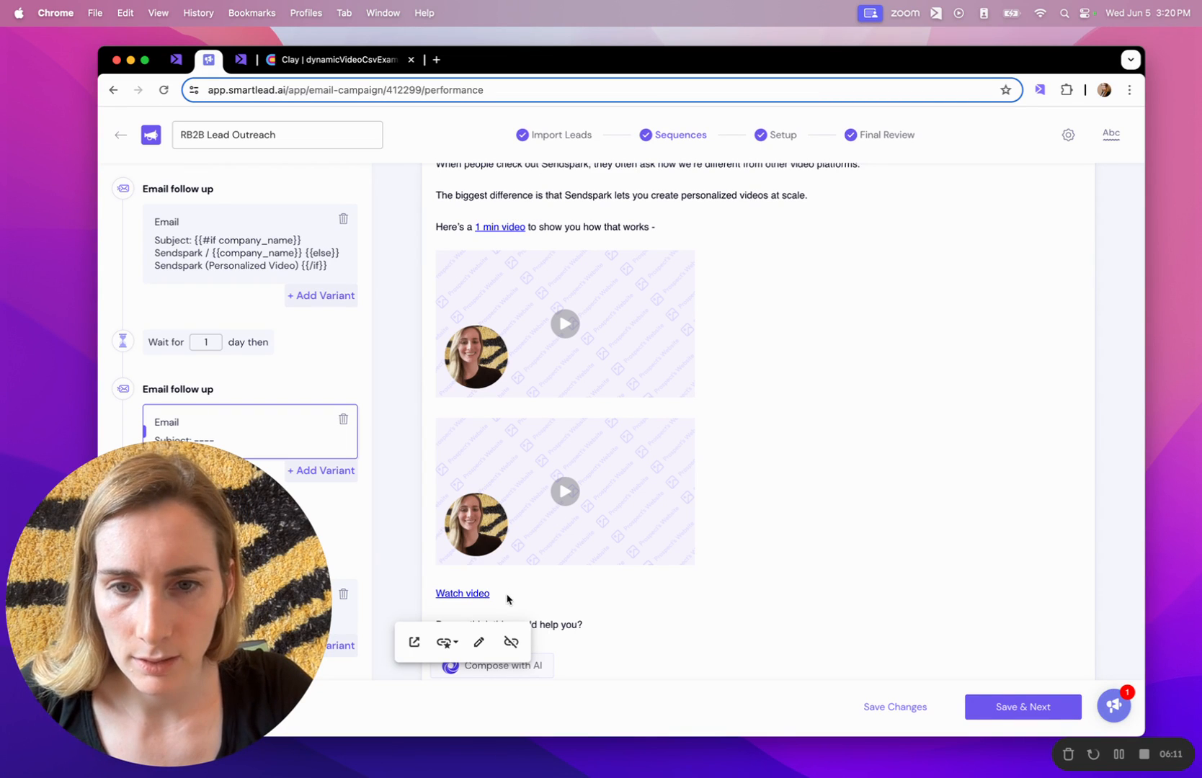
pyautogui.moveTo(510, 600); pyautogui.dragTo(443, 469)
pyautogui.press('BackSpace')
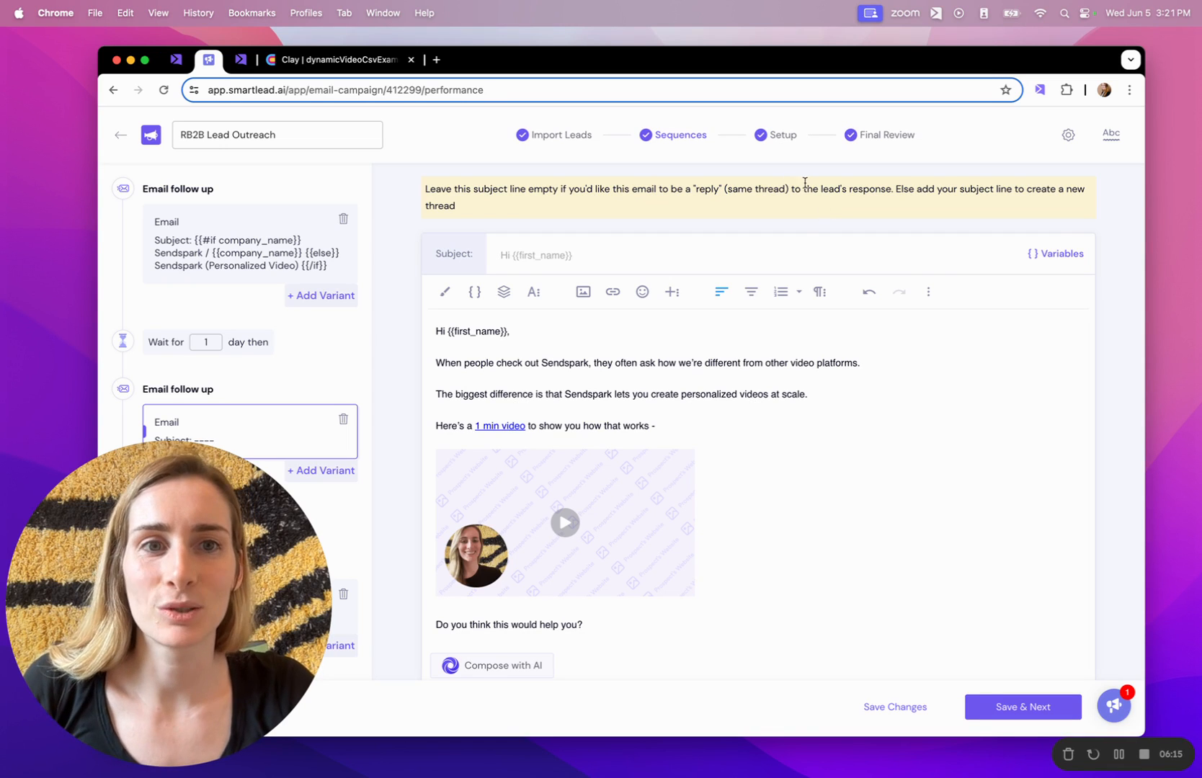
pyautogui.click(874, 135)
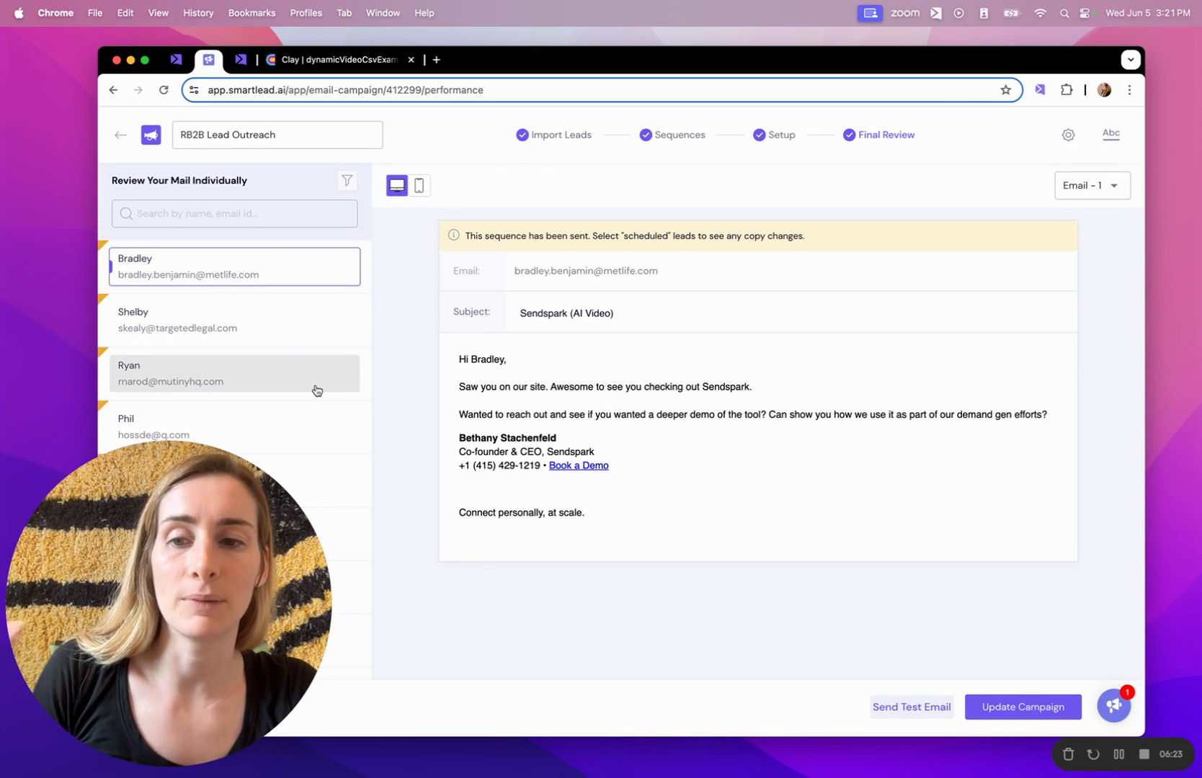
# Preview Email - 2 in Final Review for another lead, showing their personalized video thumbnail.
pyautogui.click(1094, 194)
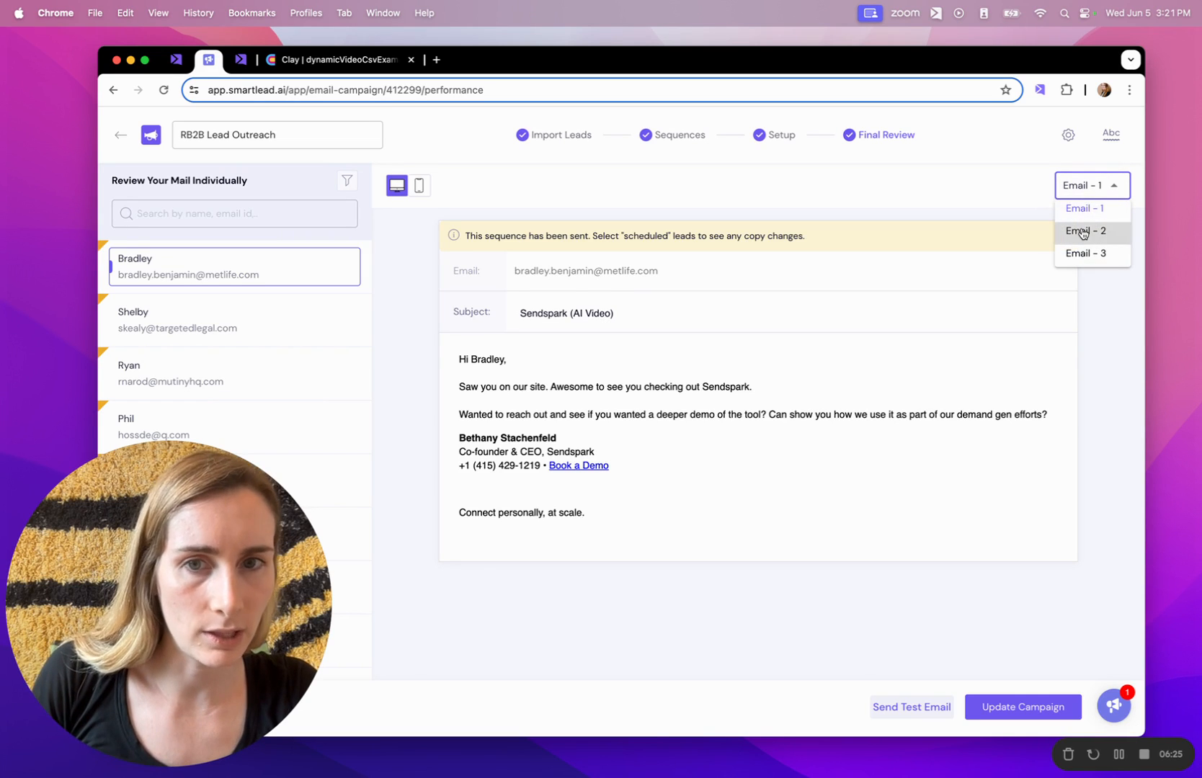
pyautogui.click(1083, 230)
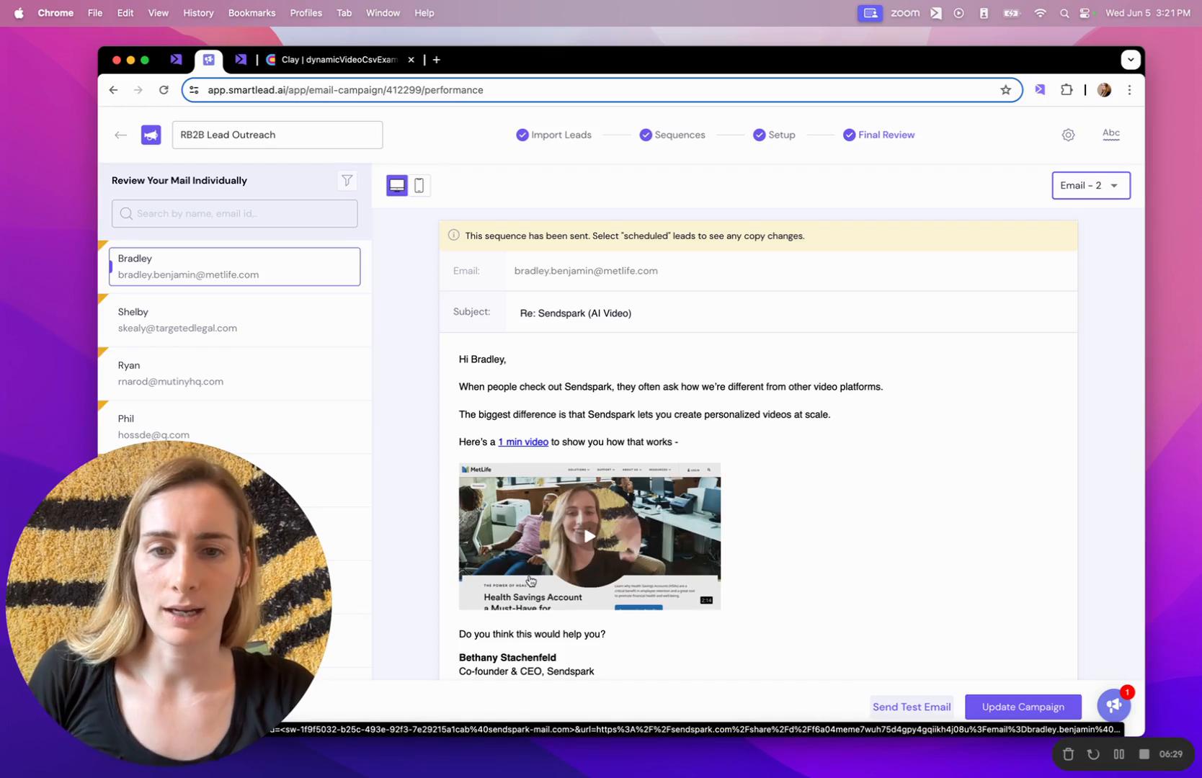
pyautogui.click(224, 329)
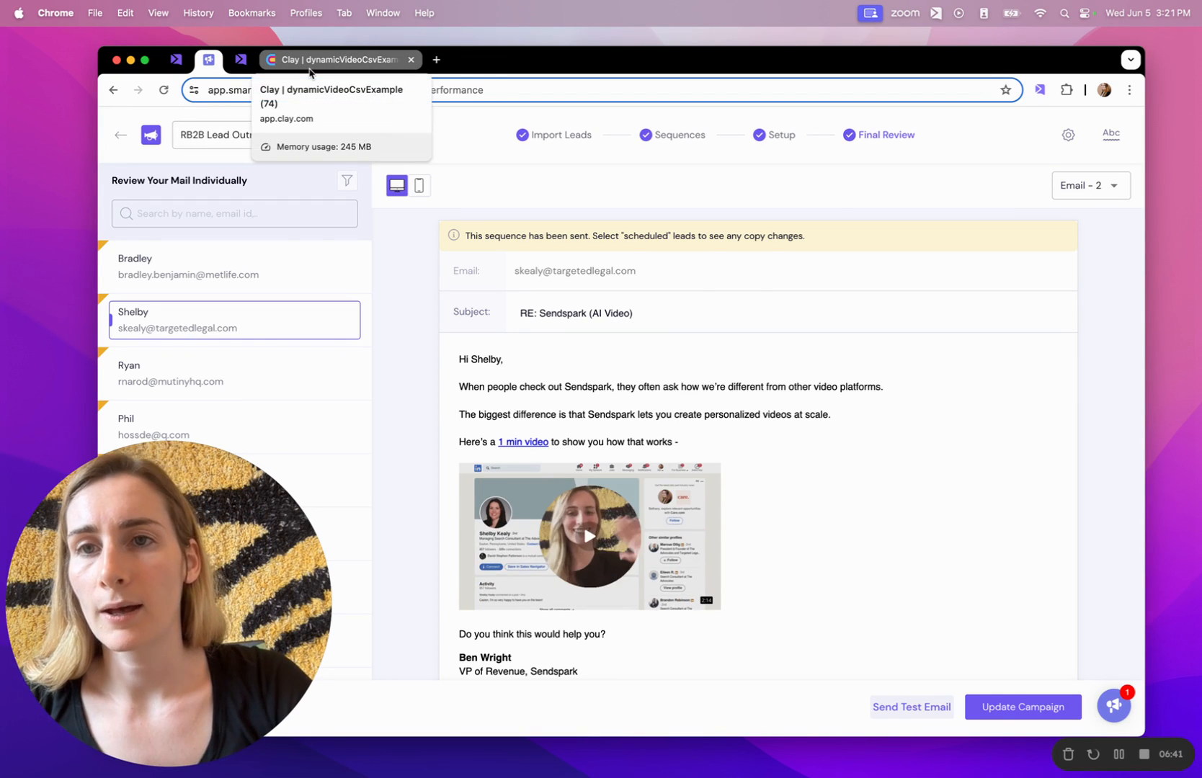
# Switch to Clay's dynamicVideoCsvExample table, then leave it for the workspace.
pyautogui.click(311, 64)
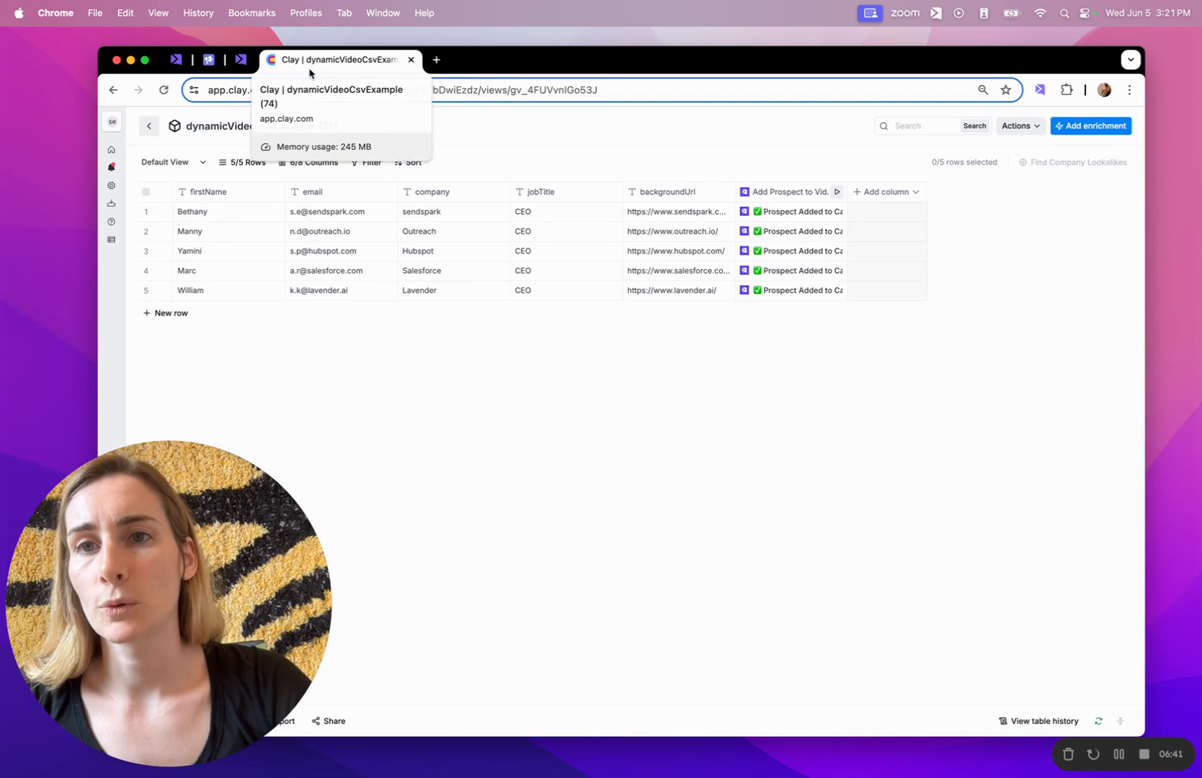
pyautogui.click(147, 128)
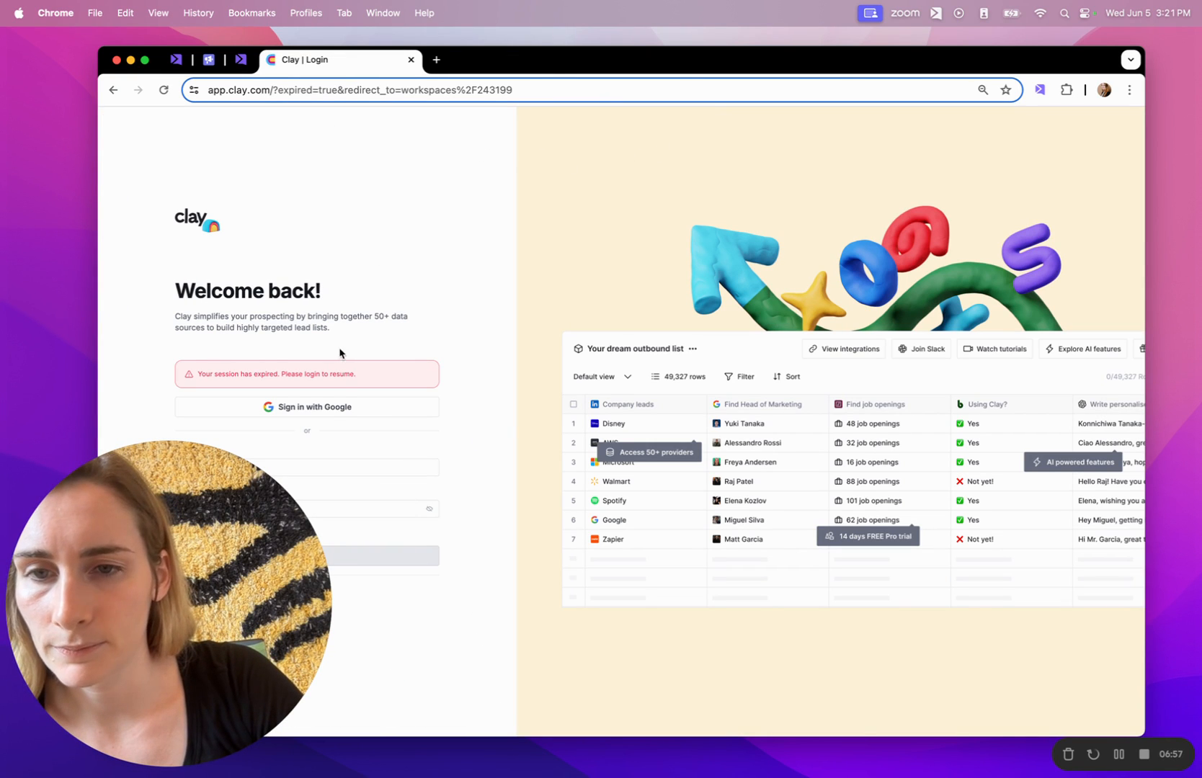
# Sign back in to Clay with Google and start creating a new table.
pyautogui.click(365, 408)
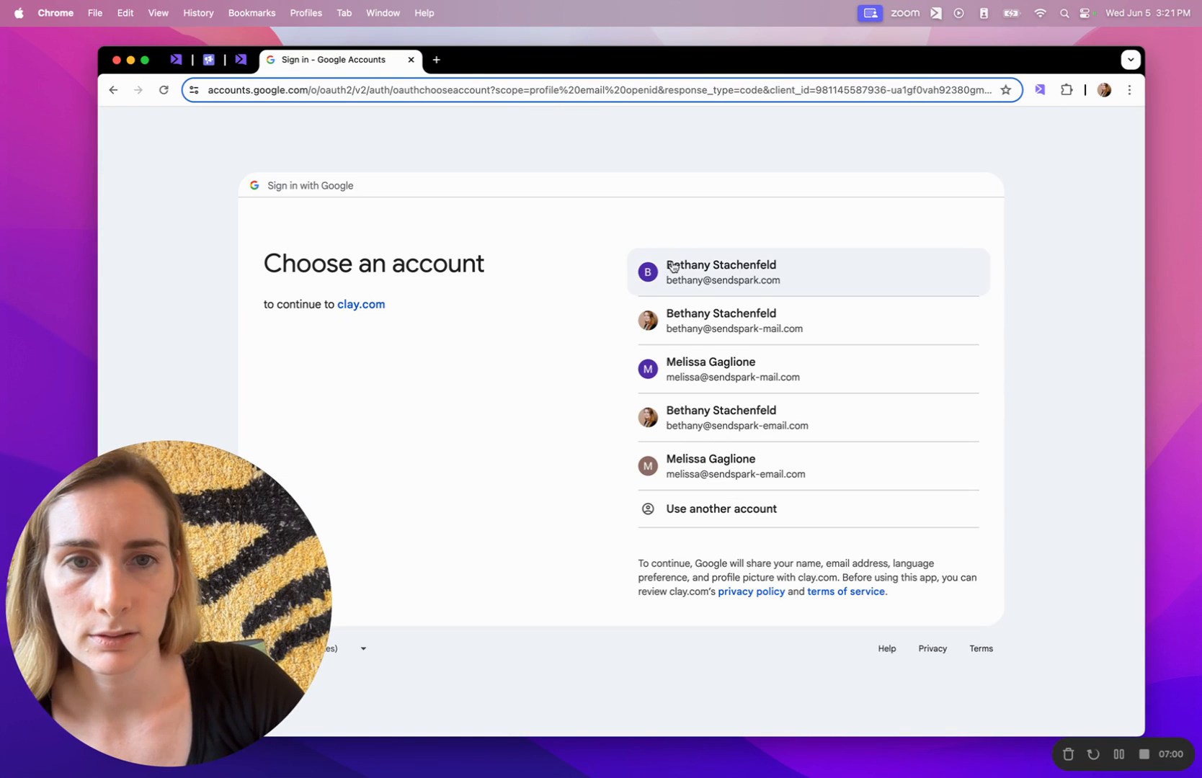
pyautogui.click(697, 261)
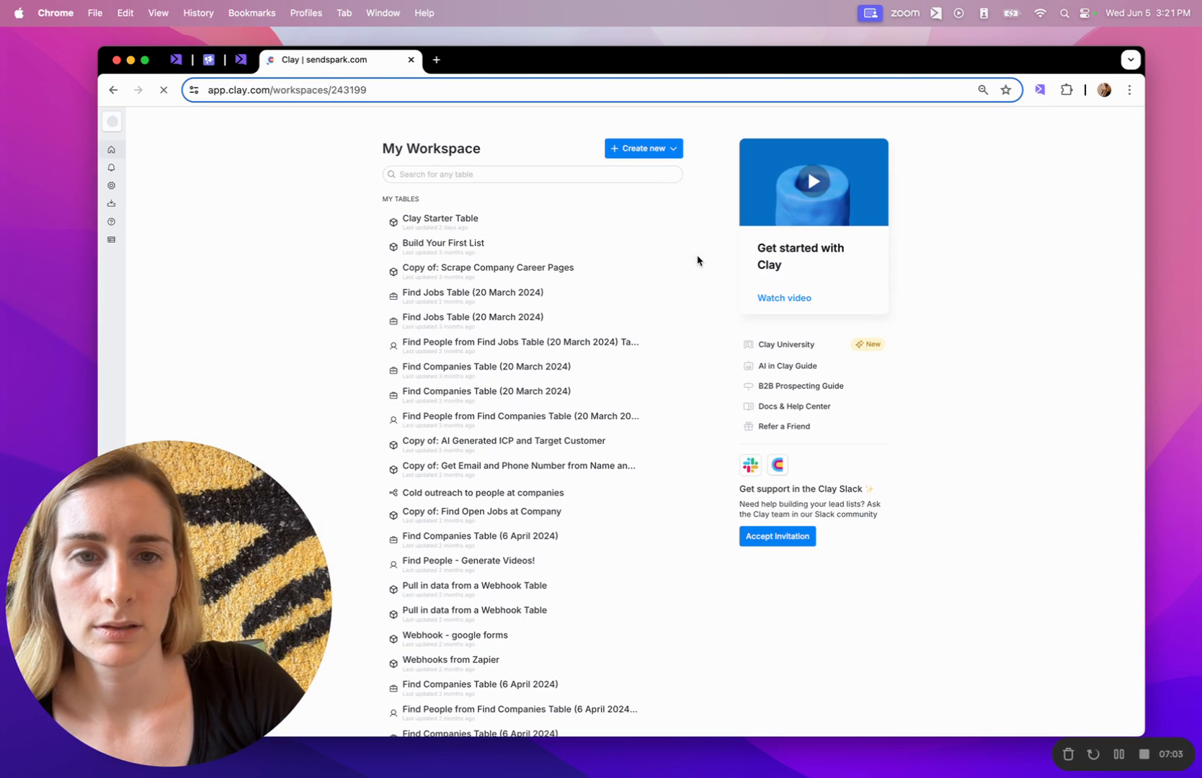
pyautogui.click(654, 149)
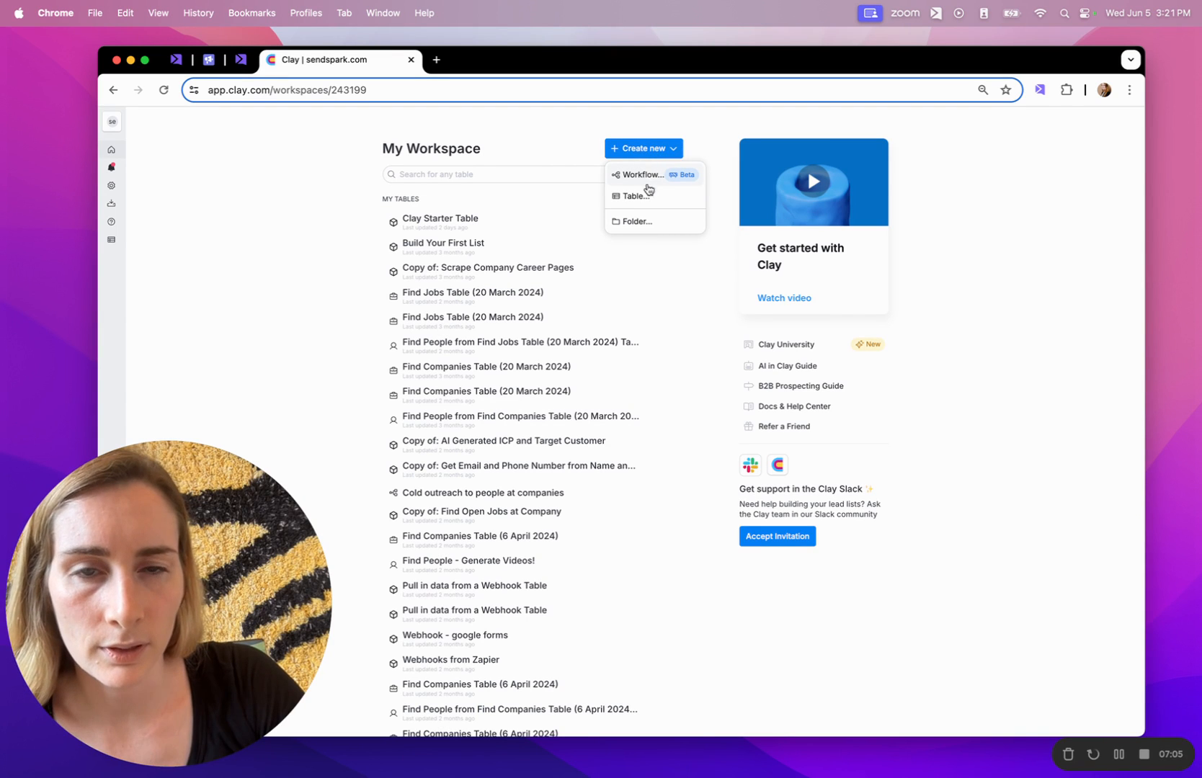
pyautogui.click(635, 197)
pyautogui.scroll(-5, 663, 435)
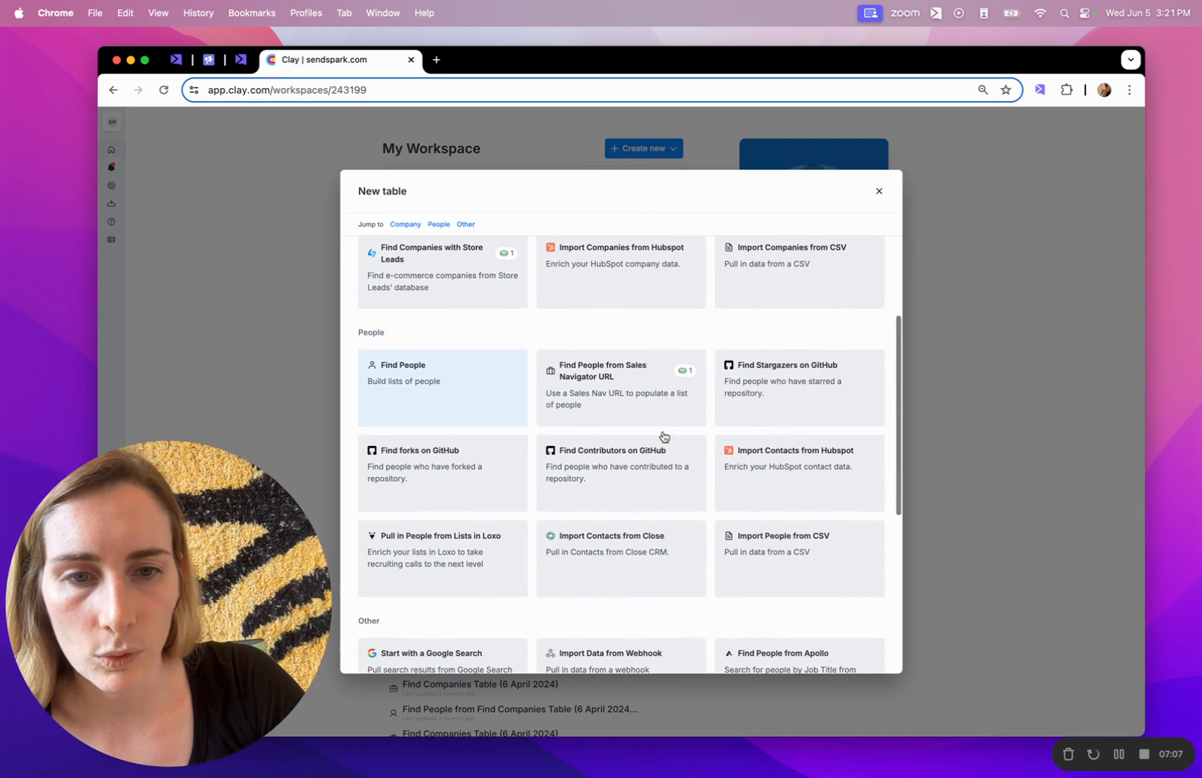
pyautogui.scroll(-2, 664, 436)
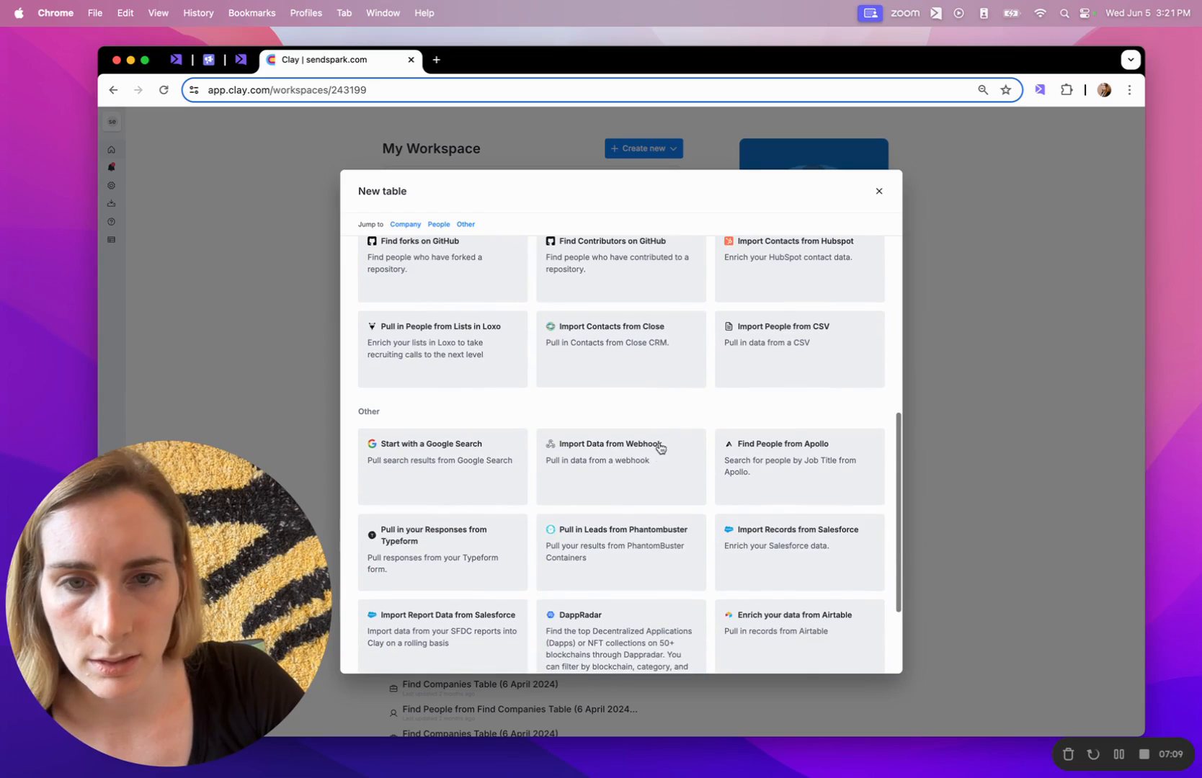
# Create a new blank table fed by a webhook and copy its webhook URL.
pyautogui.click(627, 464)
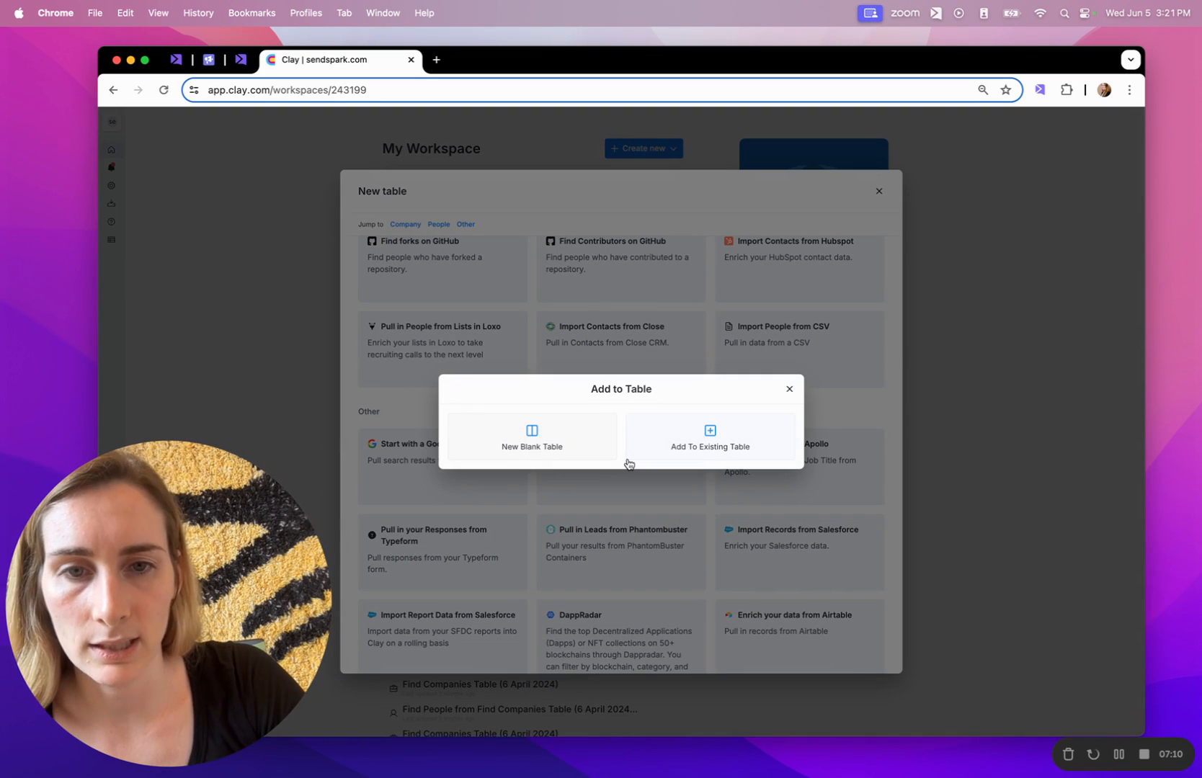
pyautogui.click(533, 432)
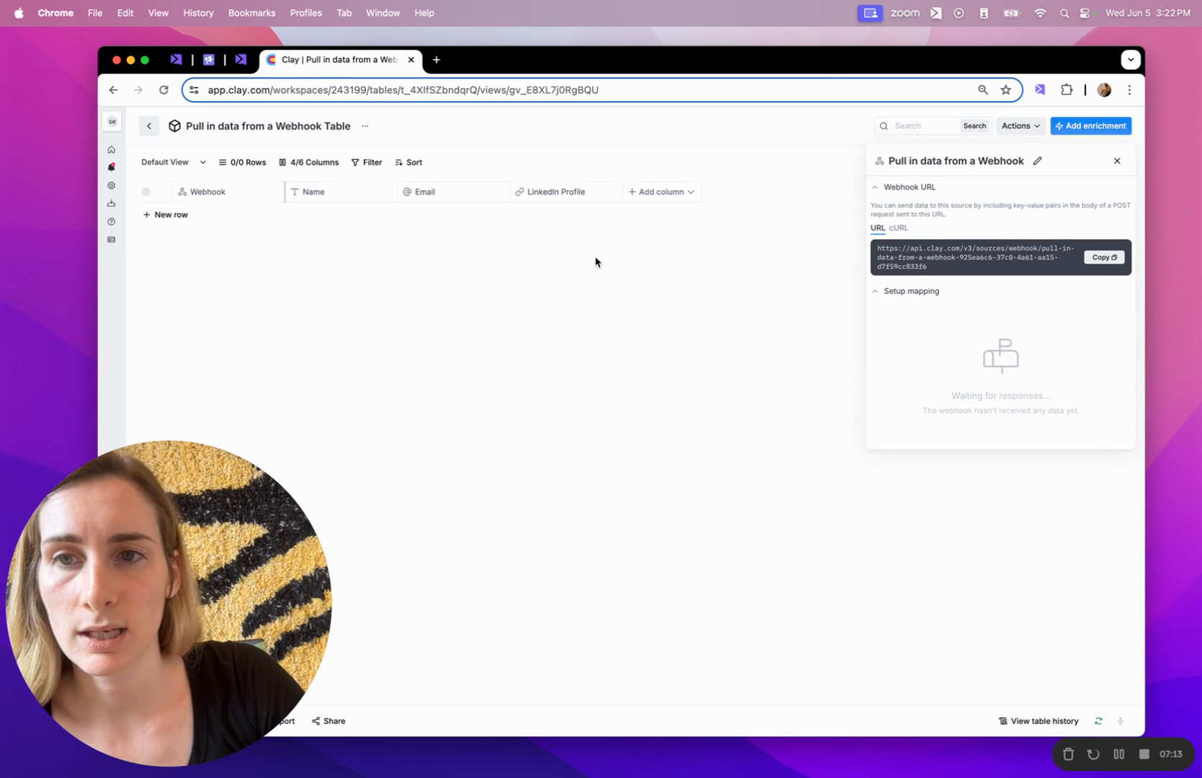
pyautogui.click(1105, 258)
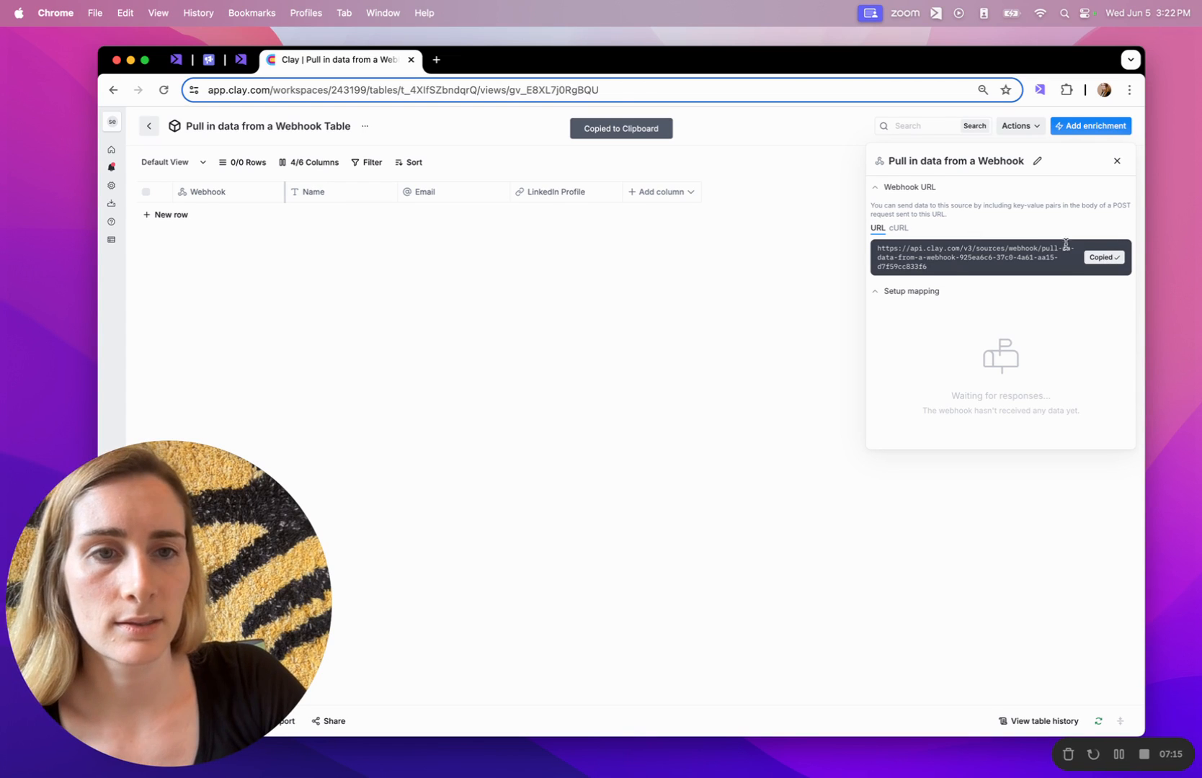
pyautogui.click(240, 60)
# Close the share dialog and go to Sendspark's Webhooks settings from the account menu.
pyautogui.click(281, 209)
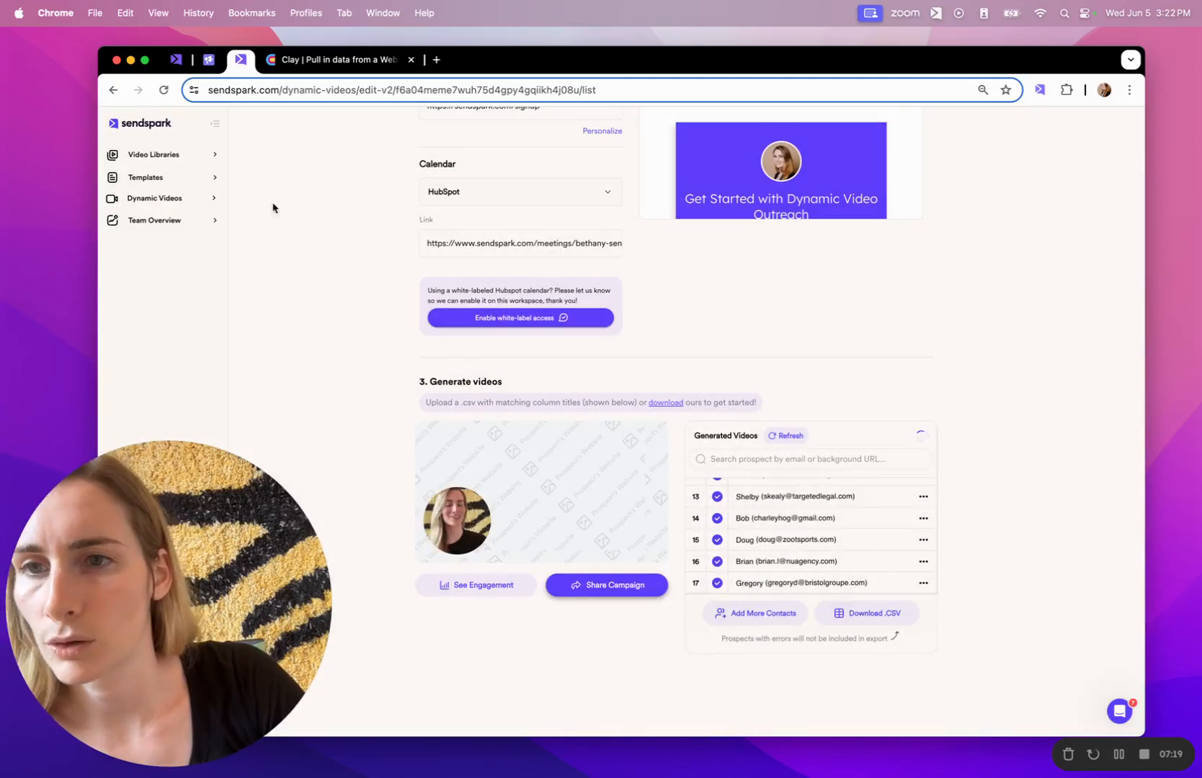
pyautogui.moveTo(116, 496); pyautogui.dragTo(115, 93)
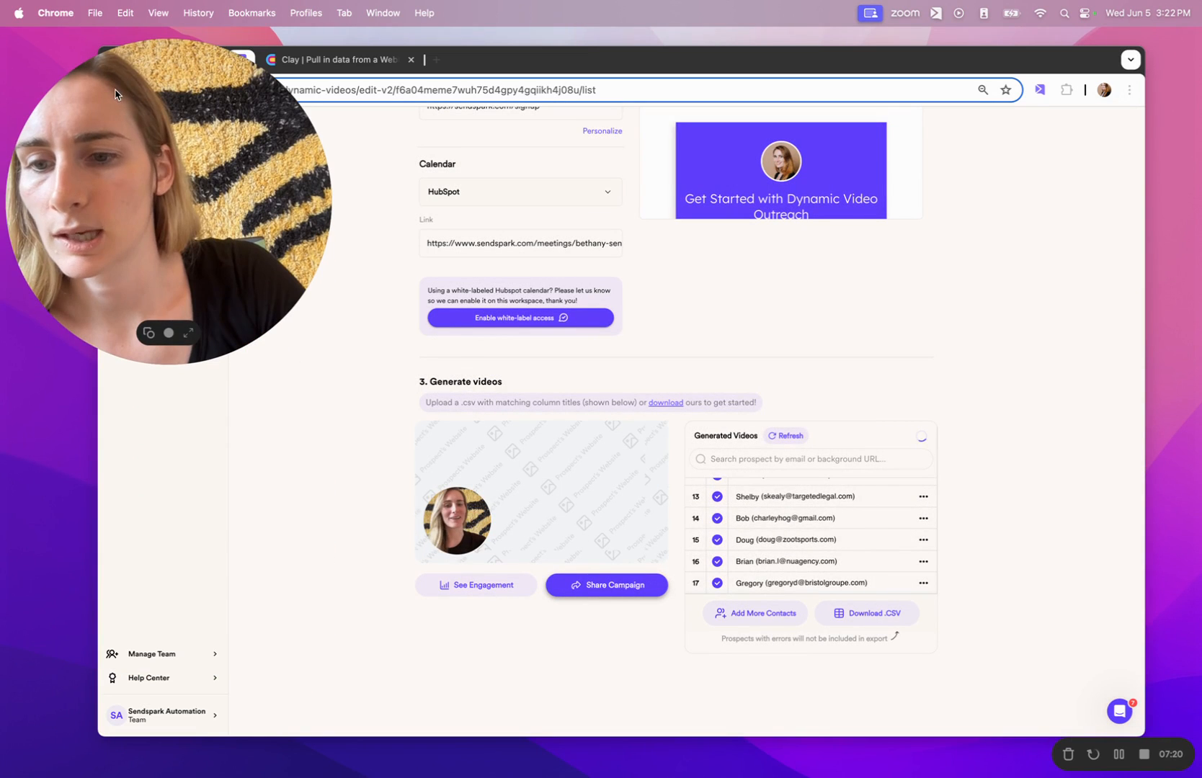
pyautogui.click(176, 717)
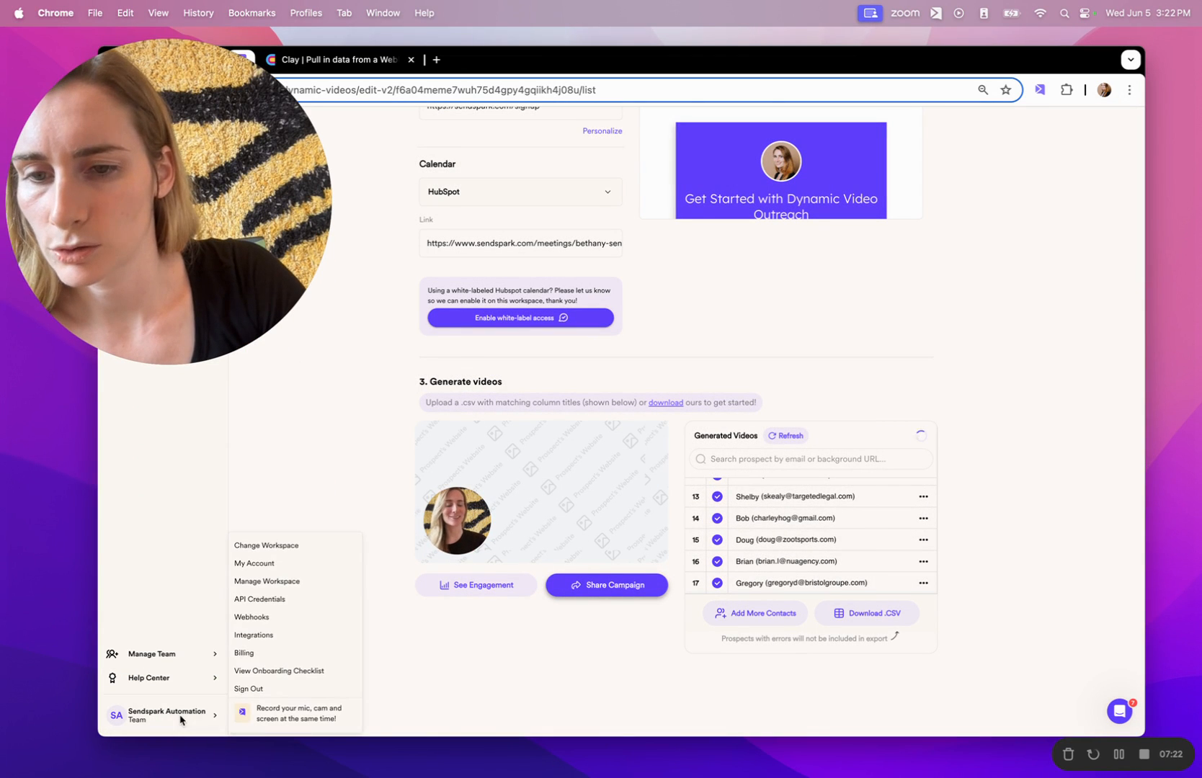
pyautogui.click(256, 616)
# Create a webhook named 'Clay Demo' using the pasted Clay webhook URL.
pyautogui.click(908, 285)
pyautogui.click(569, 403)
pyautogui.write('Clay Demo')
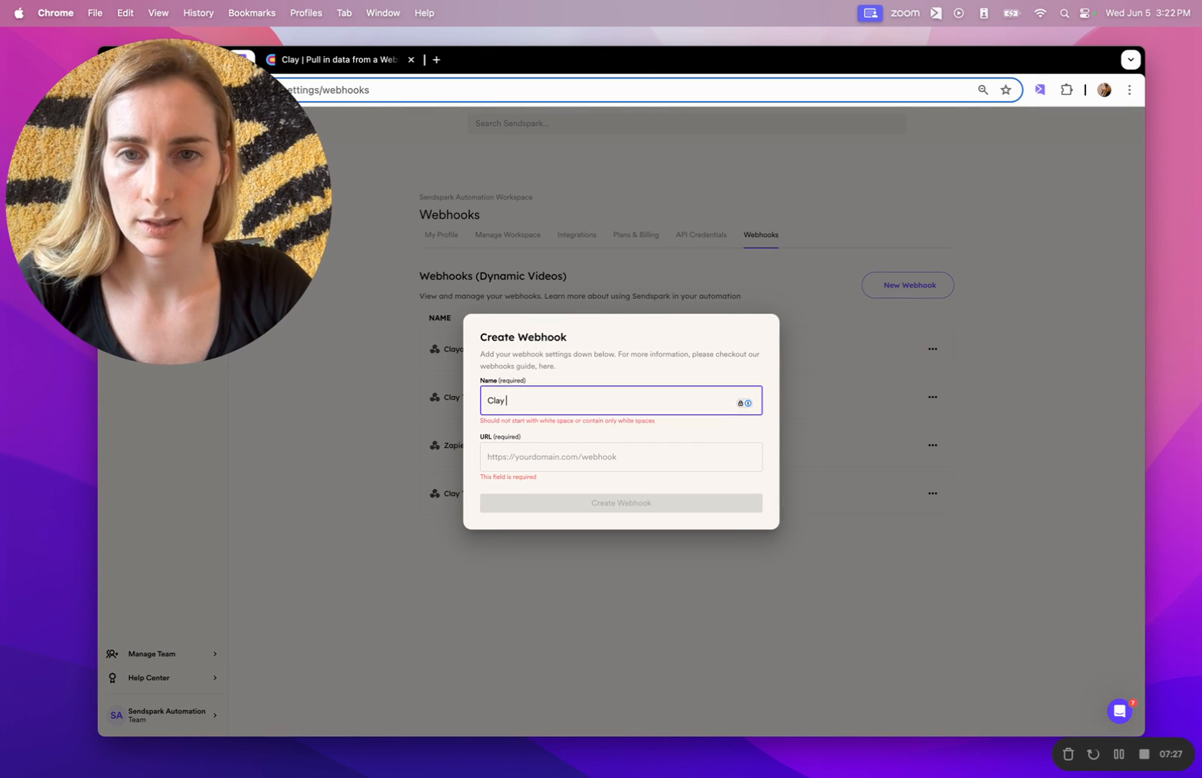
pyautogui.click(558, 457)
pyautogui.press('super+v')
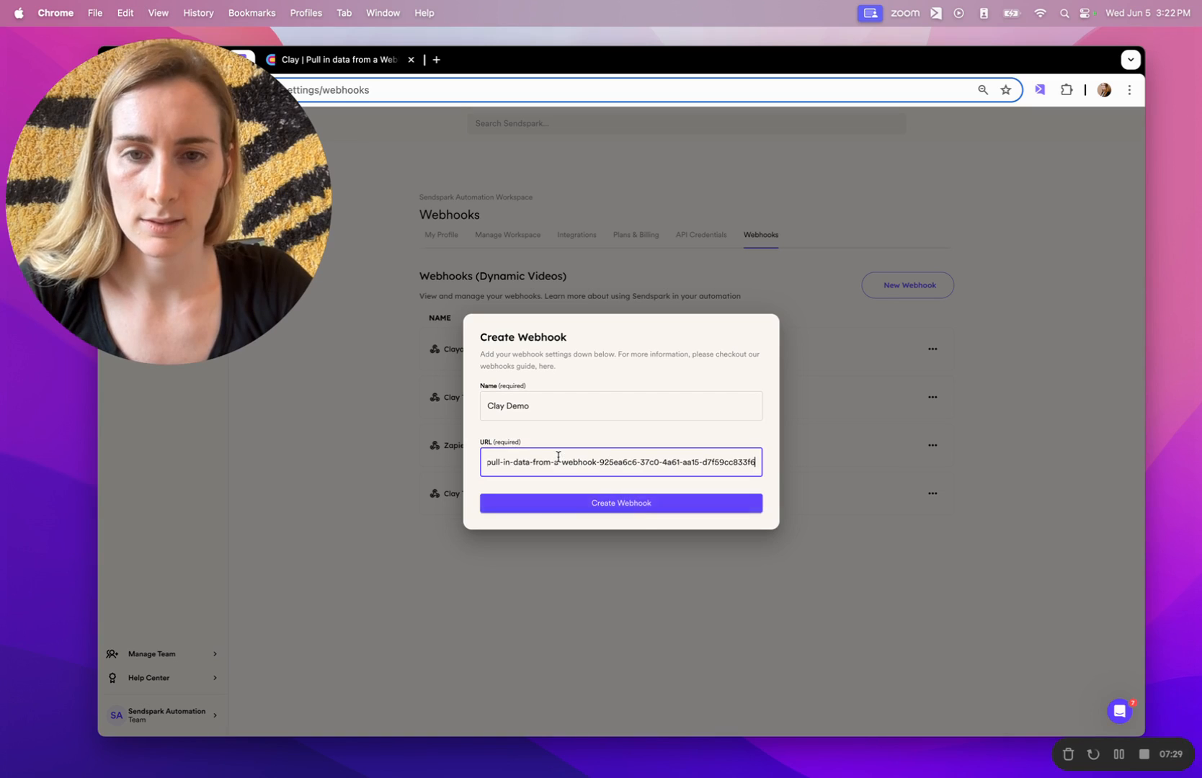
pyautogui.click(628, 503)
pyautogui.moveTo(178, 221); pyautogui.dragTo(63, 641)
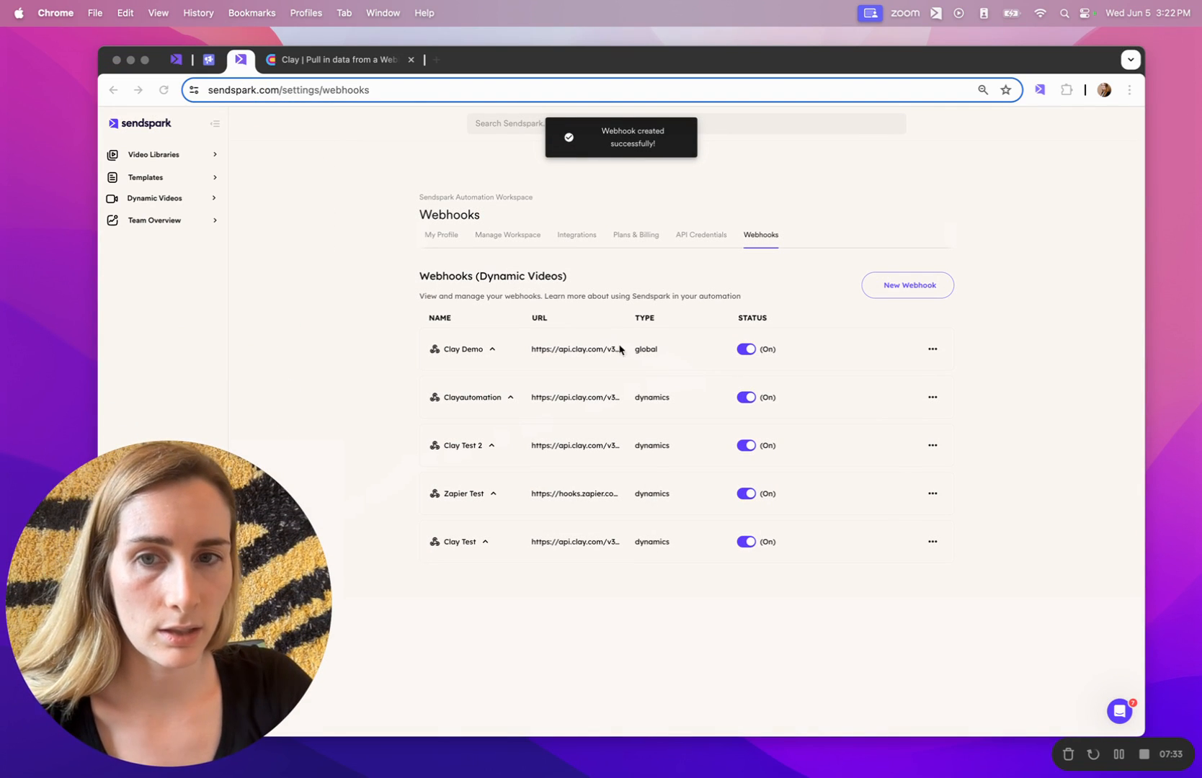
pyautogui.click(671, 350)
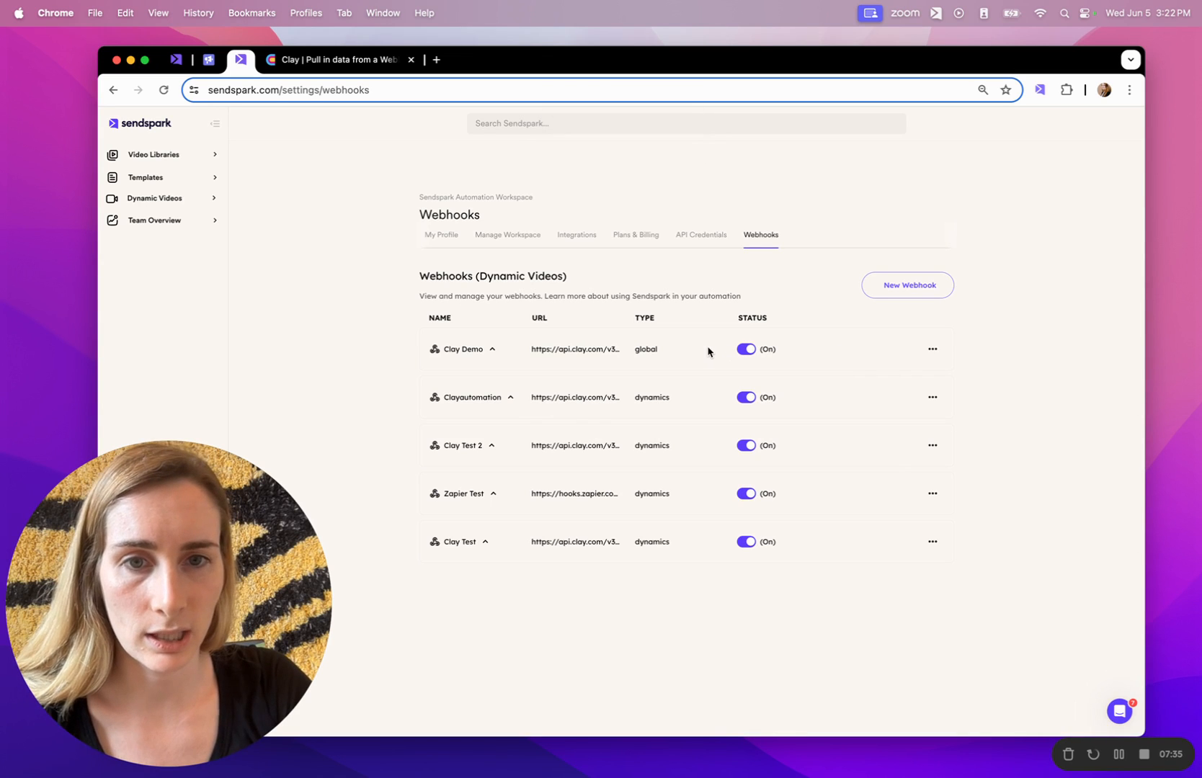
# Attach the LIVE - Clay Demo dynamic video campaign to the Clay Demo webhook, then return to Clay.
pyautogui.click(491, 353)
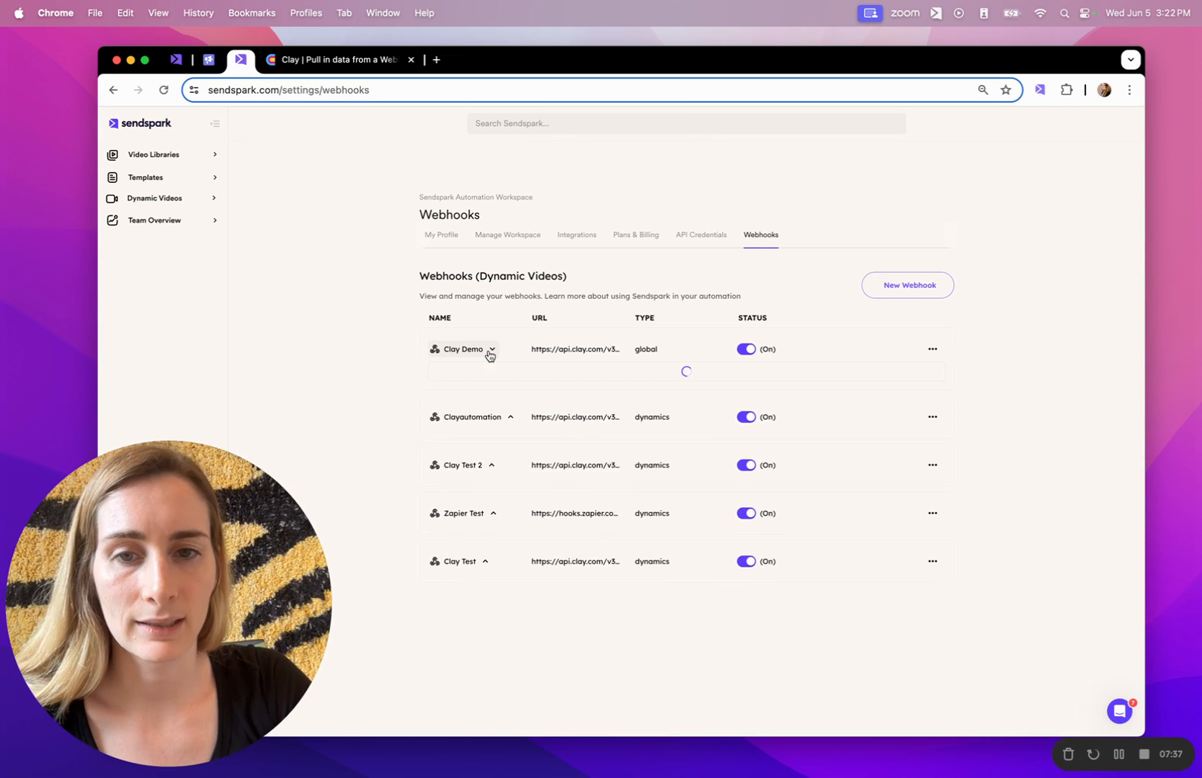
pyautogui.scroll(-2, 489, 355)
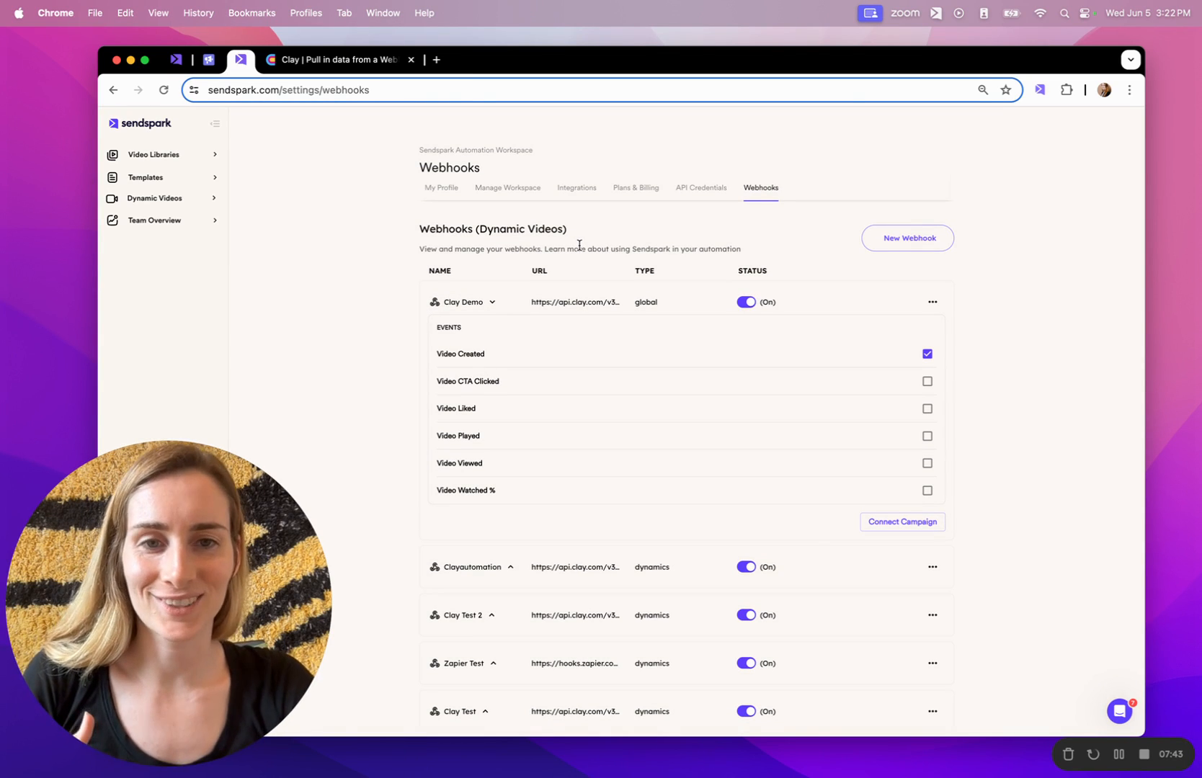
pyautogui.click(927, 522)
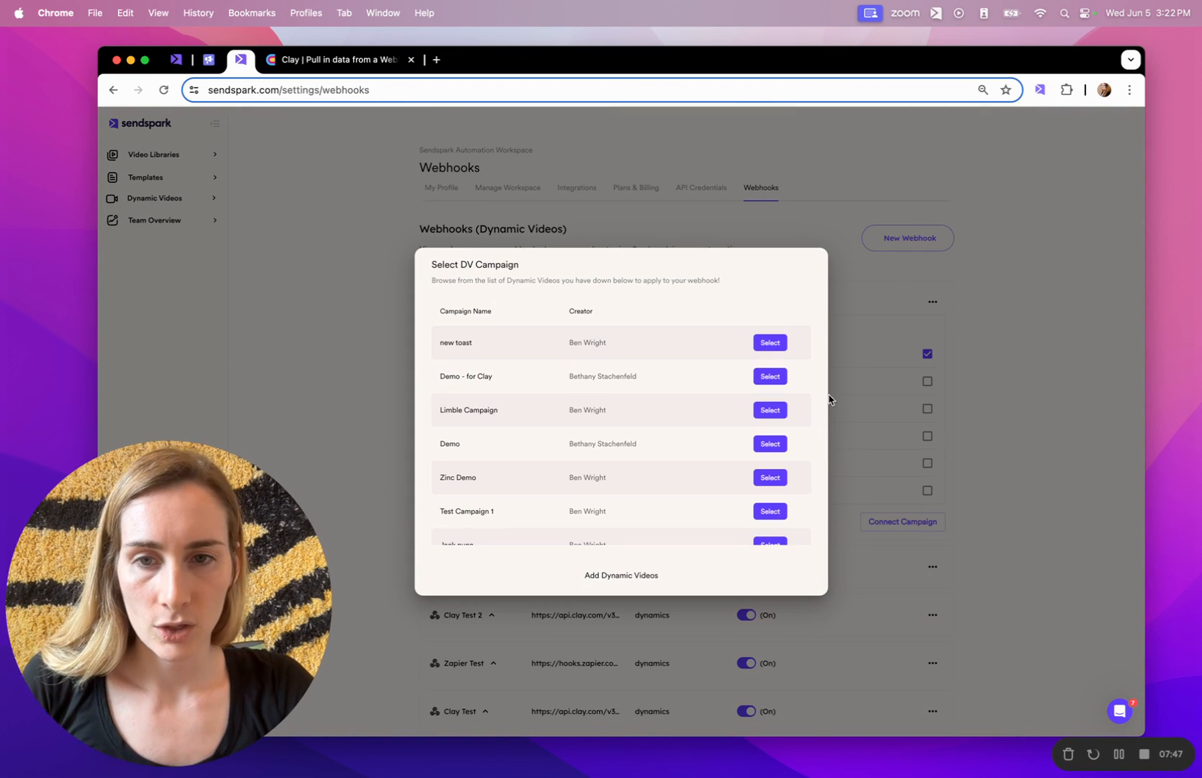
pyautogui.scroll(-2, 762, 472)
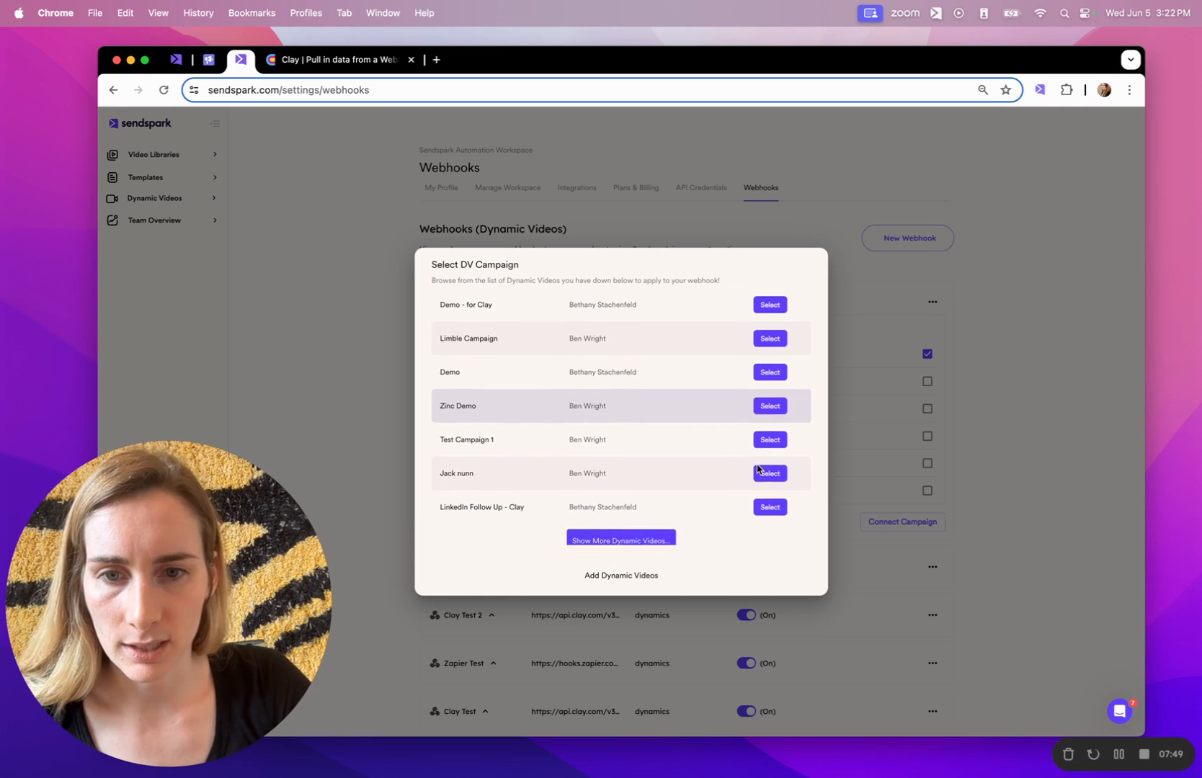
pyautogui.scroll(-1, 758, 469)
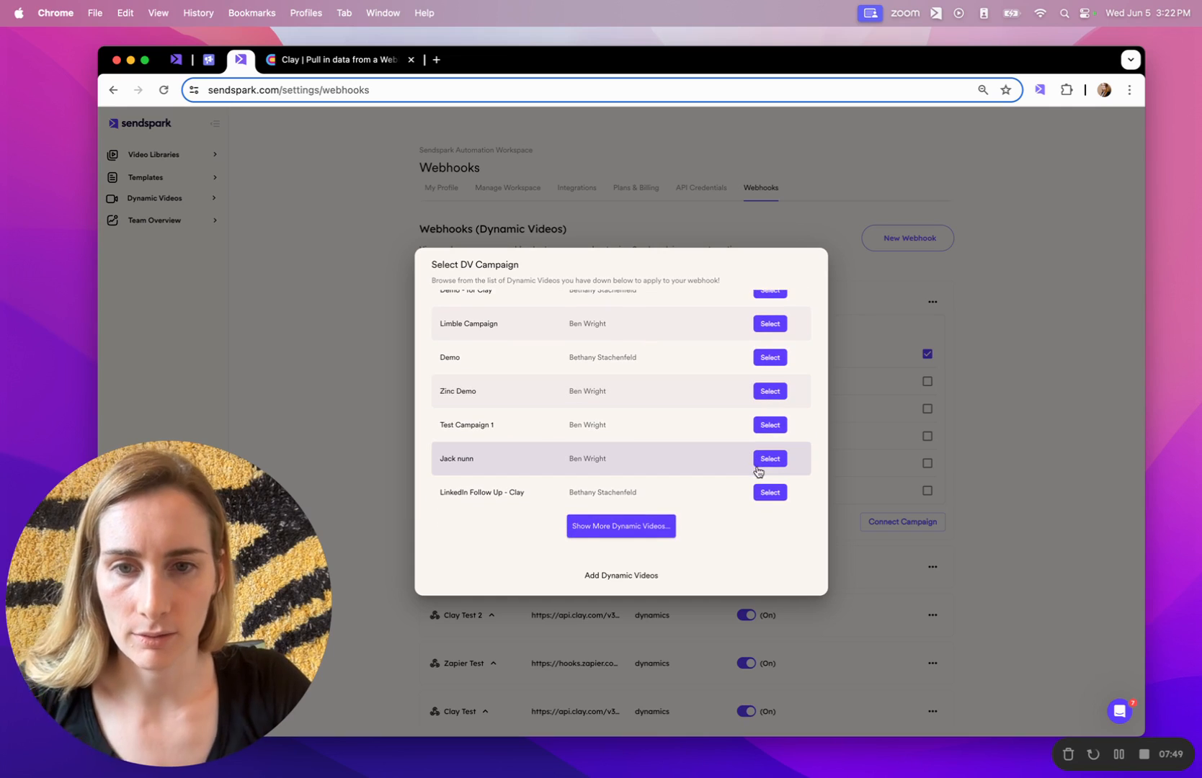
pyautogui.click(618, 522)
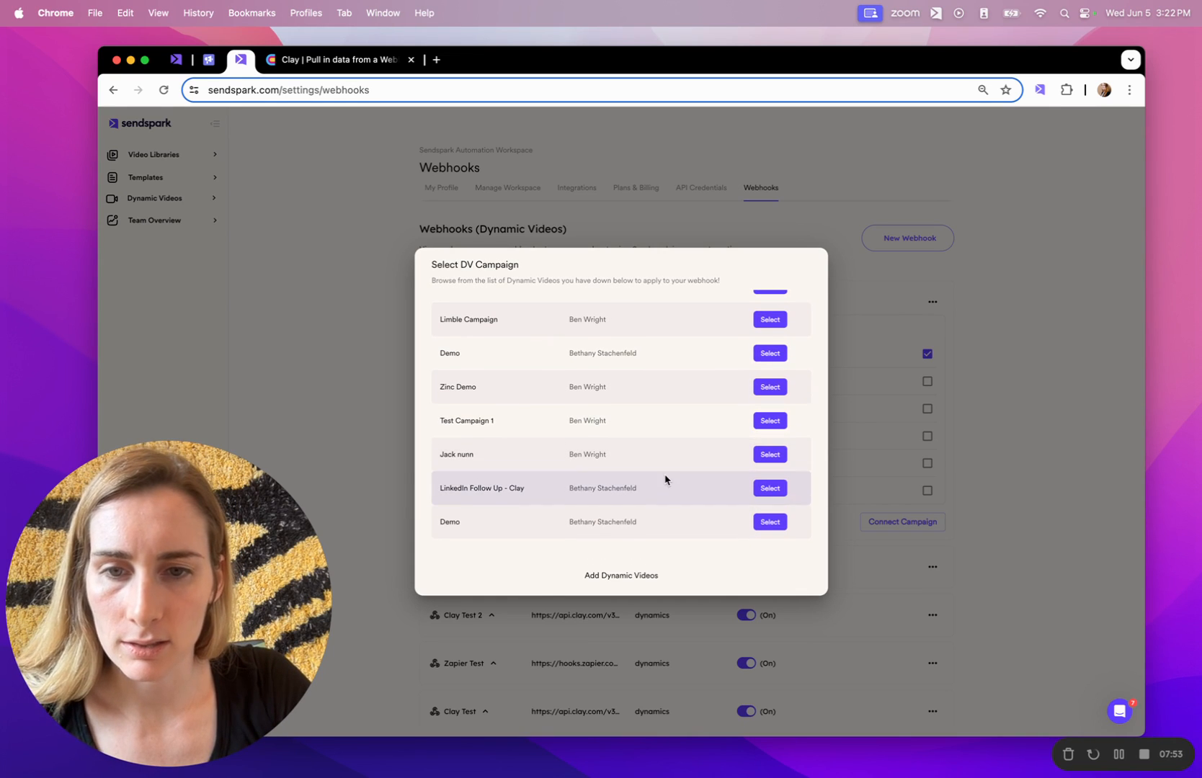
pyautogui.scroll(-3, 665, 477)
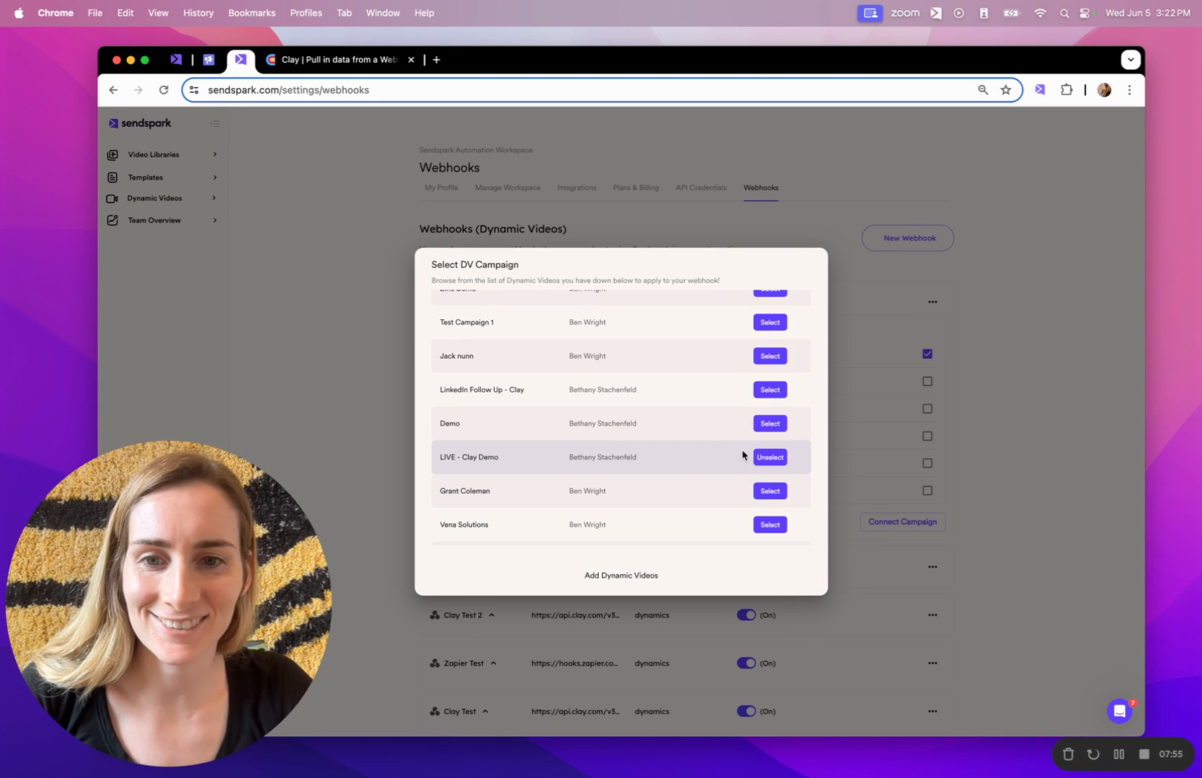
pyautogui.click(618, 576)
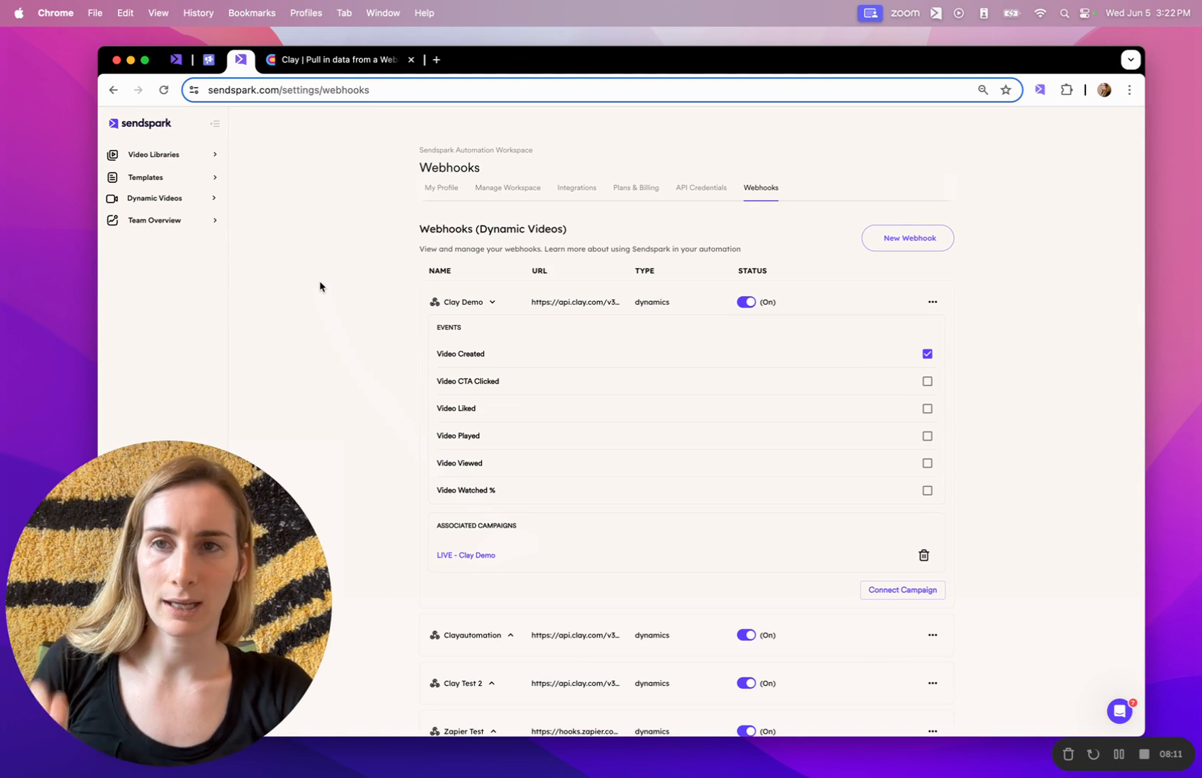
pyautogui.click(305, 64)
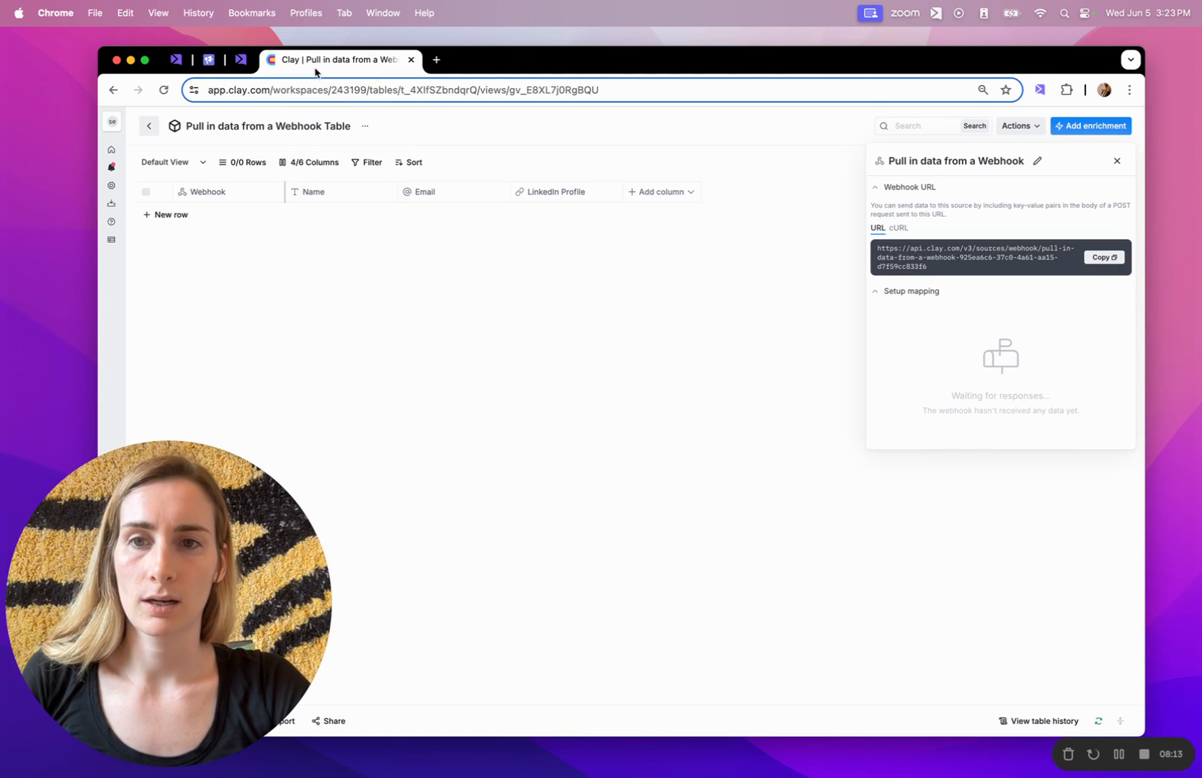
# Reload the Clay webhook table page and switch back to Sendspark.
pyautogui.click(443, 94)
pyautogui.press('Return')
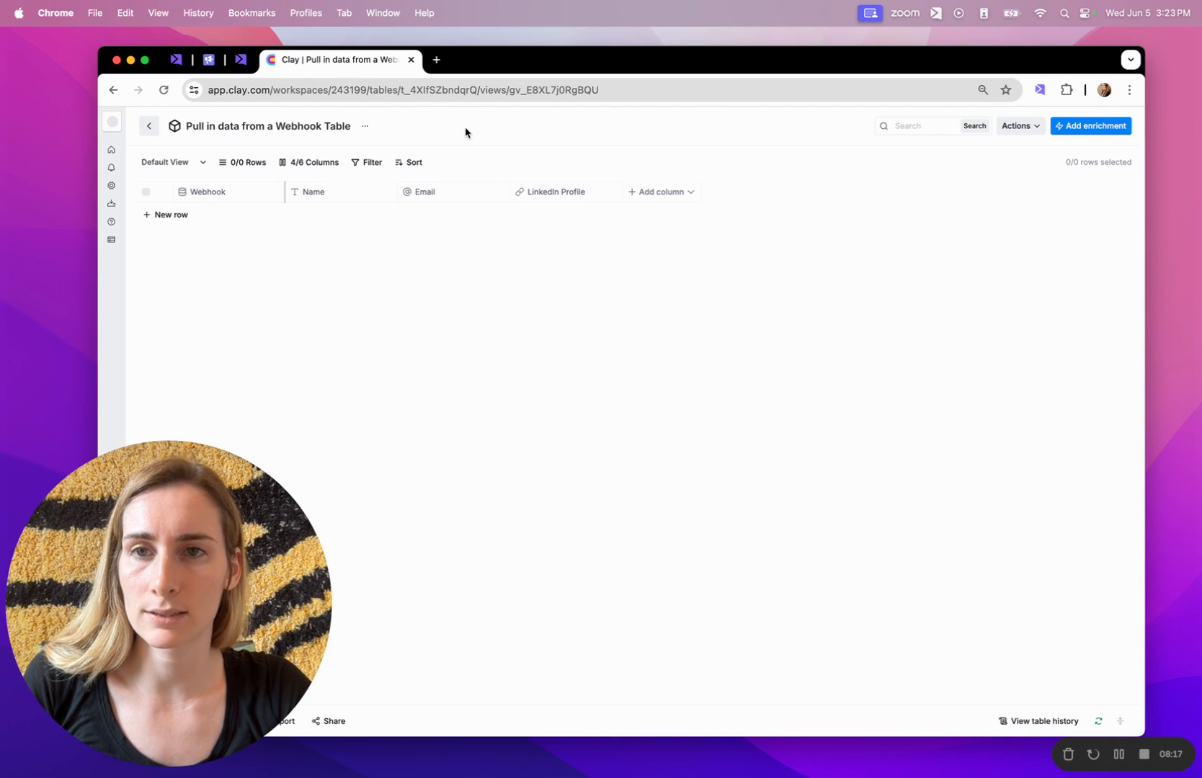
pyautogui.click(240, 59)
pyautogui.moveTo(119, 528); pyautogui.dragTo(119, 274)
pyautogui.click(193, 713)
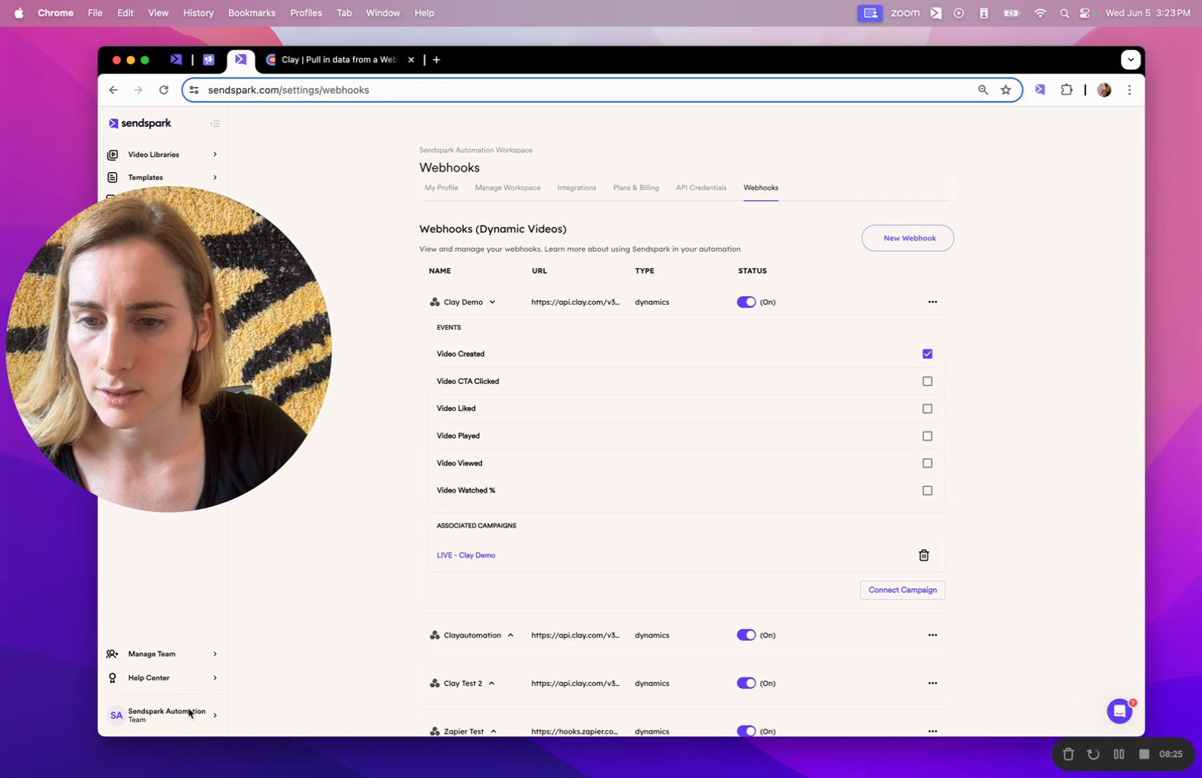
# Open Sendspark's Dynamic Videos campaign list from the sidebar.
pyautogui.click(182, 717)
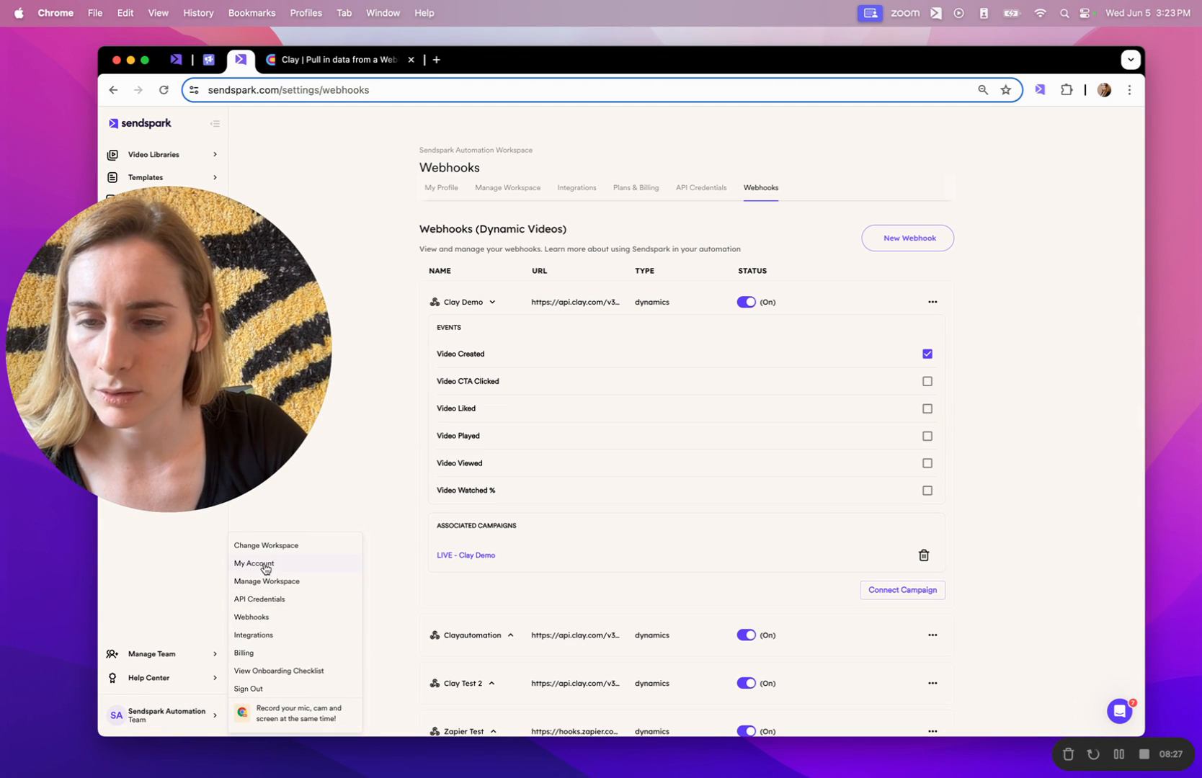
pyautogui.moveTo(72, 283); pyautogui.dragTo(72, 536)
pyautogui.click(166, 200)
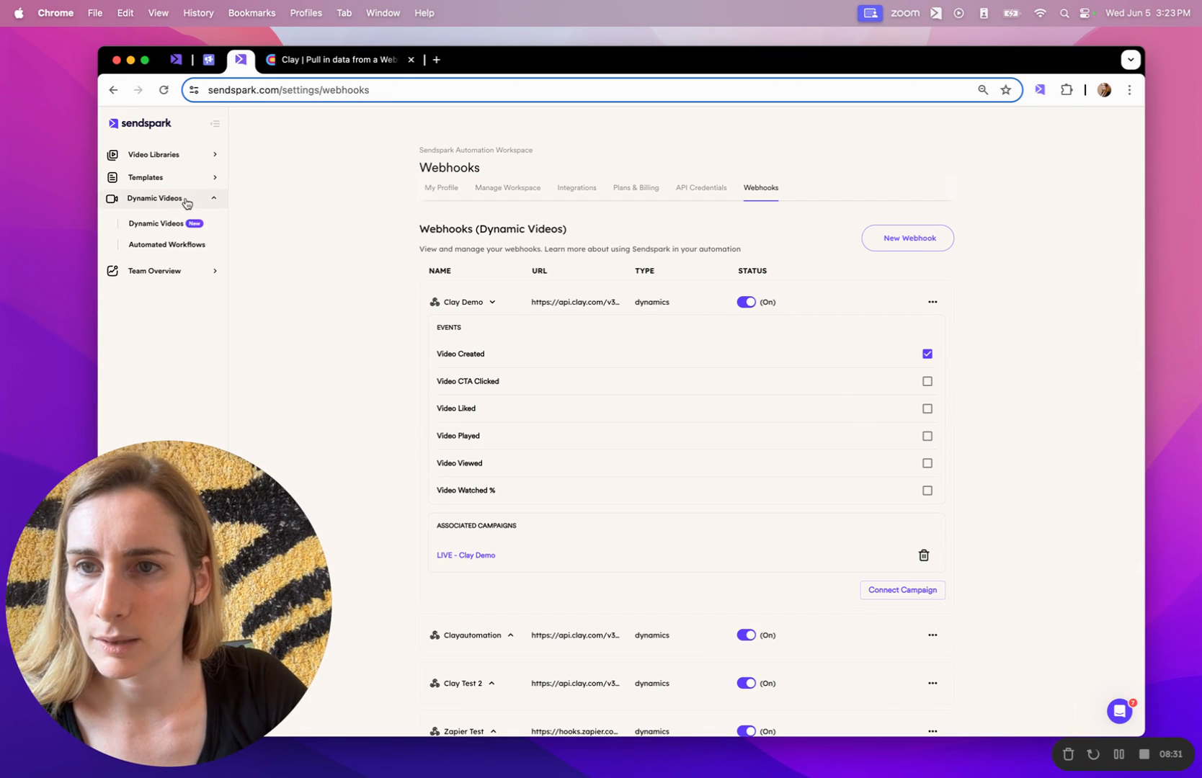
pyautogui.click(179, 223)
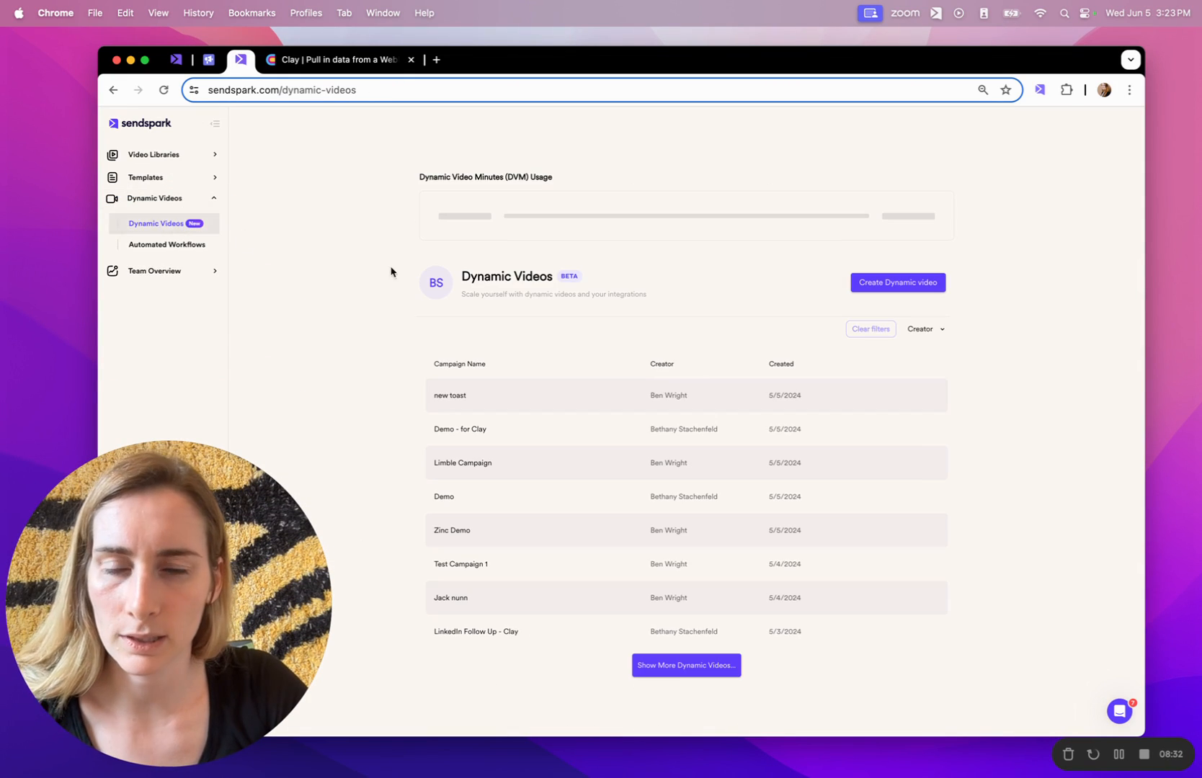
# Edit the LIVE - Clay Demo campaign and generate videos for its two contacts.
pyautogui.click(668, 673)
pyautogui.scroll(-3, 668, 463)
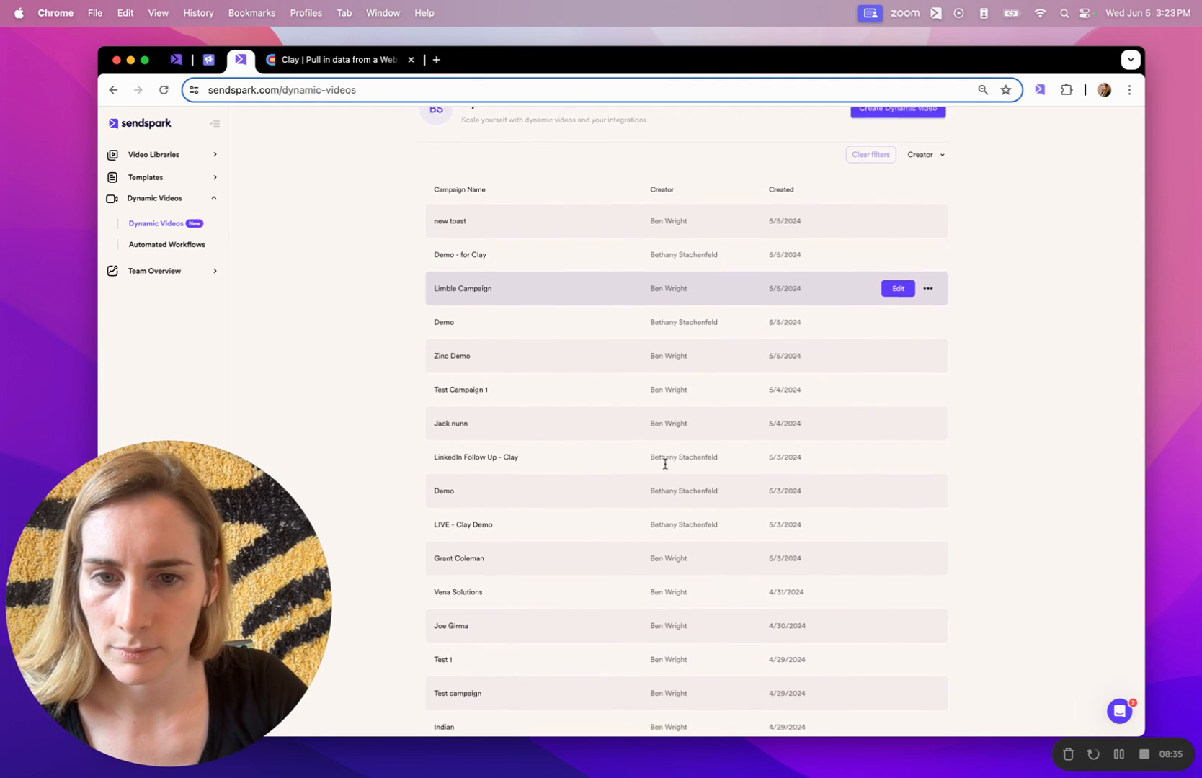
pyautogui.click(899, 505)
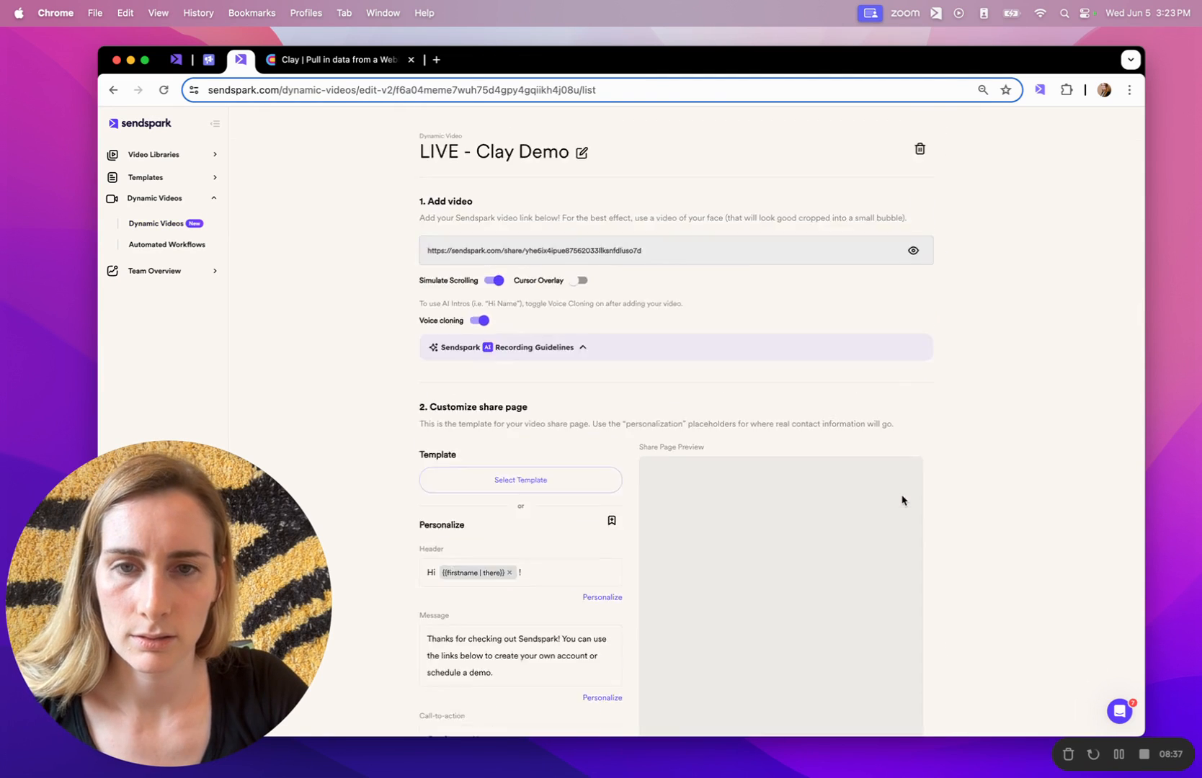
pyautogui.click(921, 429)
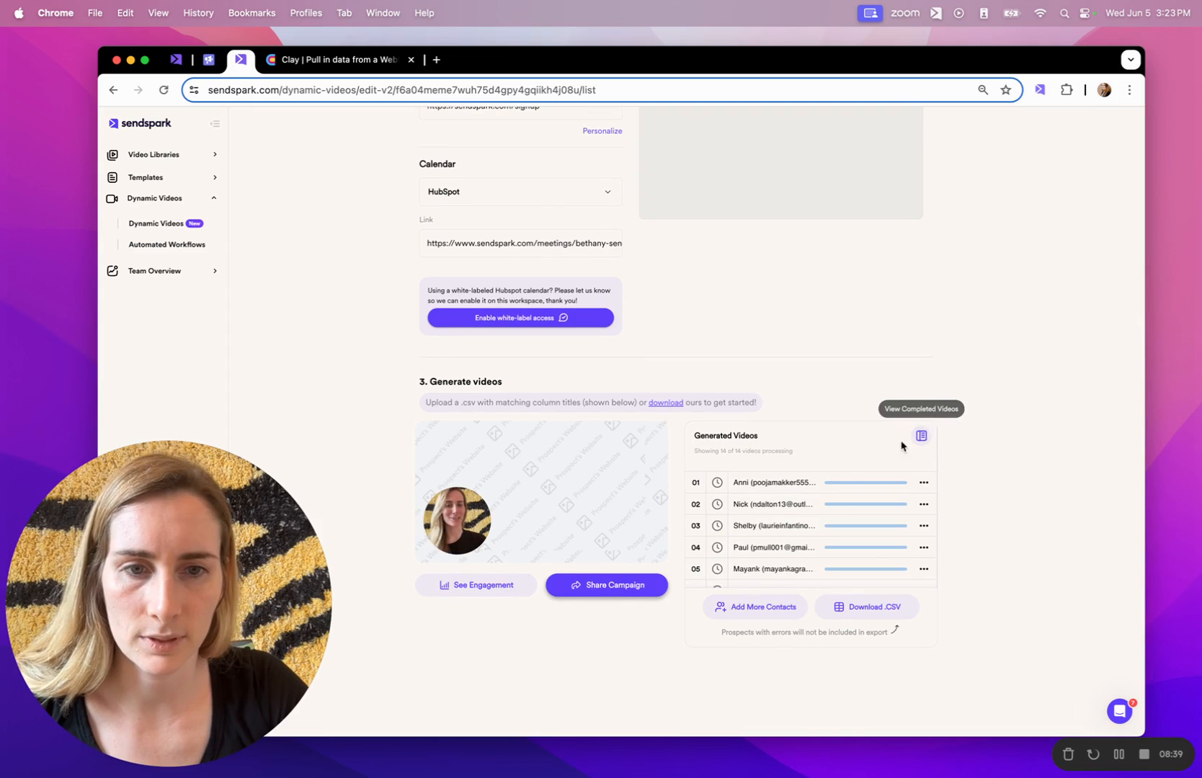
pyautogui.click(730, 605)
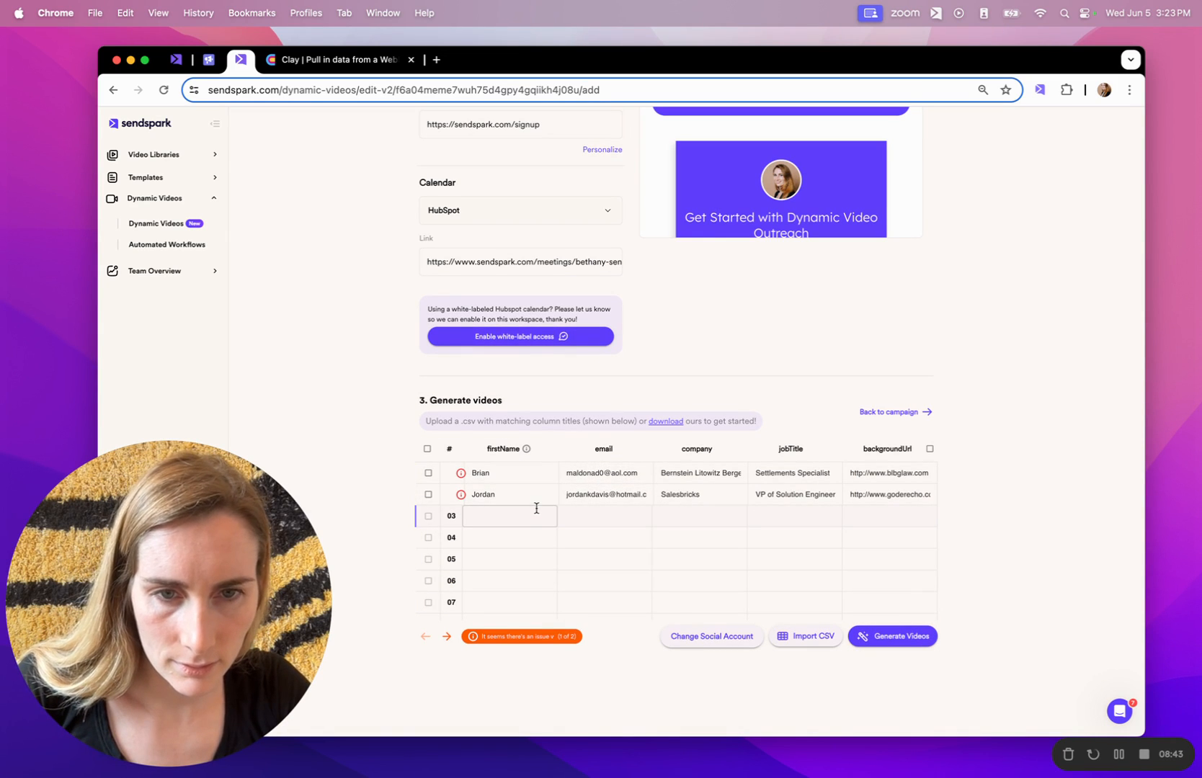
pyautogui.click(884, 638)
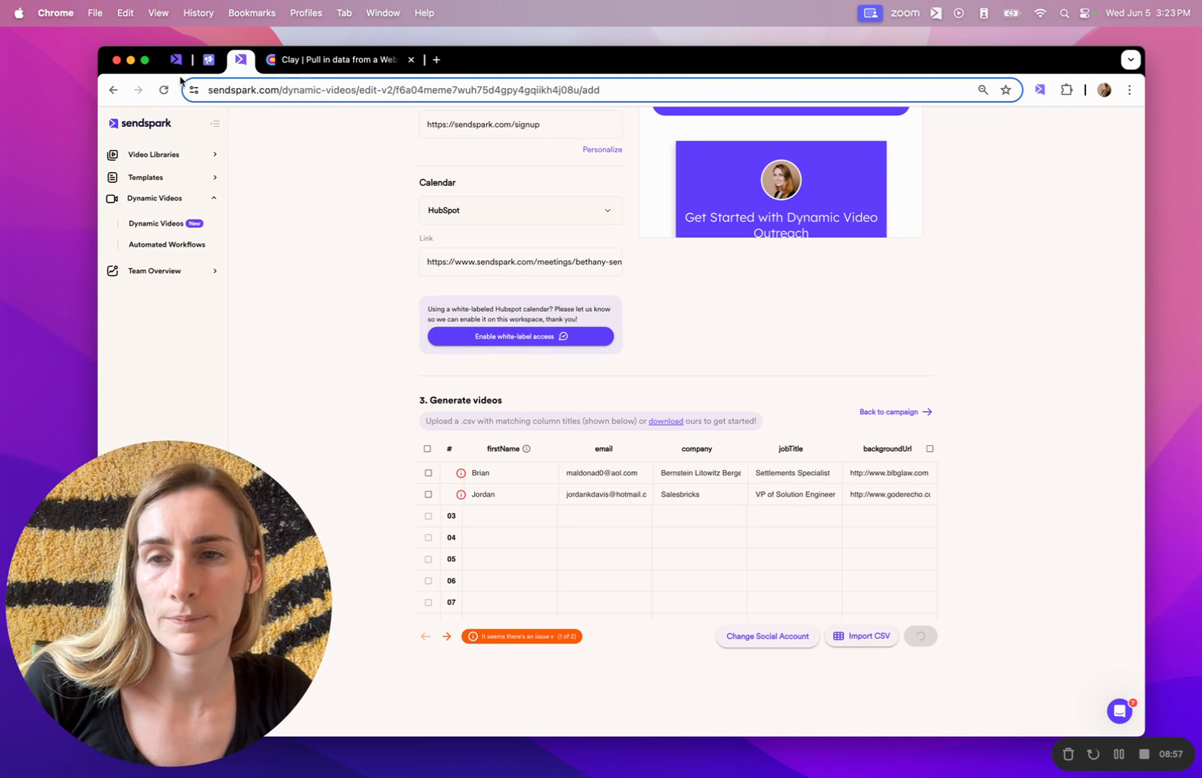
pyautogui.click(309, 61)
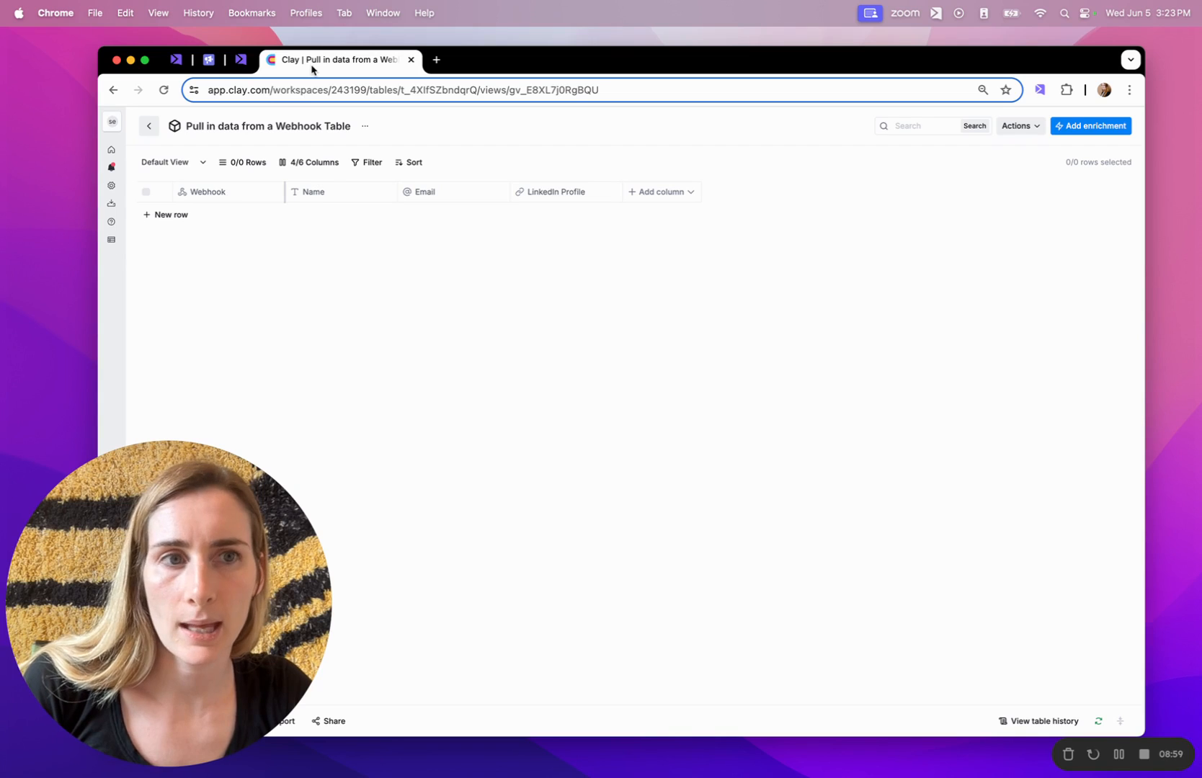
# Add the Smartlead.ai Add Lead to Campaign enrichment to the Clay table.
pyautogui.click(1079, 128)
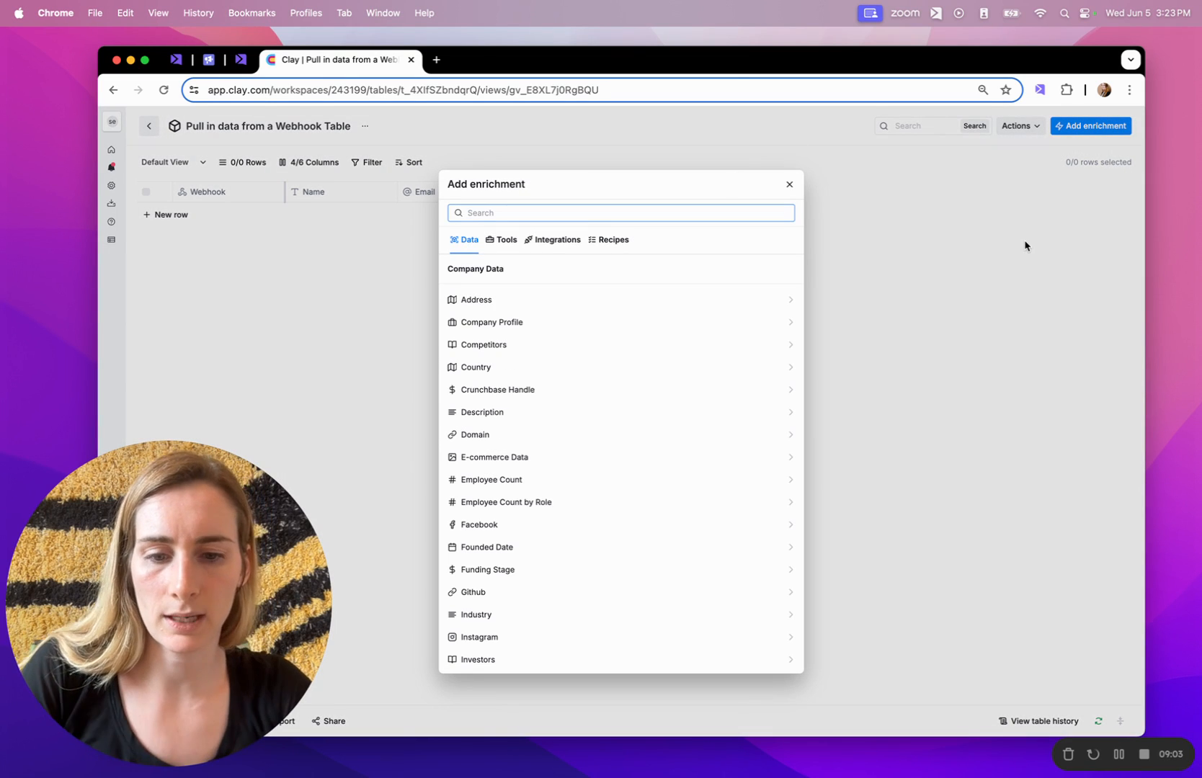
pyautogui.write('smar')
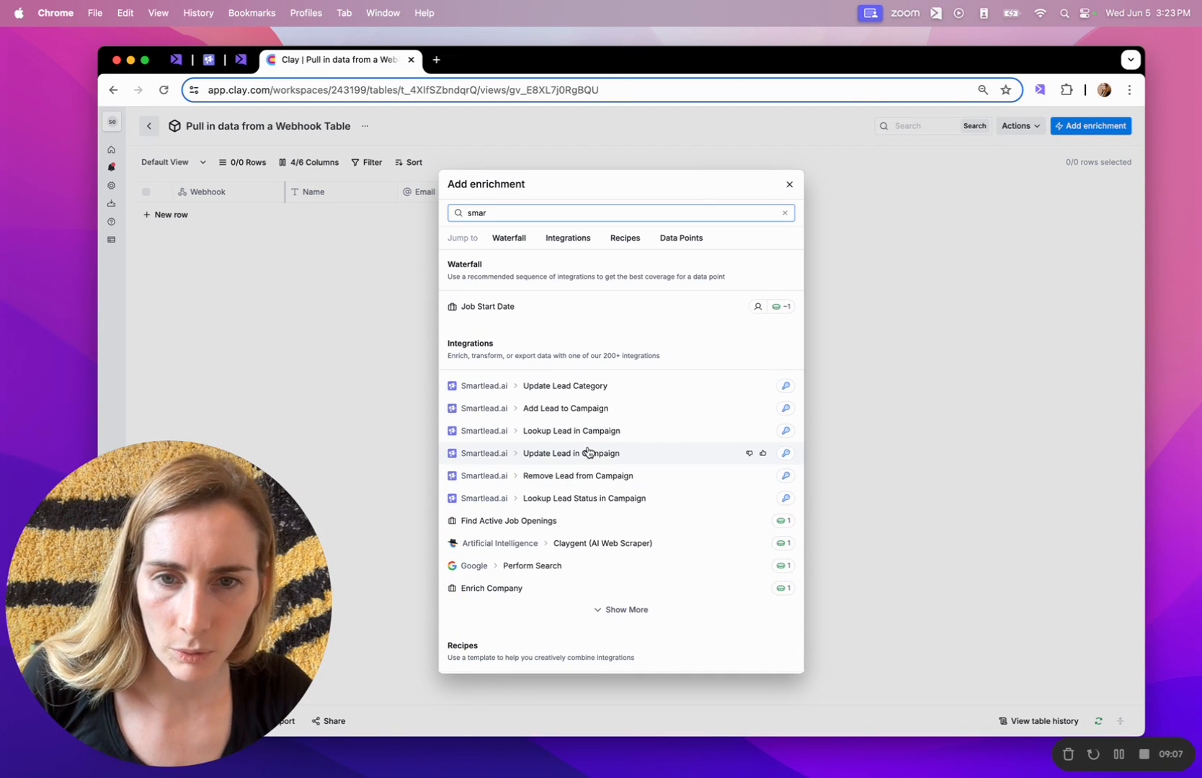
pyautogui.click(566, 408)
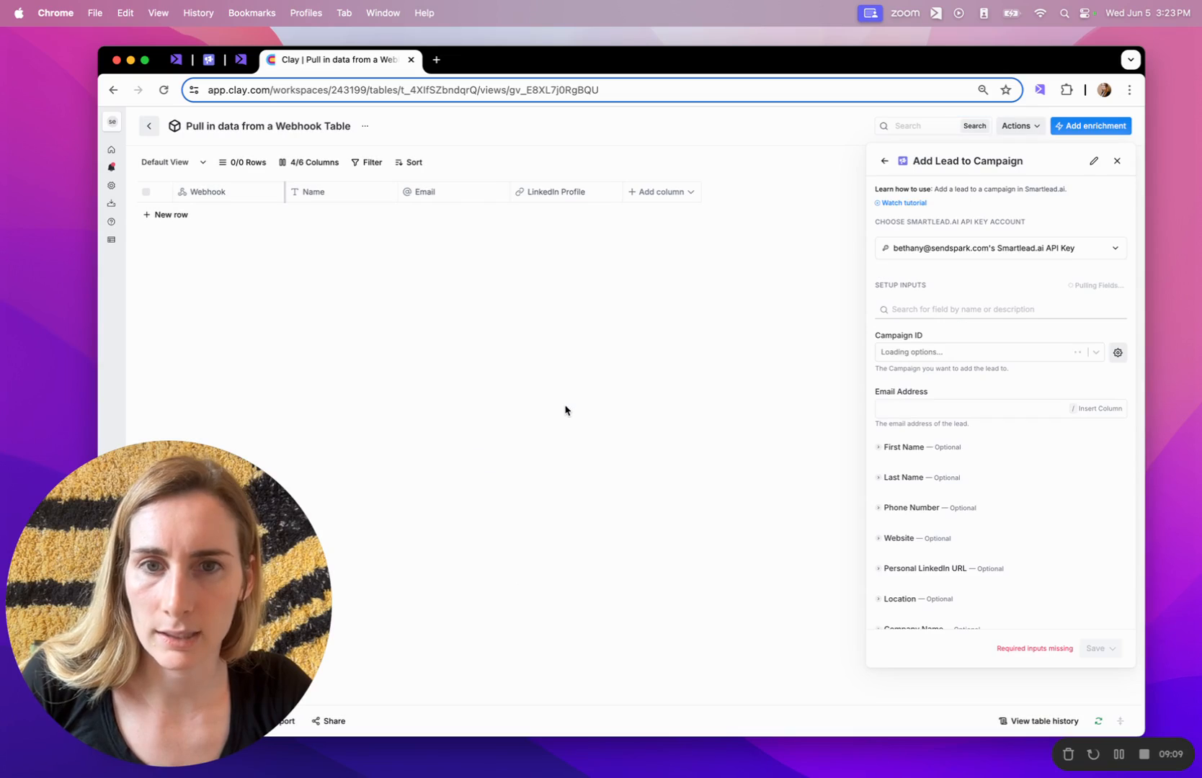
pyautogui.scroll(-1, 991, 296)
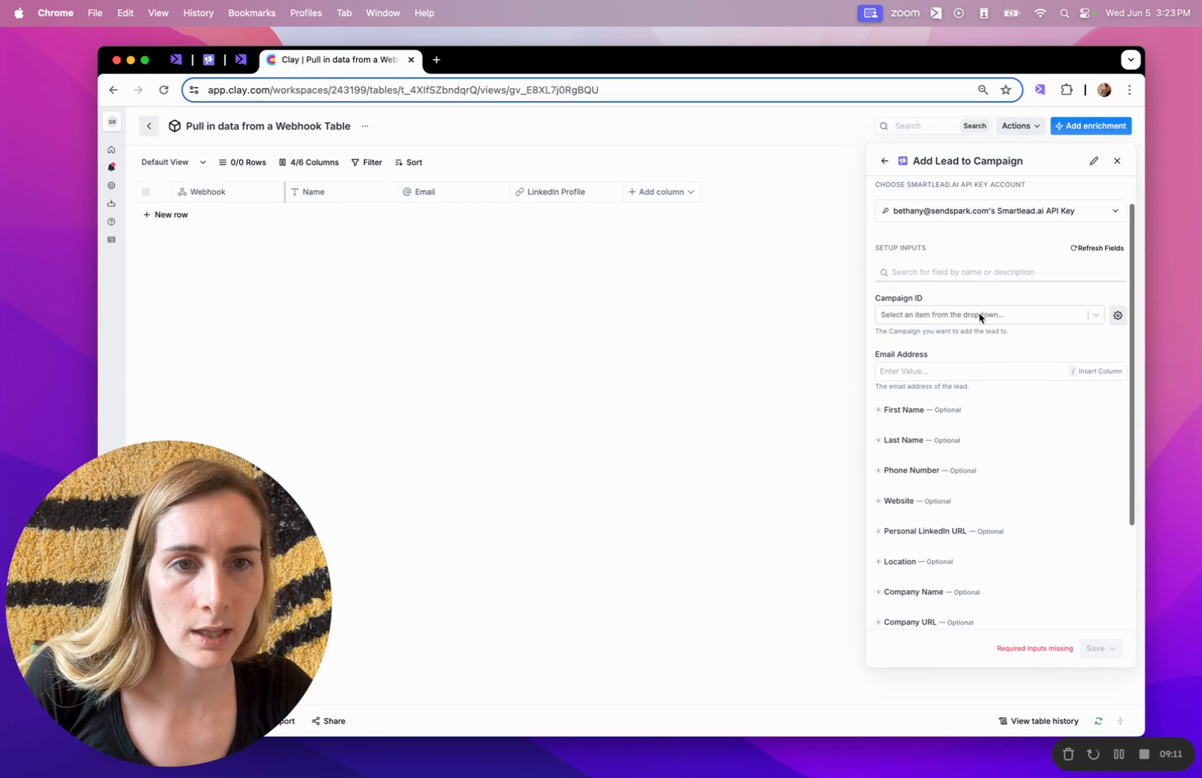
pyautogui.scroll(1, 984, 197)
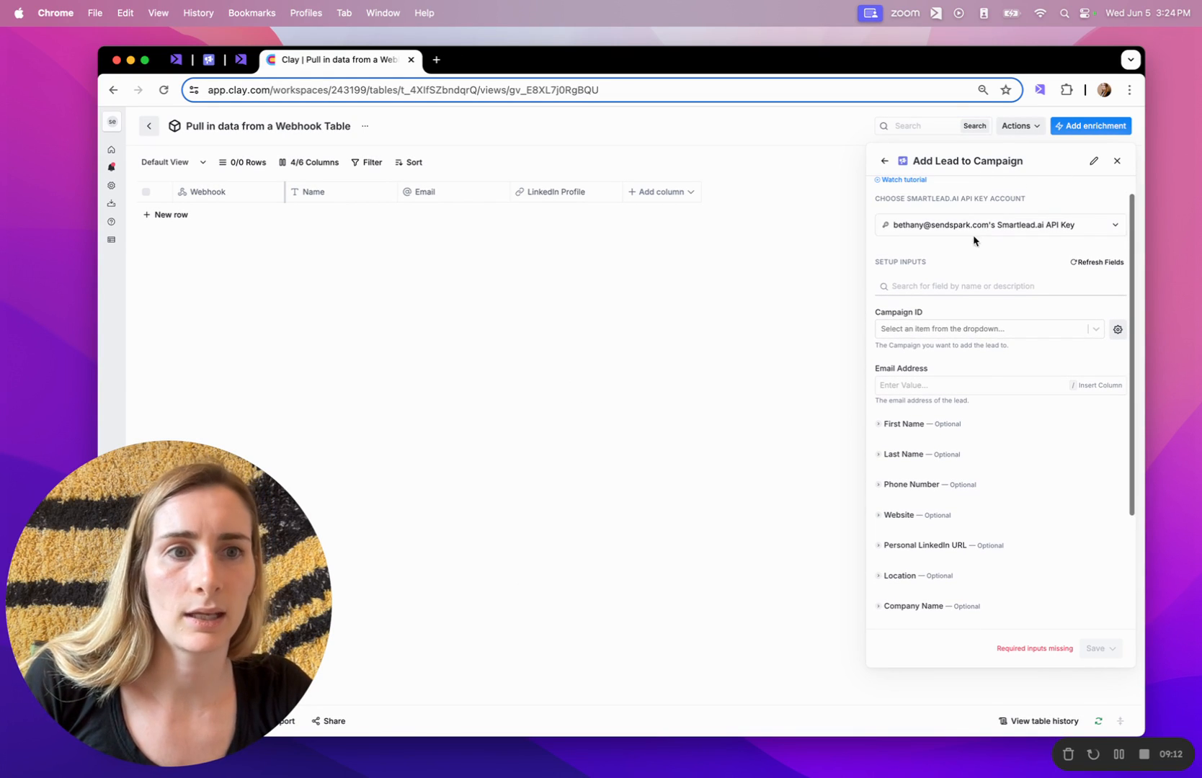
# Set the Campaign ID to RB2B Lead Outreach and leave the email address empty.
pyautogui.click(957, 330)
pyautogui.click(958, 353)
pyautogui.click(935, 382)
pyautogui.write('/')
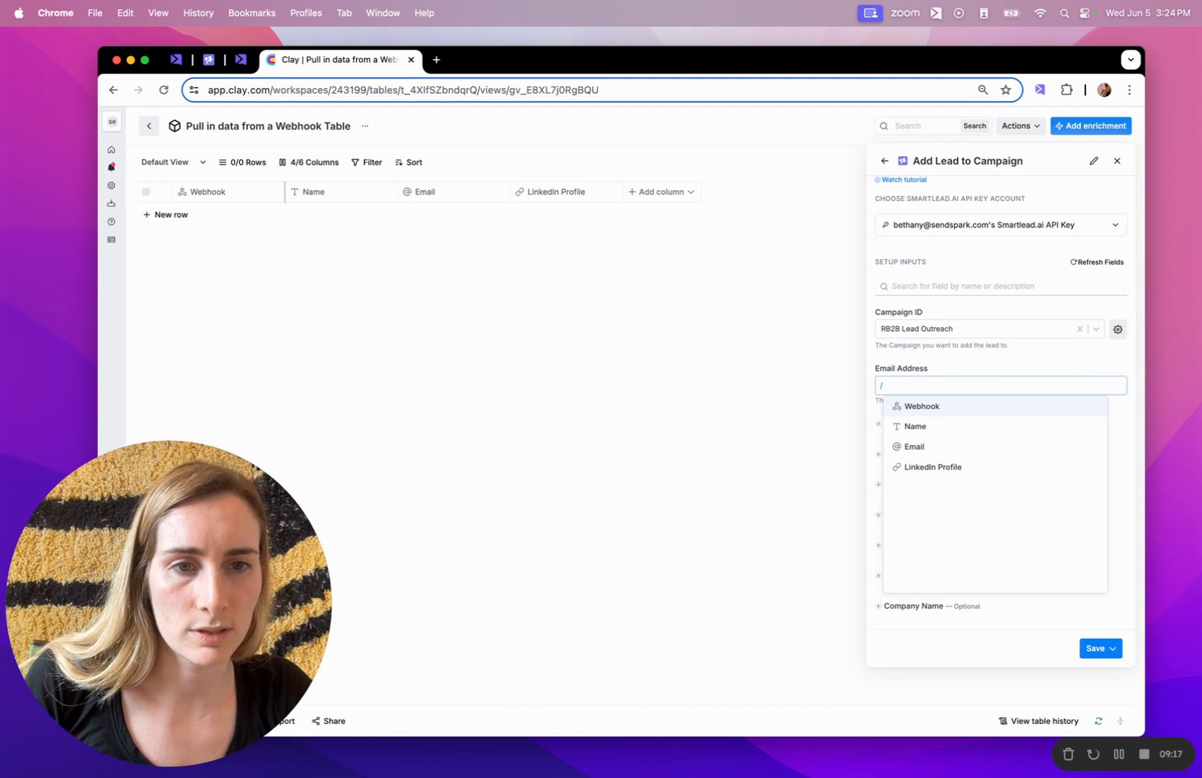
pyautogui.click(924, 408)
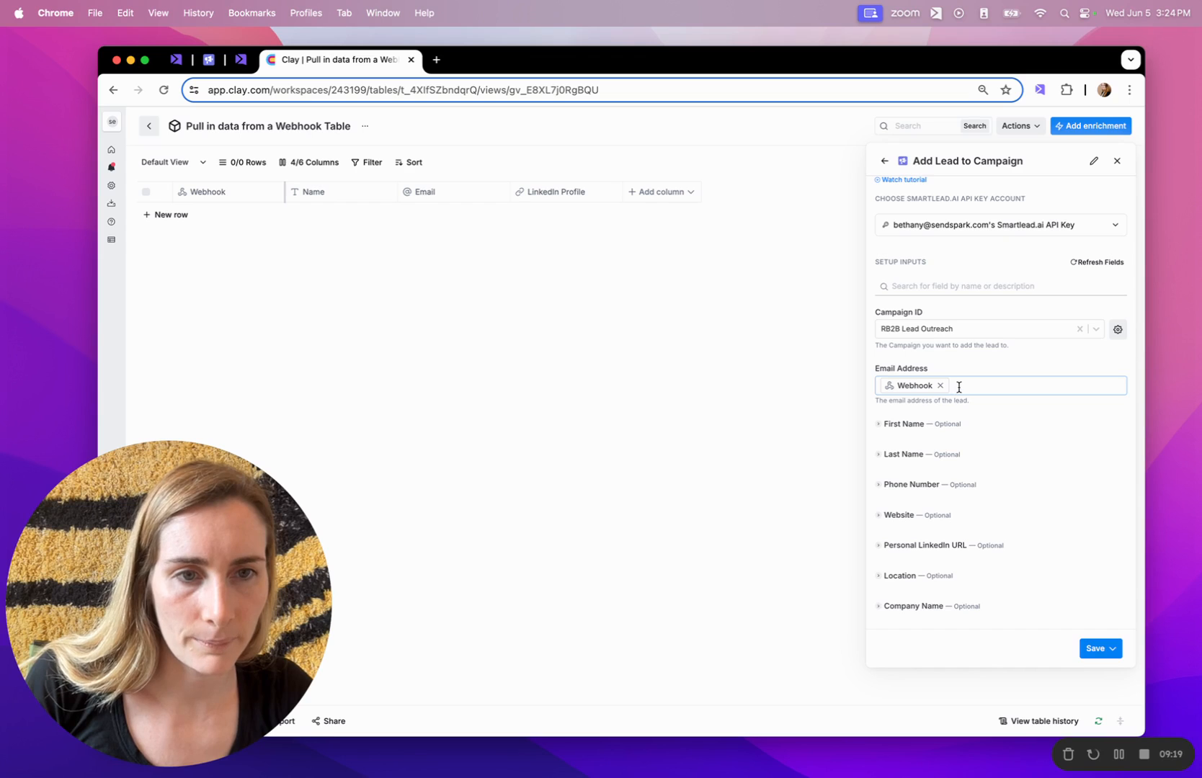
pyautogui.press('BackSpace')
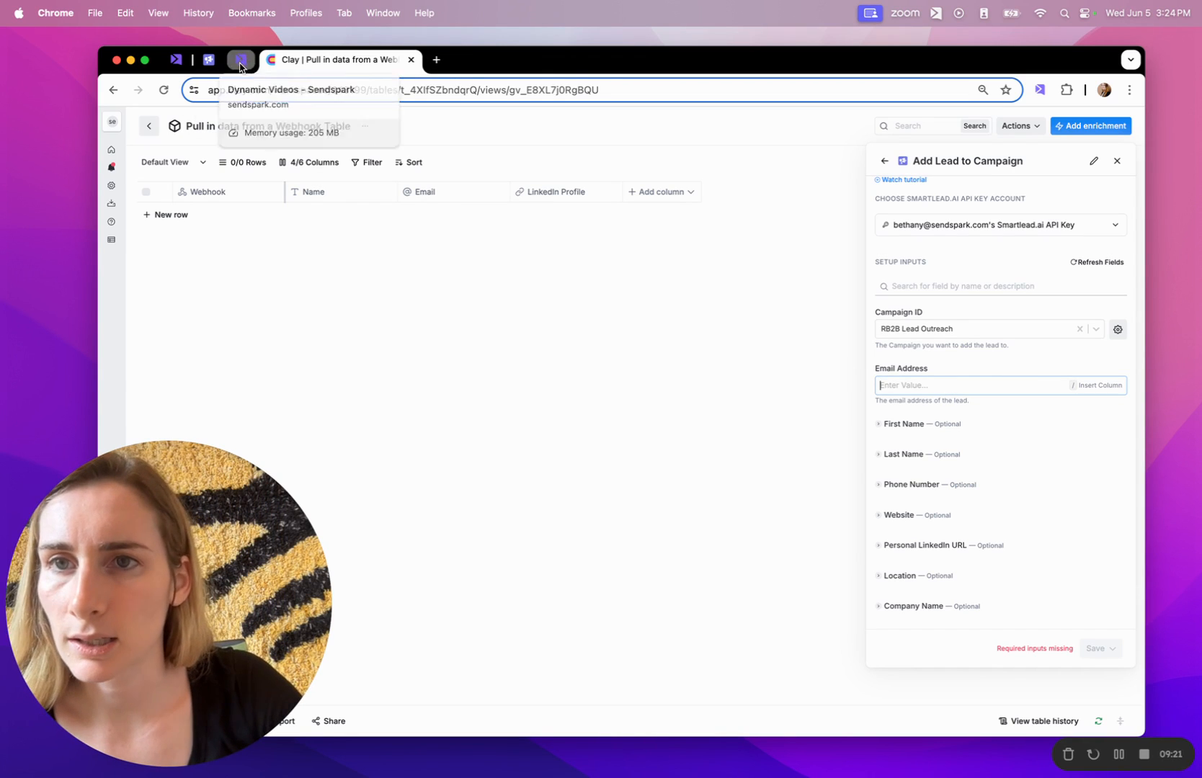
# Delete the two sample prospects from the Sendspark campaign's contact table.
pyautogui.click(240, 60)
pyautogui.press('Escape')
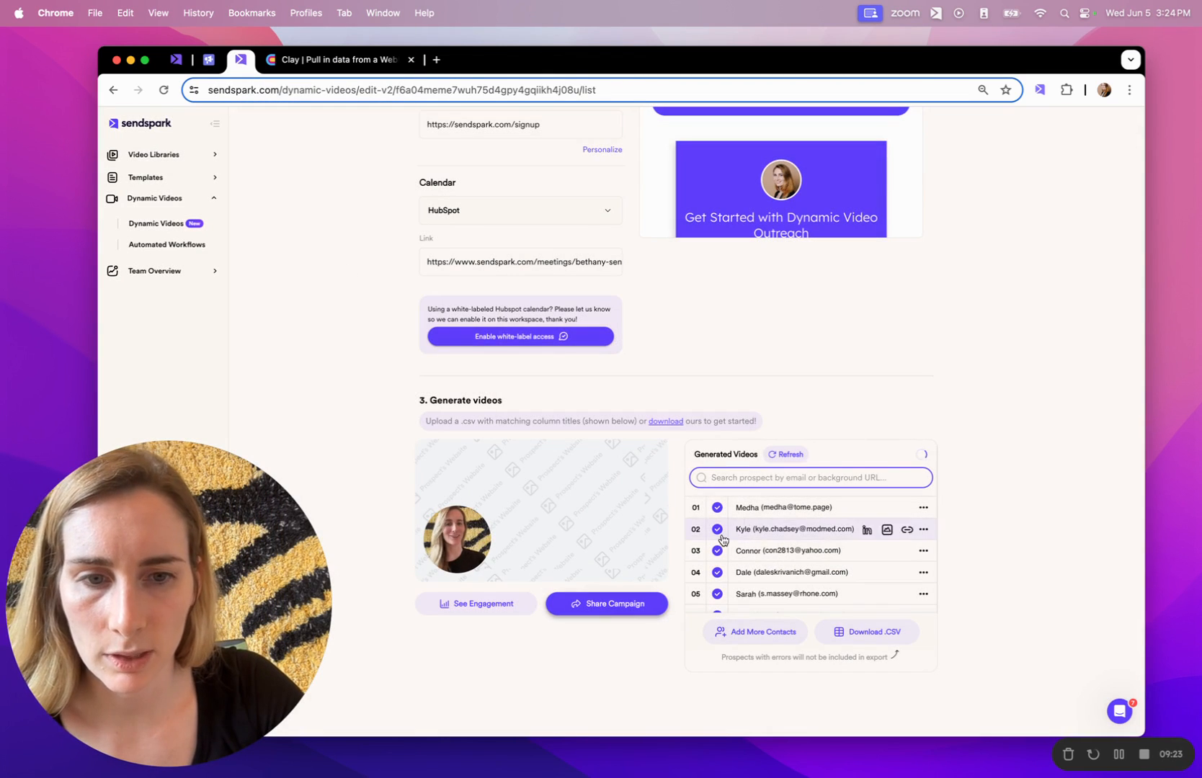
pyautogui.click(759, 633)
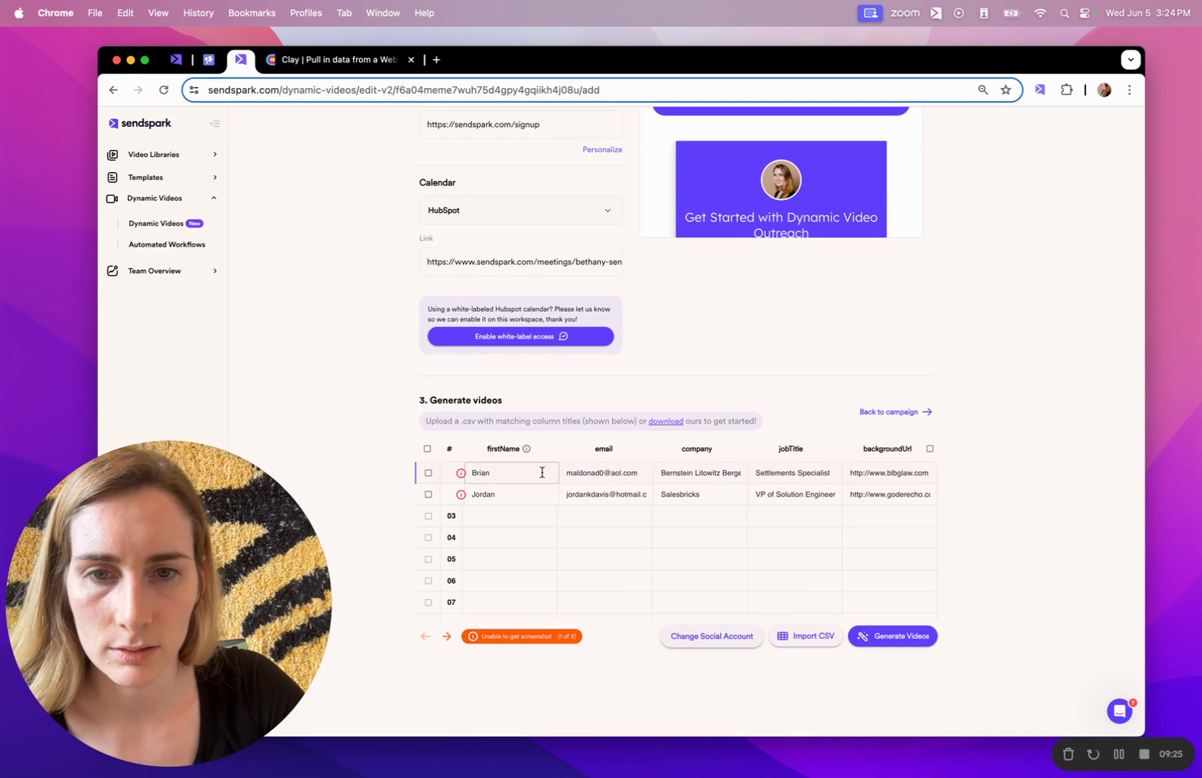
pyautogui.click(427, 450)
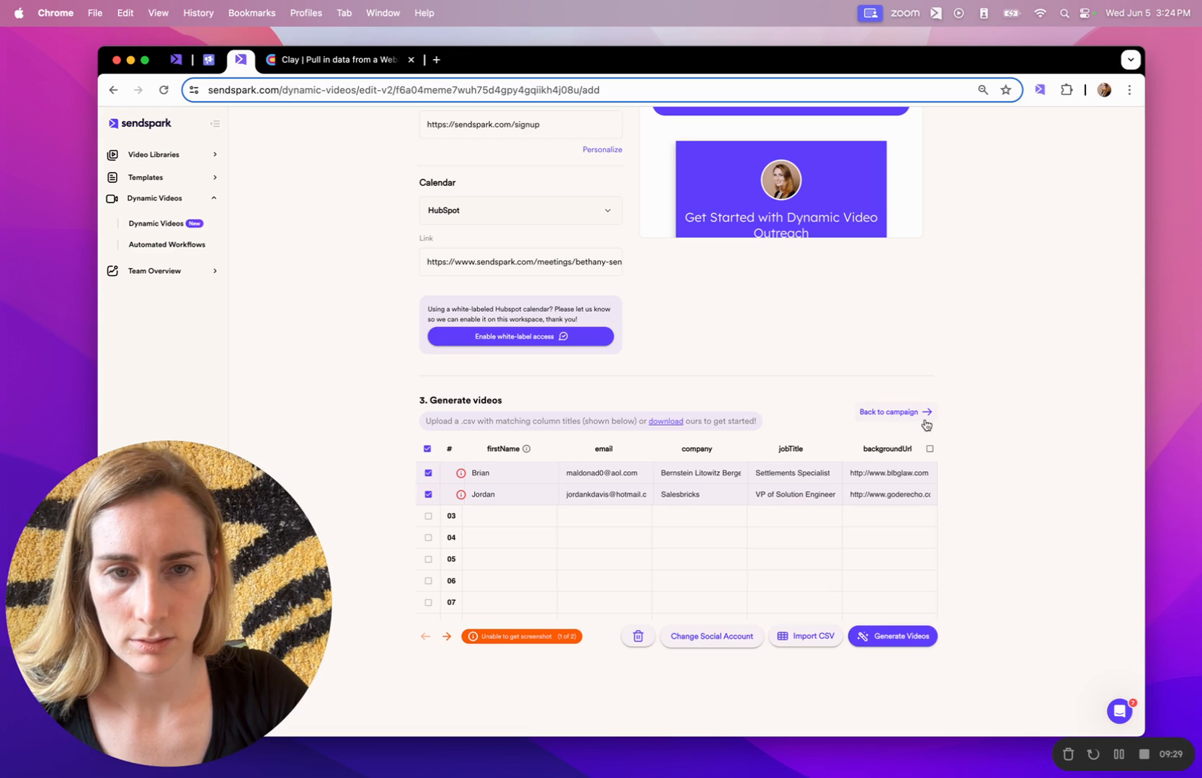
pyautogui.click(638, 635)
pyautogui.click(495, 474)
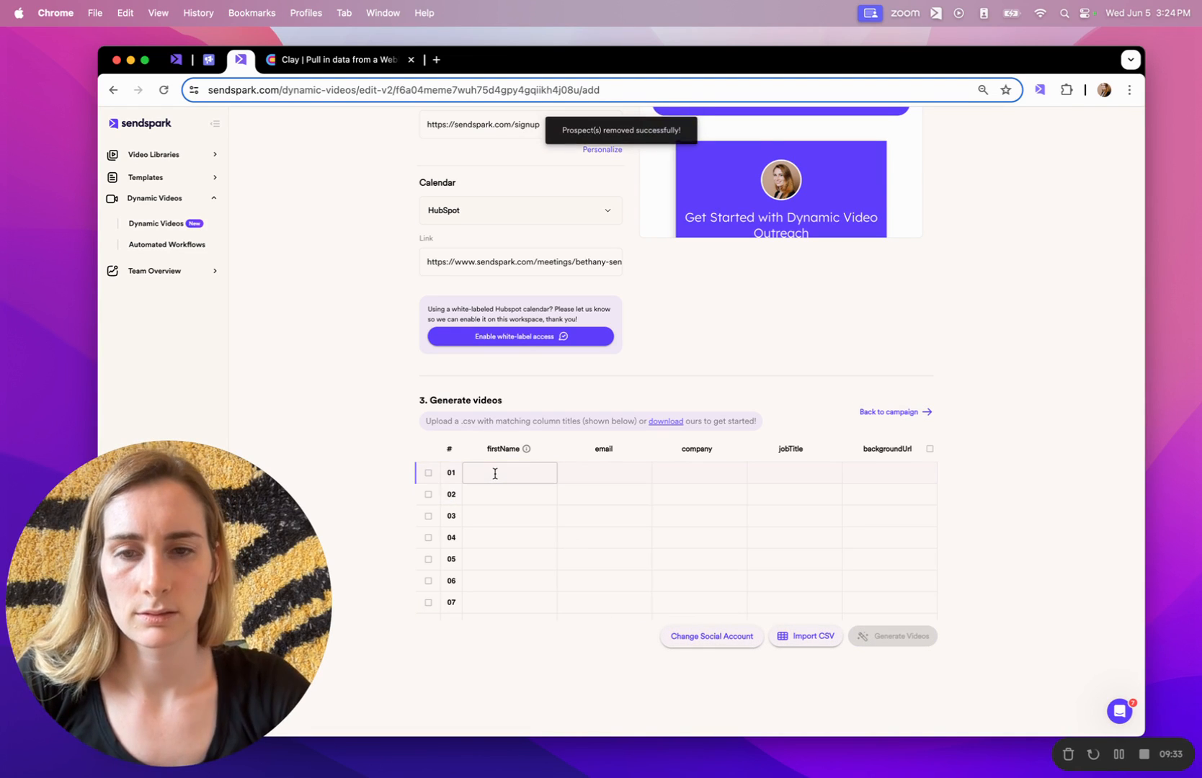
pyautogui.click(494, 473)
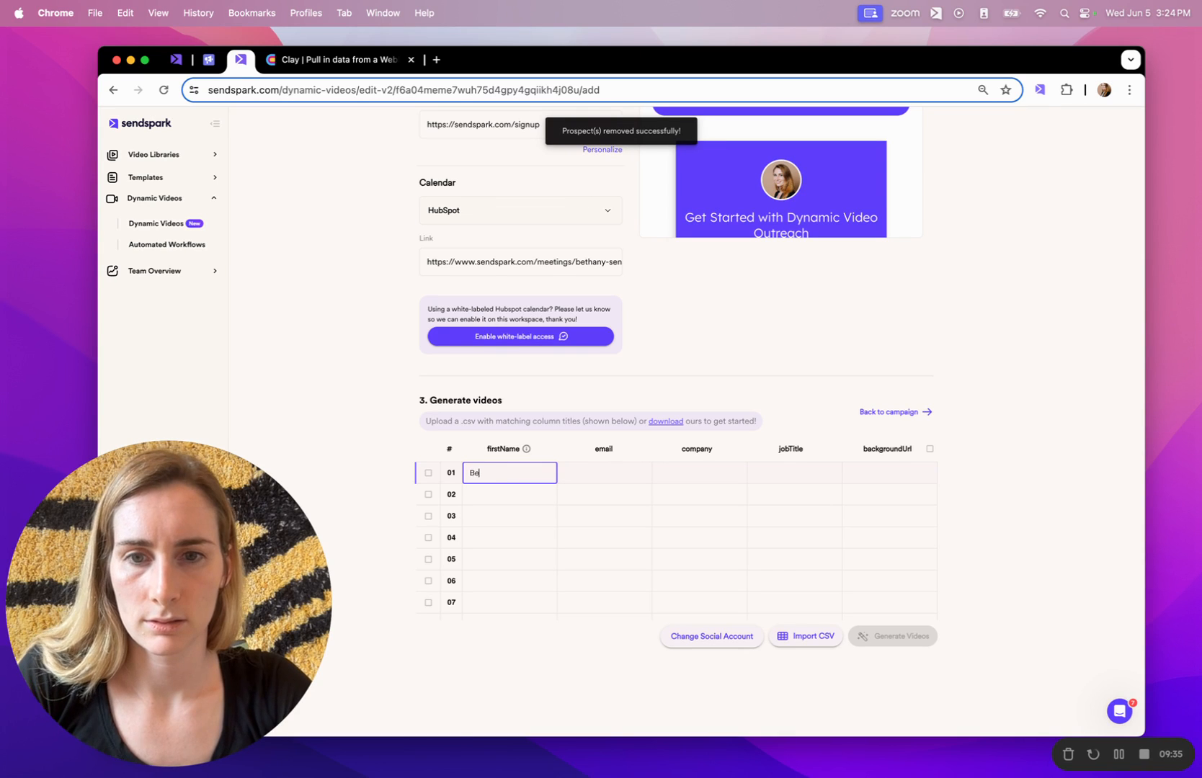
pyautogui.press('Tab')
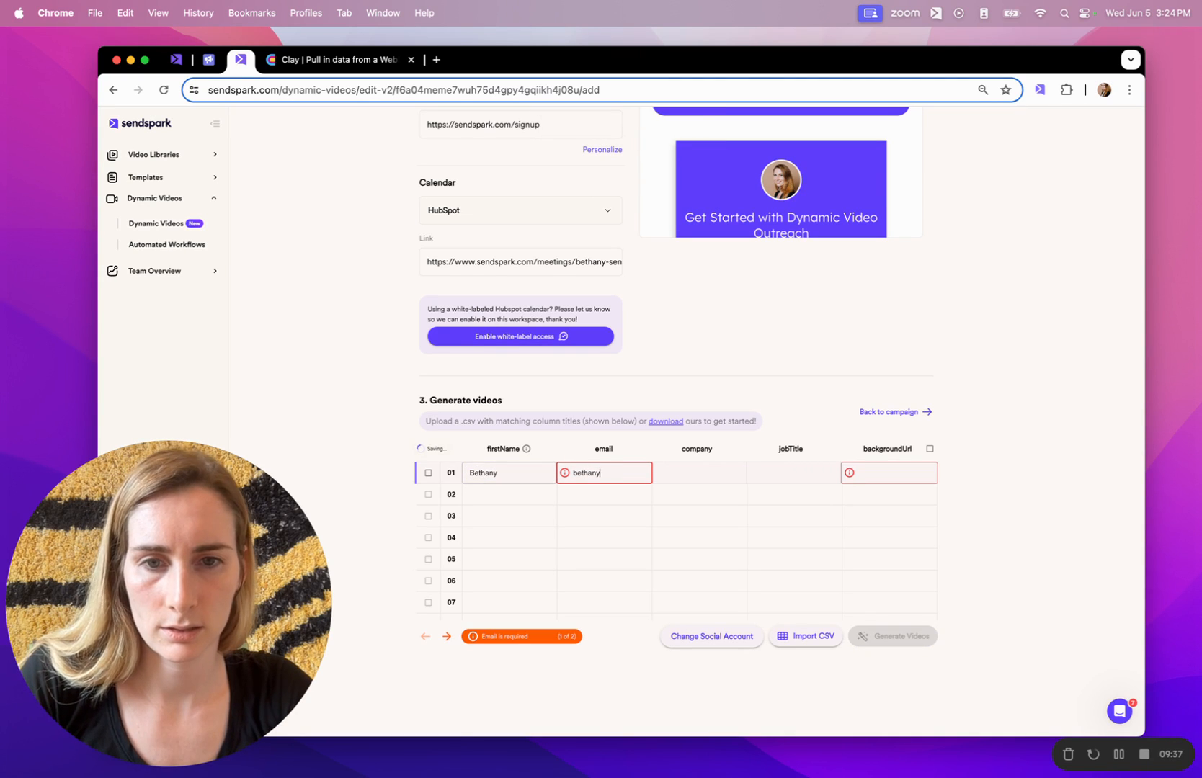
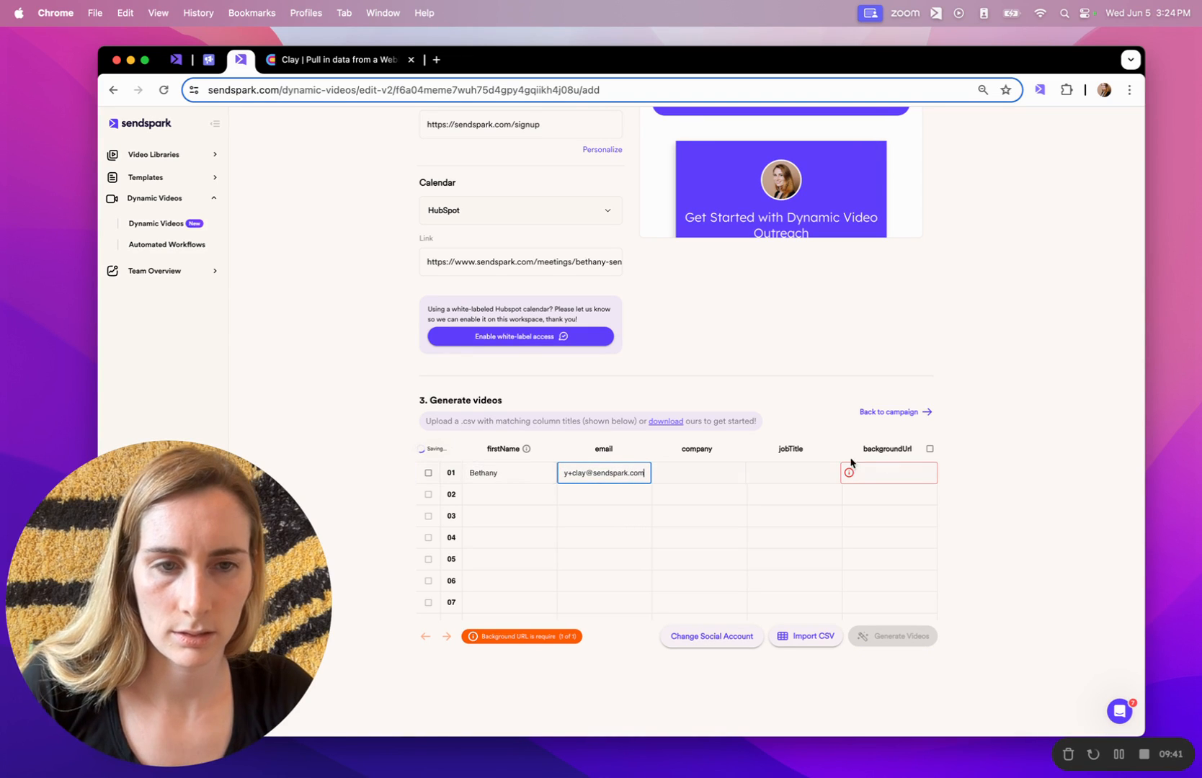
pyautogui.click(930, 449)
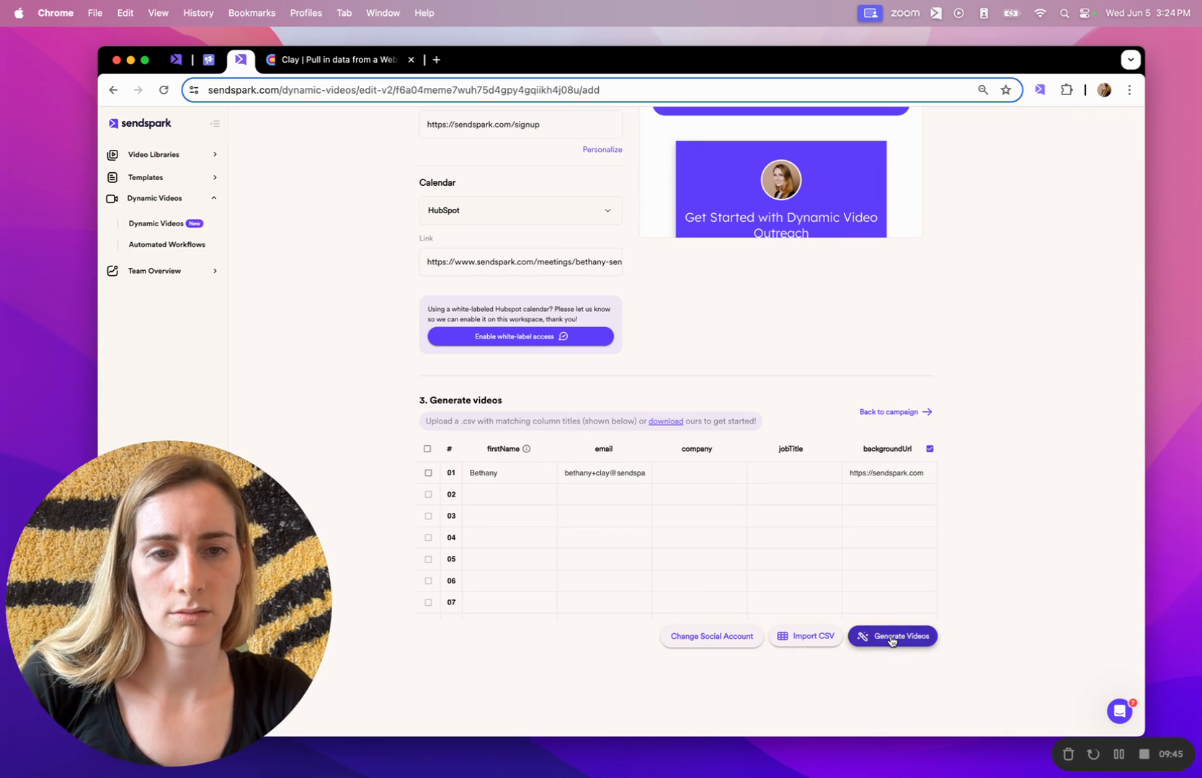
pyautogui.click(892, 637)
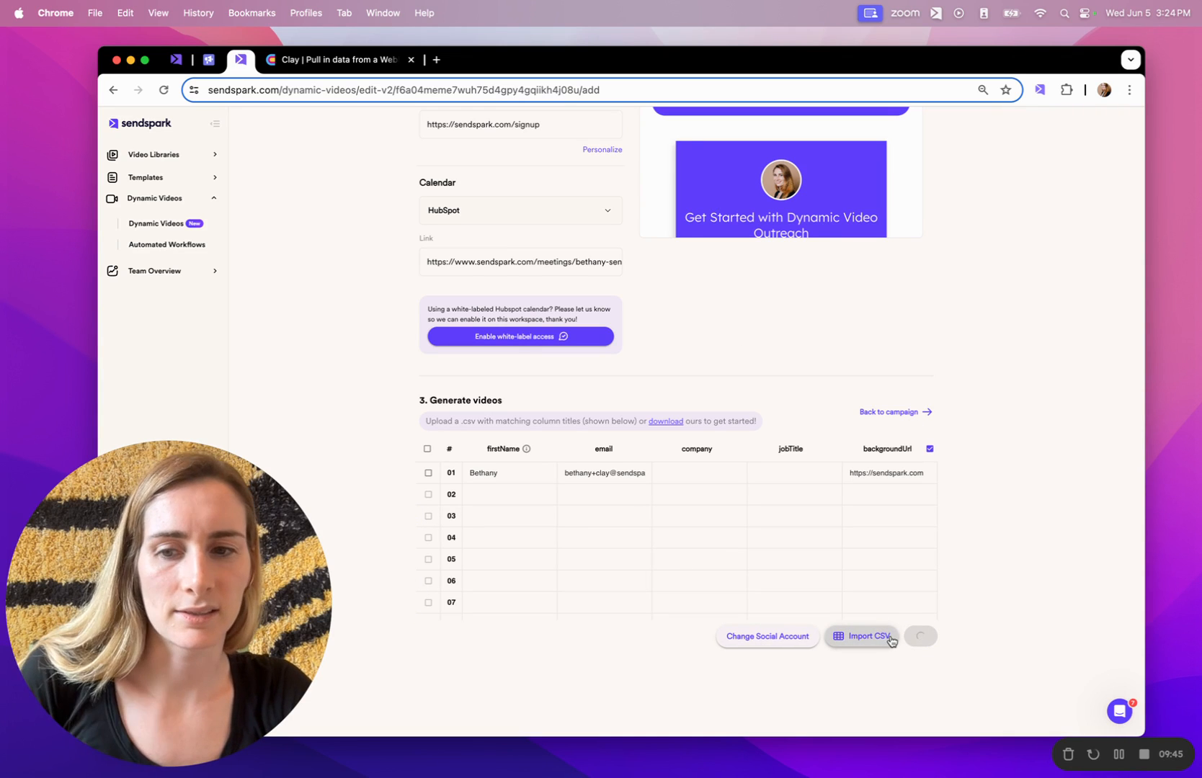
pyautogui.click(1116, 751)
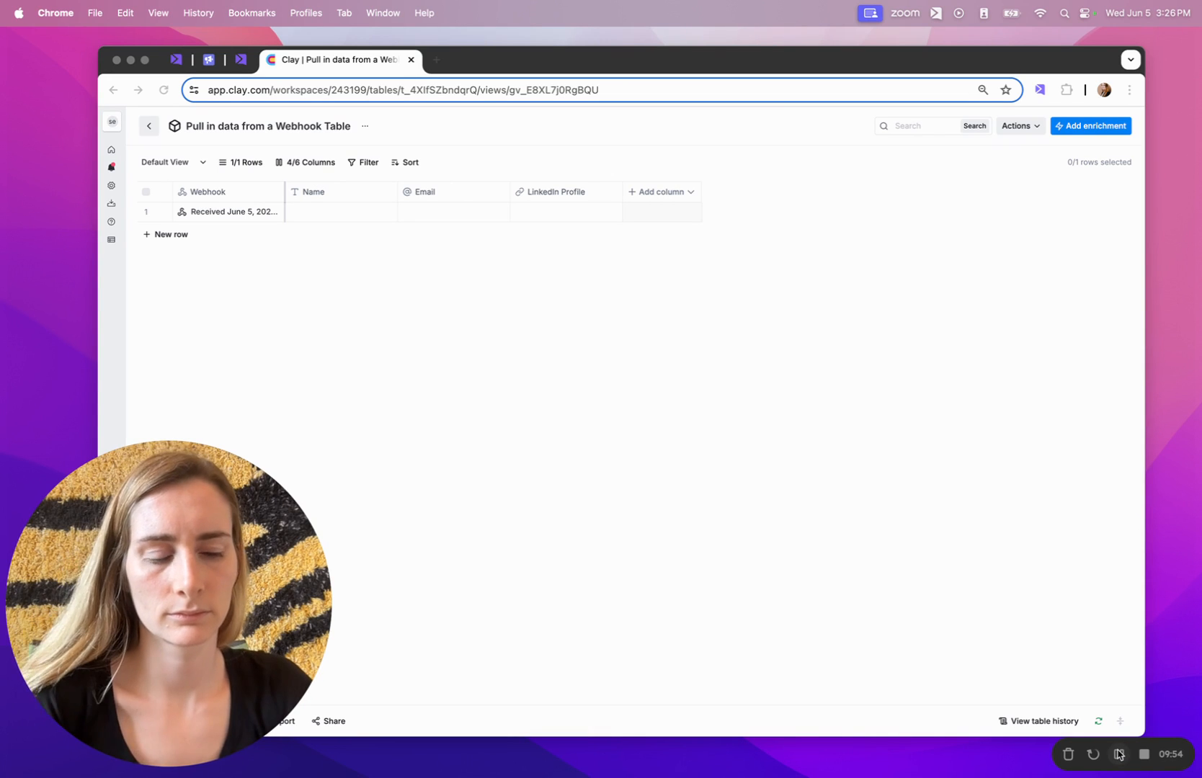
# Review the Sendspark data received in the webhook cell's details.
pyautogui.click(346, 287)
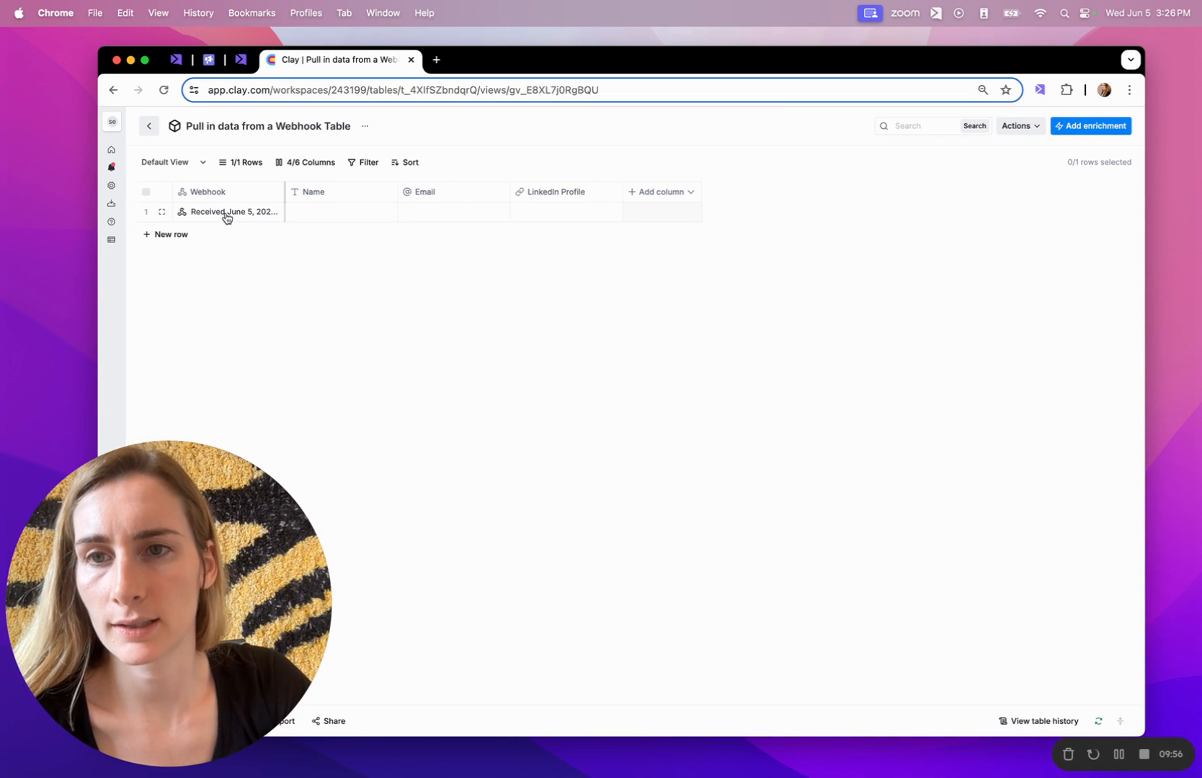
pyautogui.click(225, 214)
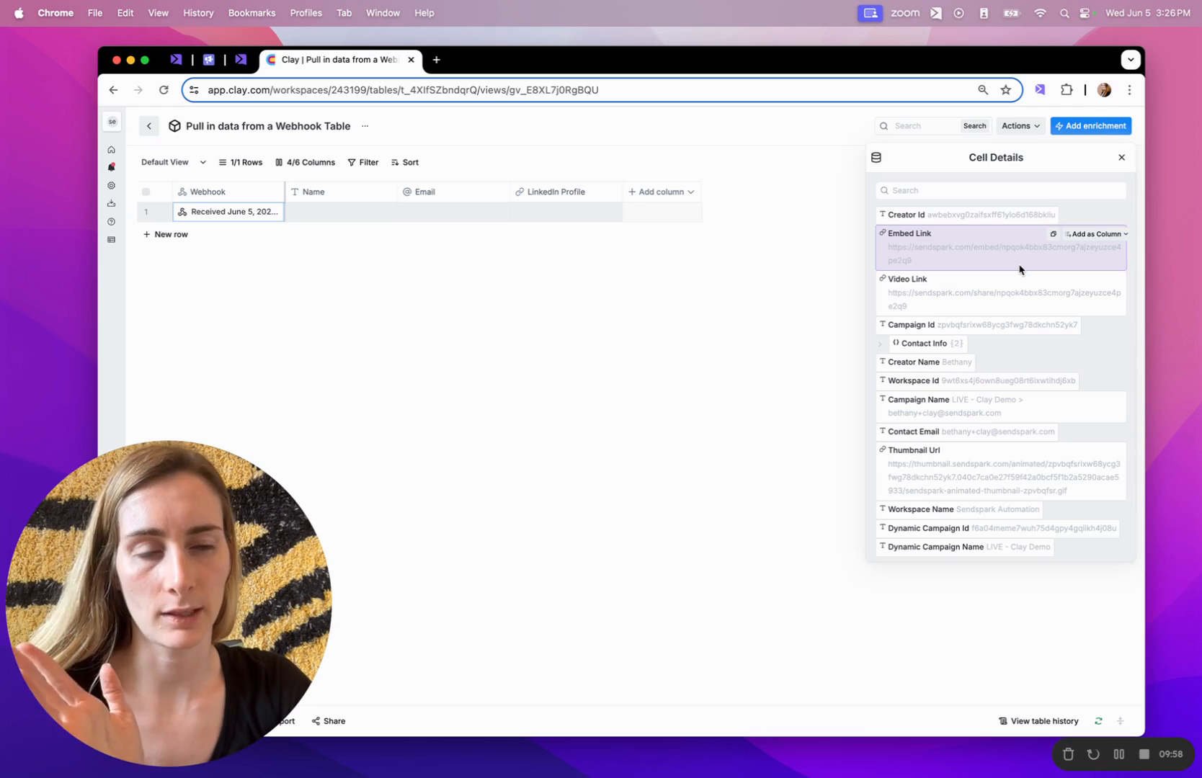
pyautogui.click(1121, 157)
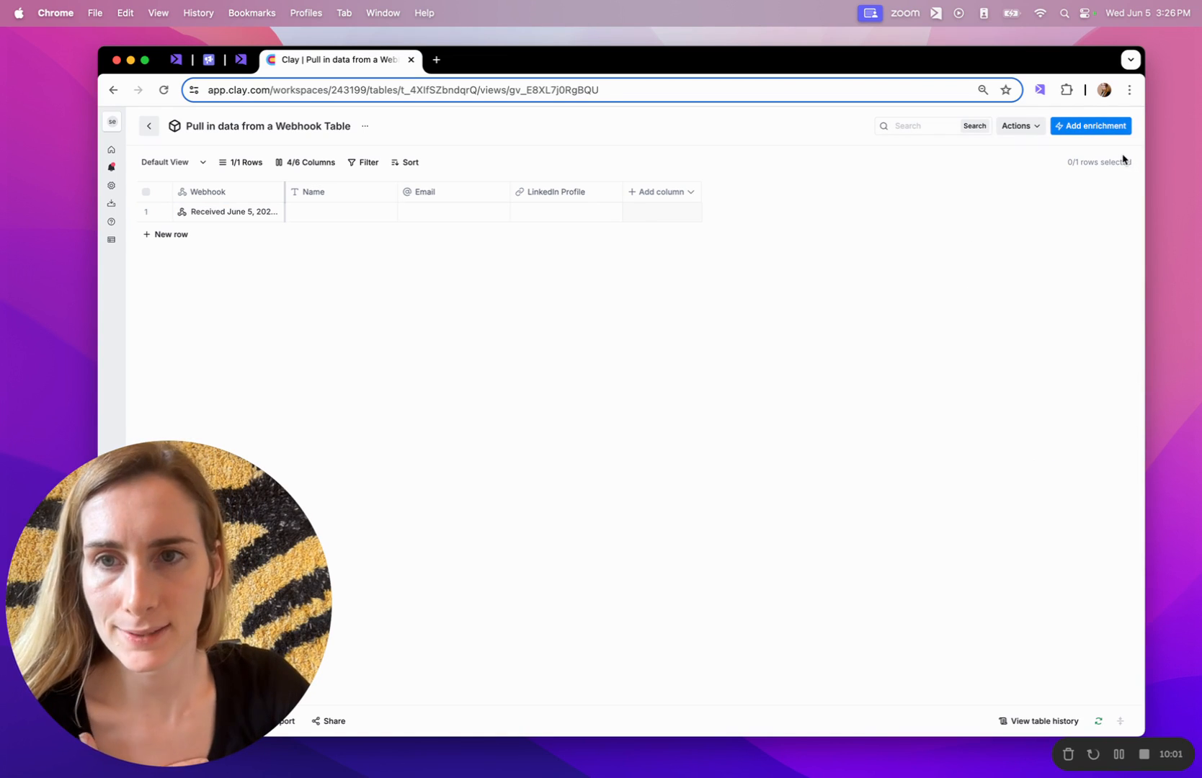
# Choose the Smartlead.ai Add Lead to Campaign enrichment for the webhook table.
pyautogui.click(1064, 127)
pyautogui.write('smartleasd')
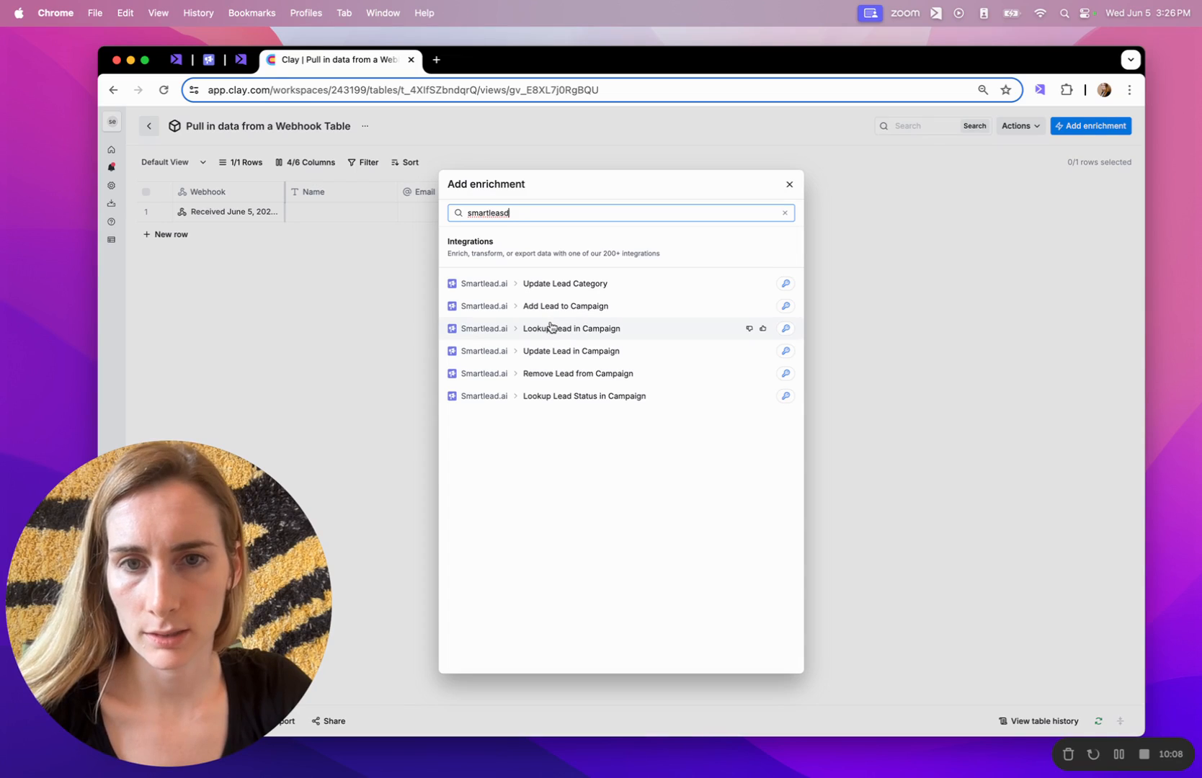
pyautogui.click(545, 307)
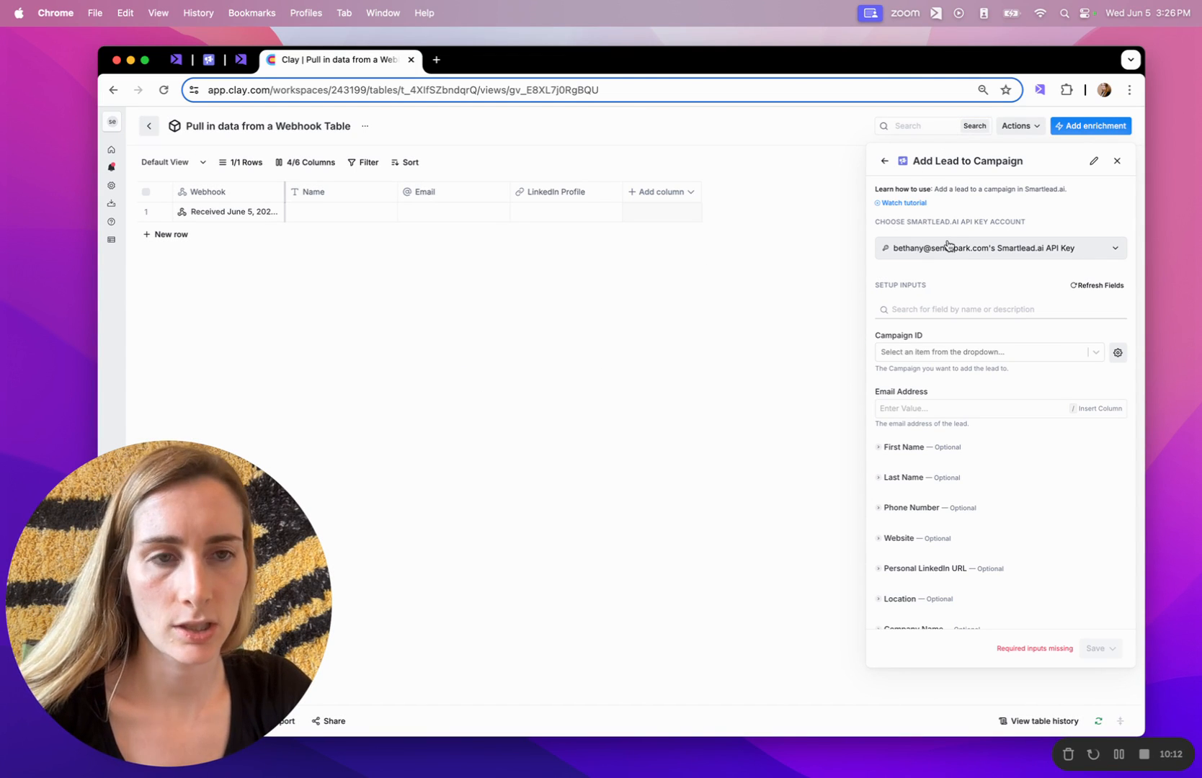
# Target the RB2B Lead Outreach campaign and map the lead email to contactEmail.
pyautogui.scroll(-1, 948, 245)
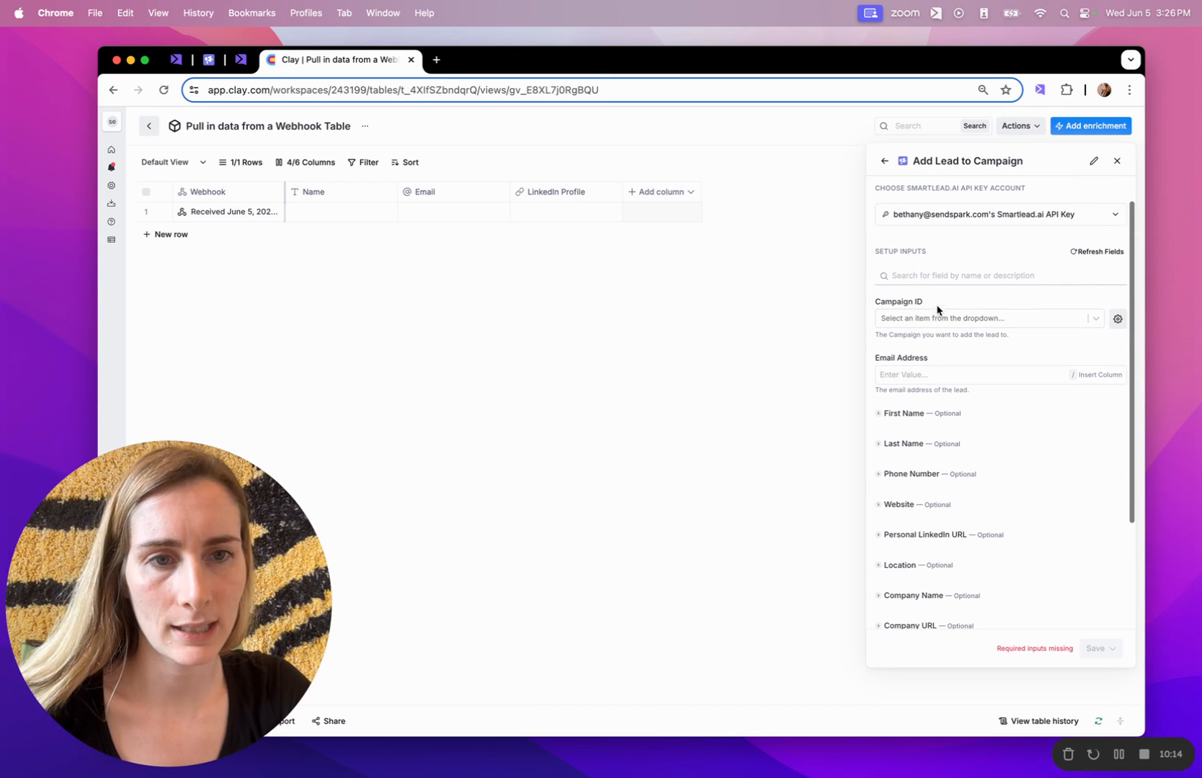
pyautogui.click(933, 318)
pyautogui.click(934, 343)
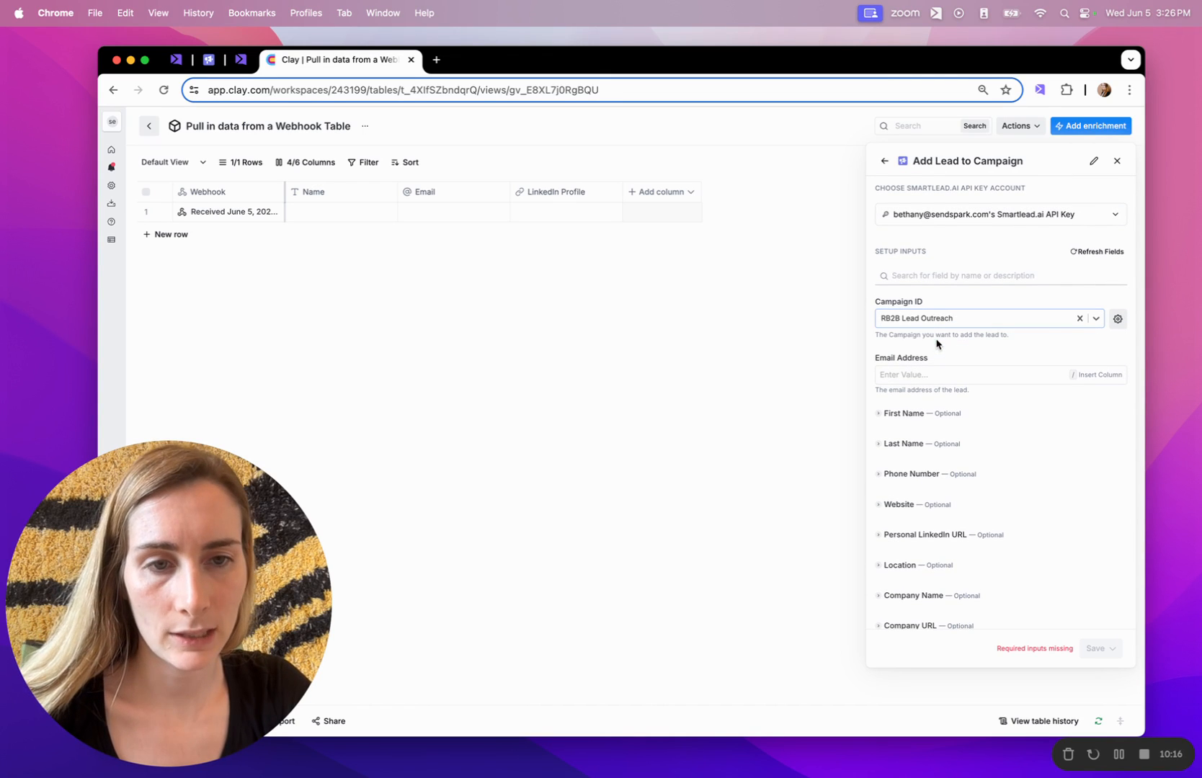
pyautogui.click(914, 371)
pyautogui.write('/em')
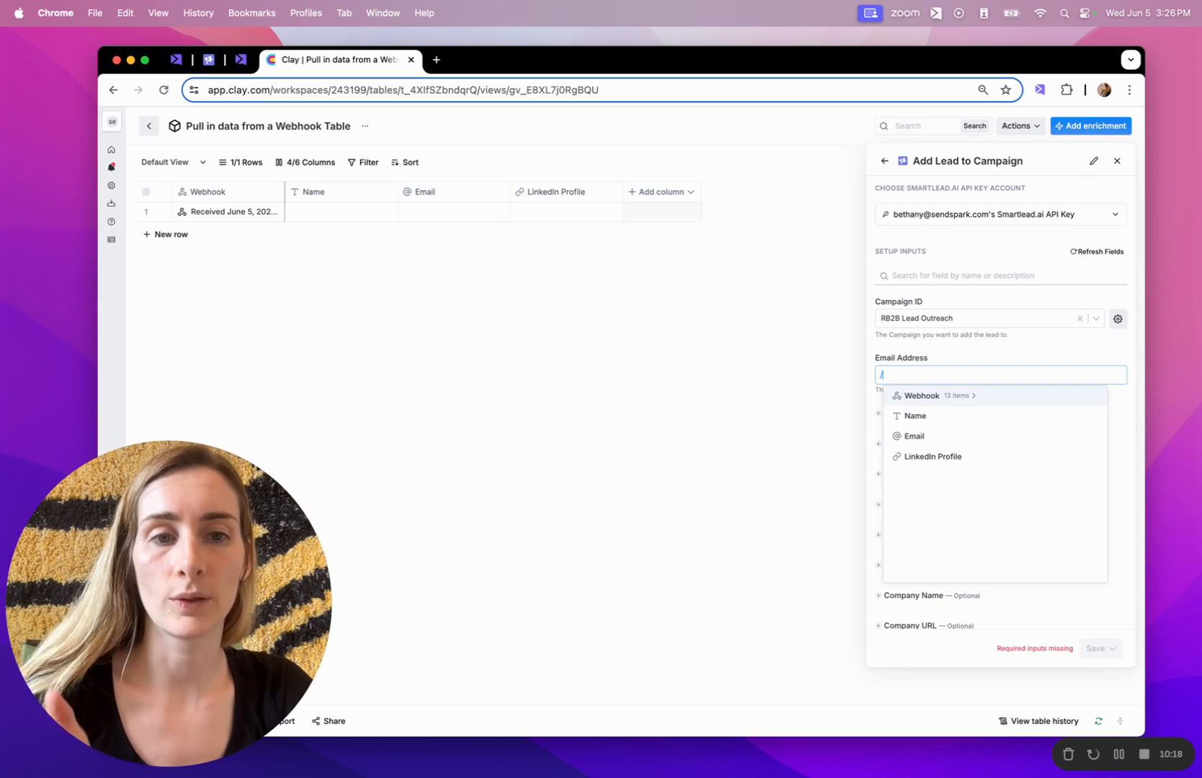
pyautogui.click(941, 398)
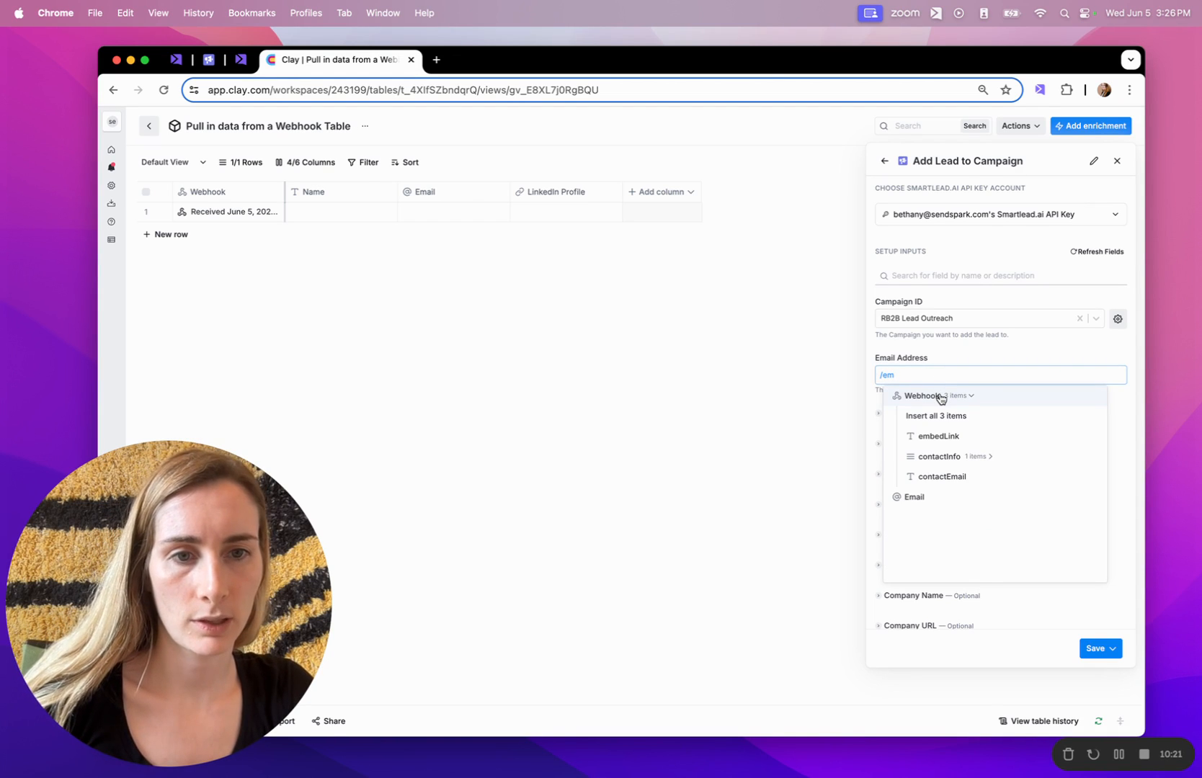
pyautogui.click(952, 474)
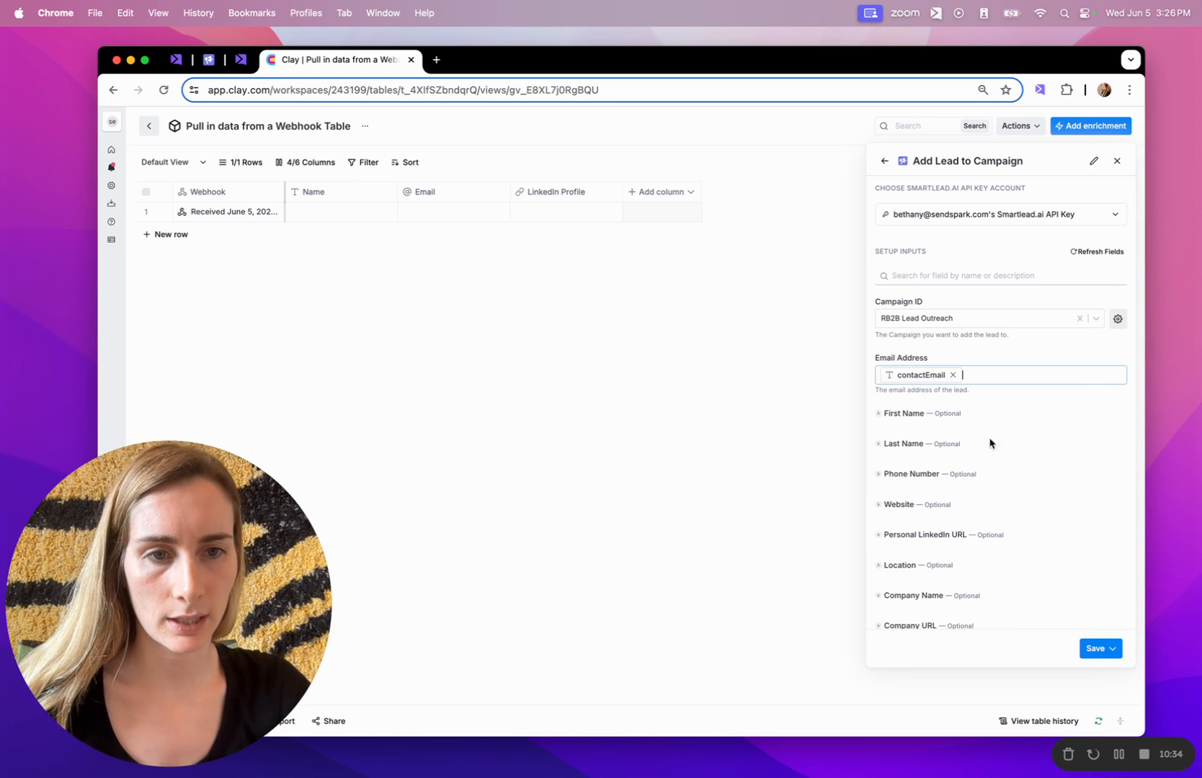
# Map First Name to contactInfo's contactFirstName, then save and run the column.
pyautogui.scroll(-3, 916, 509)
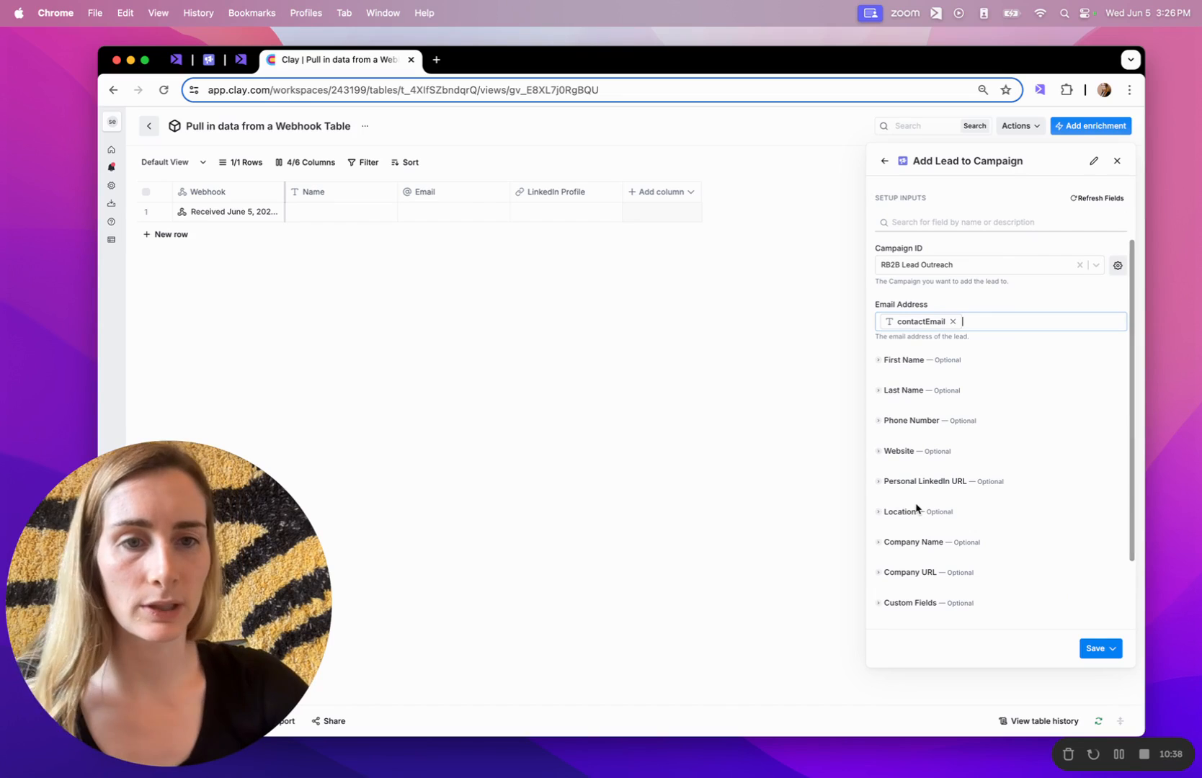
pyautogui.click(948, 370)
pyautogui.click(923, 360)
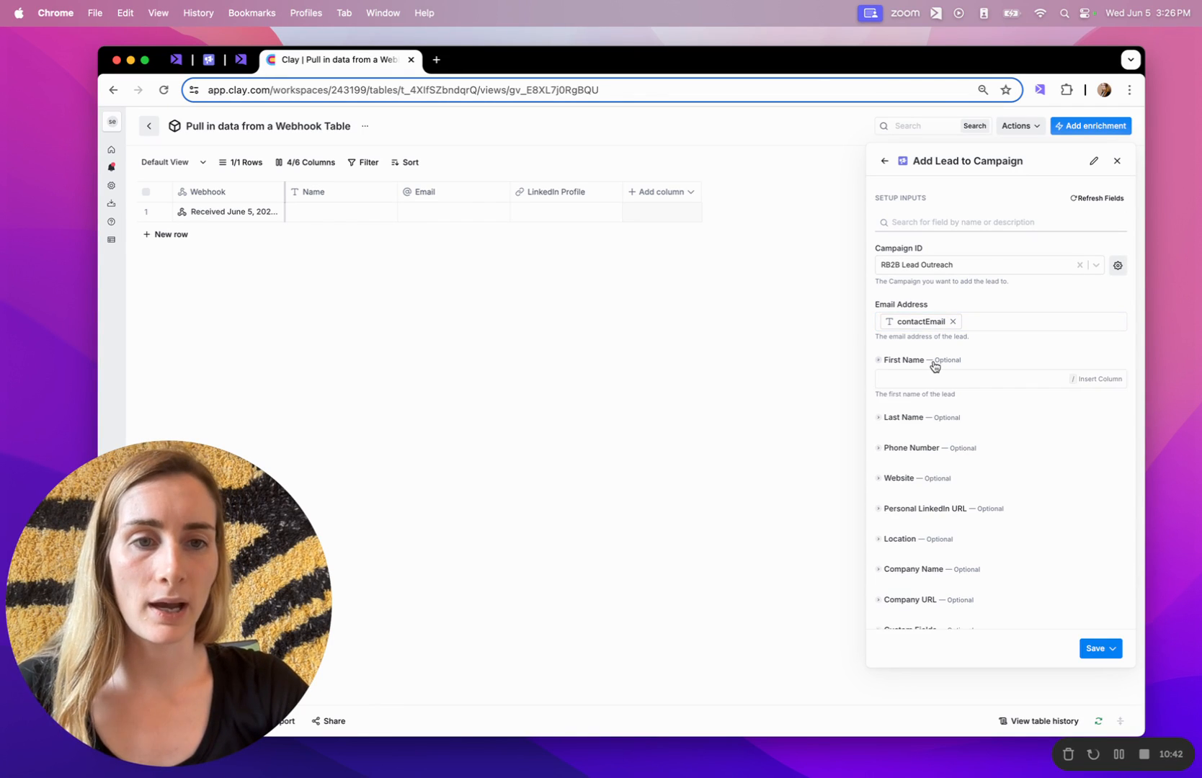
pyautogui.click(922, 378)
pyautogui.write('first')
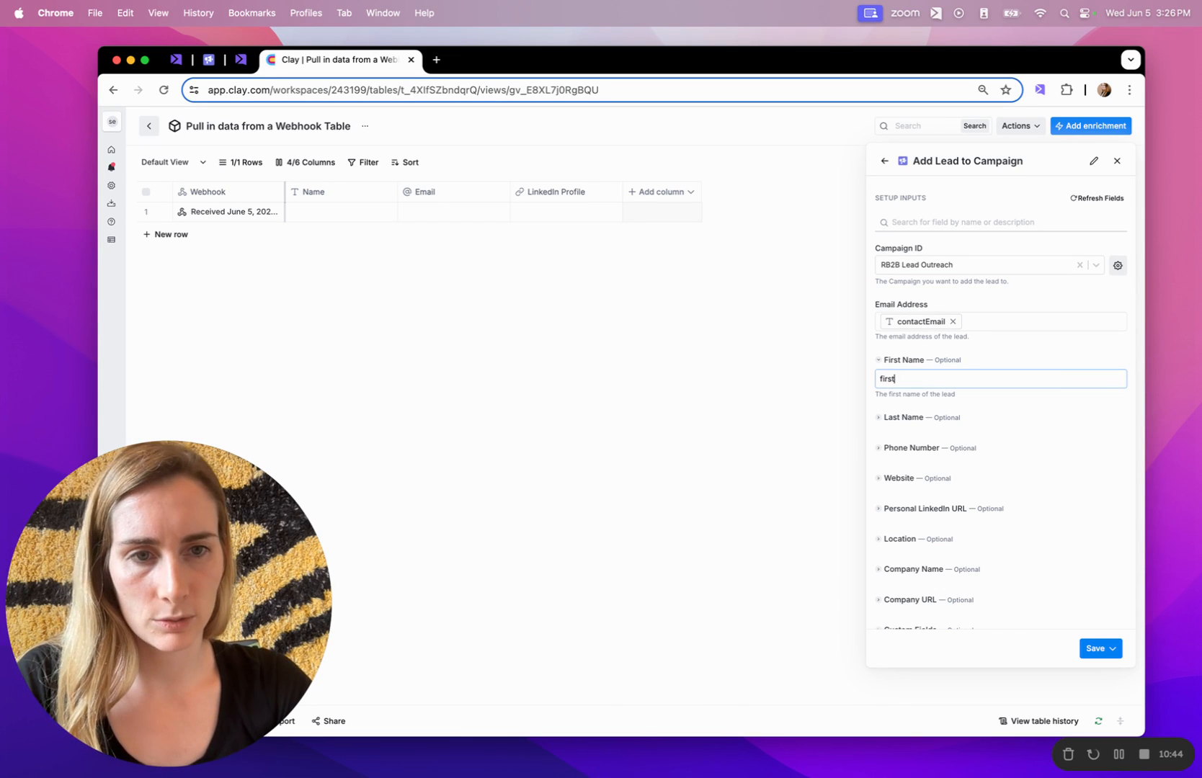
pyautogui.press('BackSpace')
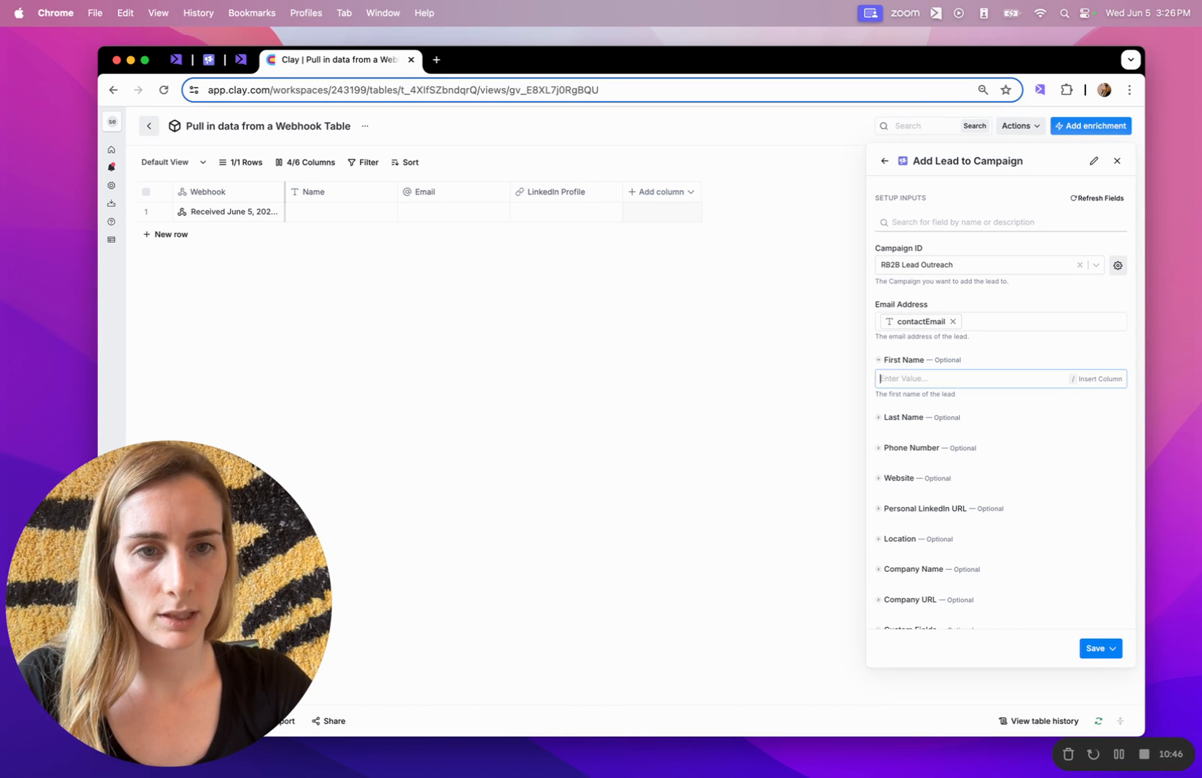
pyautogui.write('/name')
pyautogui.click(948, 398)
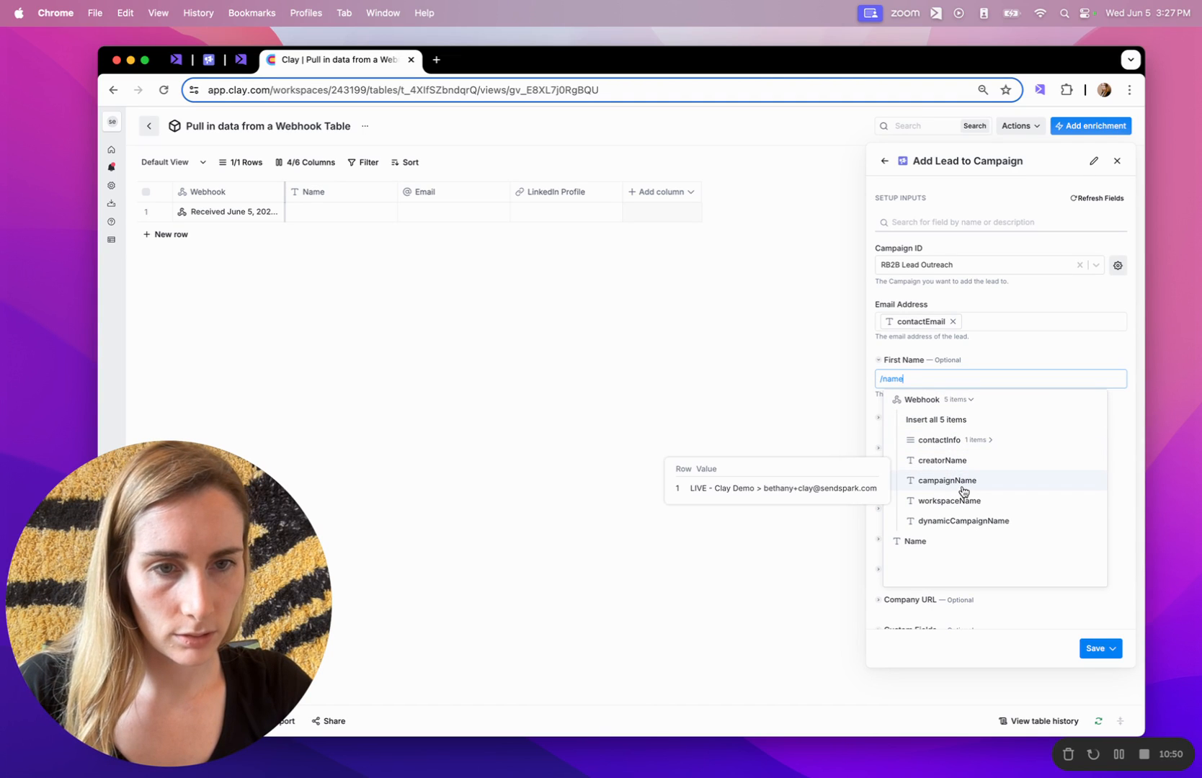
pyautogui.click(962, 445)
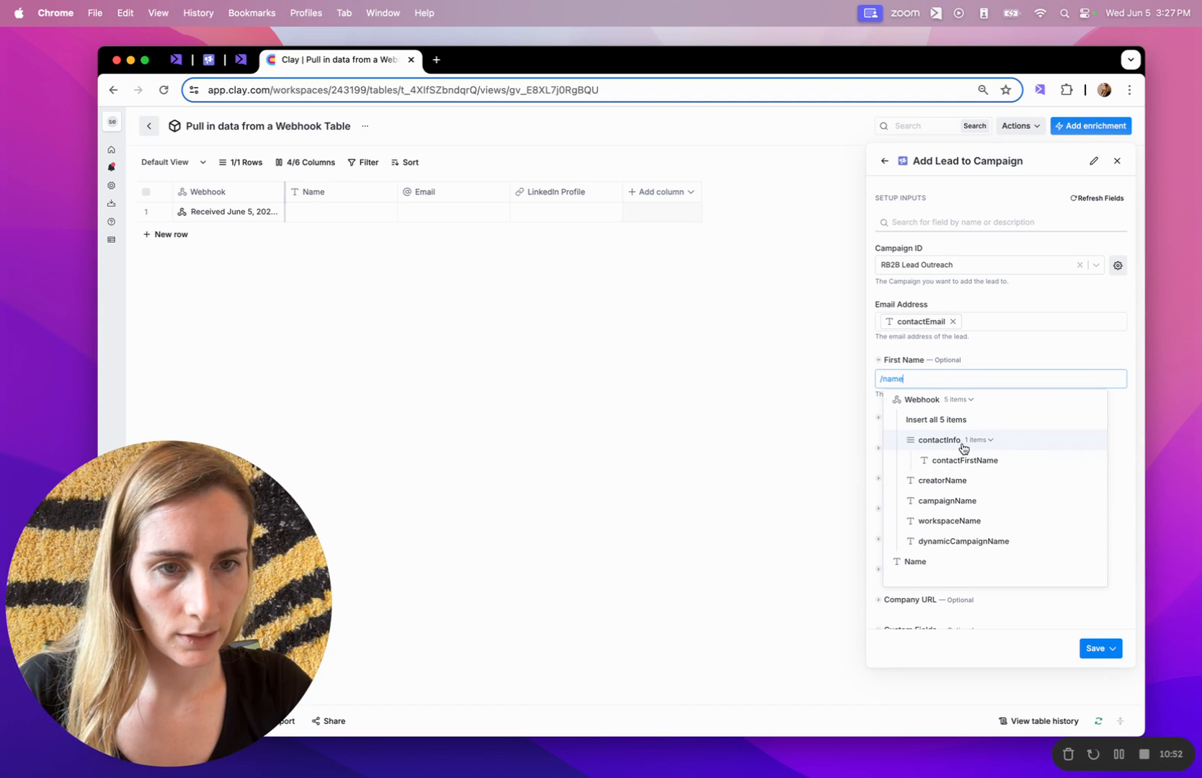
pyautogui.click(966, 460)
pyautogui.click(1096, 649)
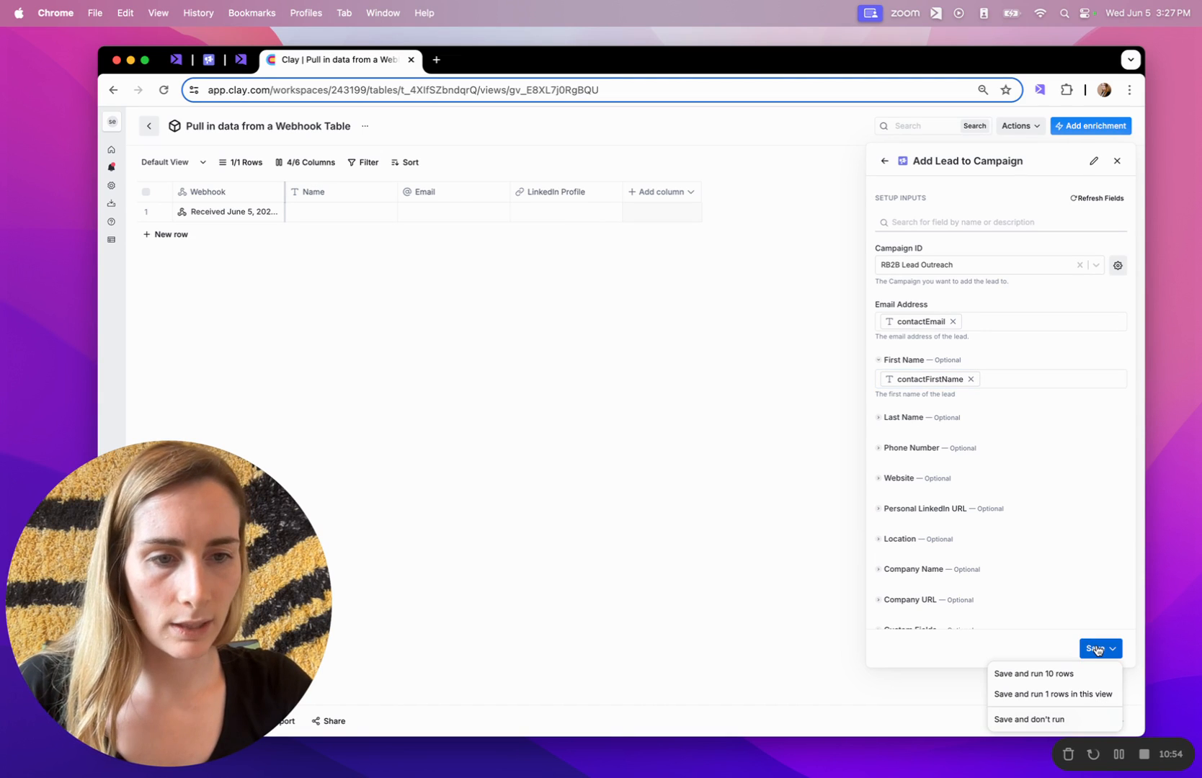
pyautogui.click(1062, 674)
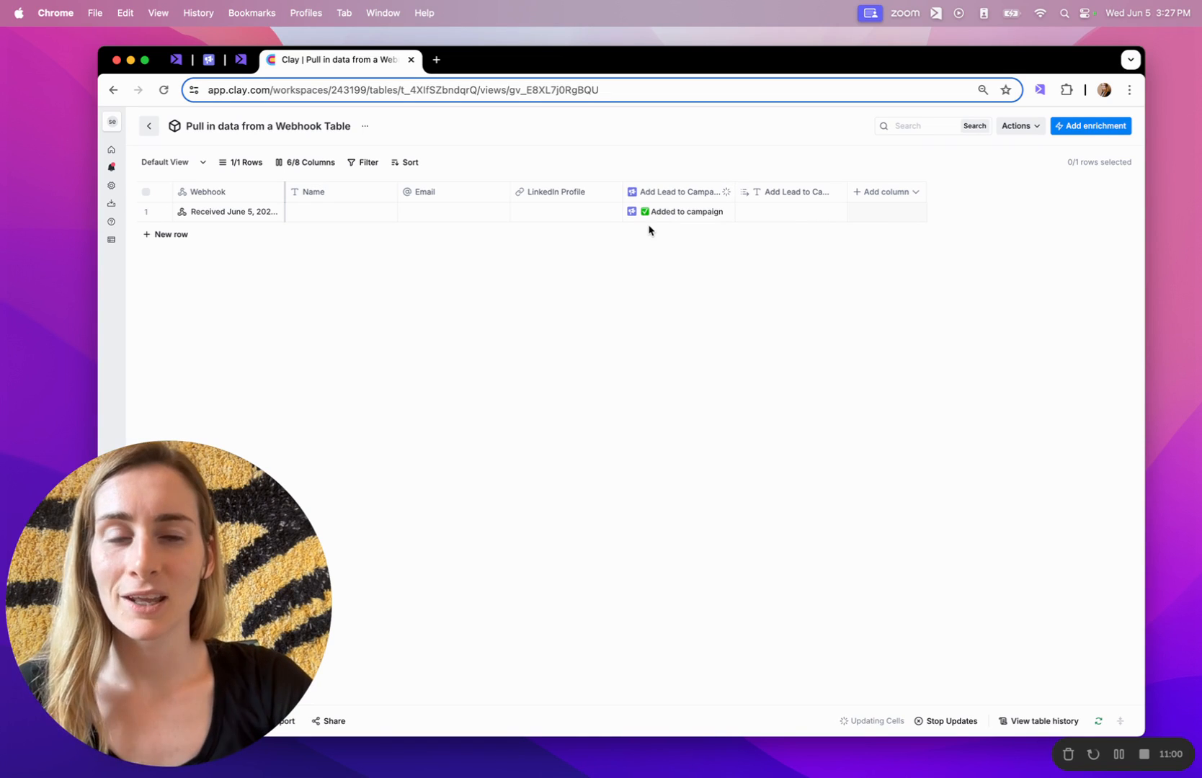
# Return to Smartlead's RB2B Lead Outreach Final Review showing the personalised video email.
pyautogui.click(209, 59)
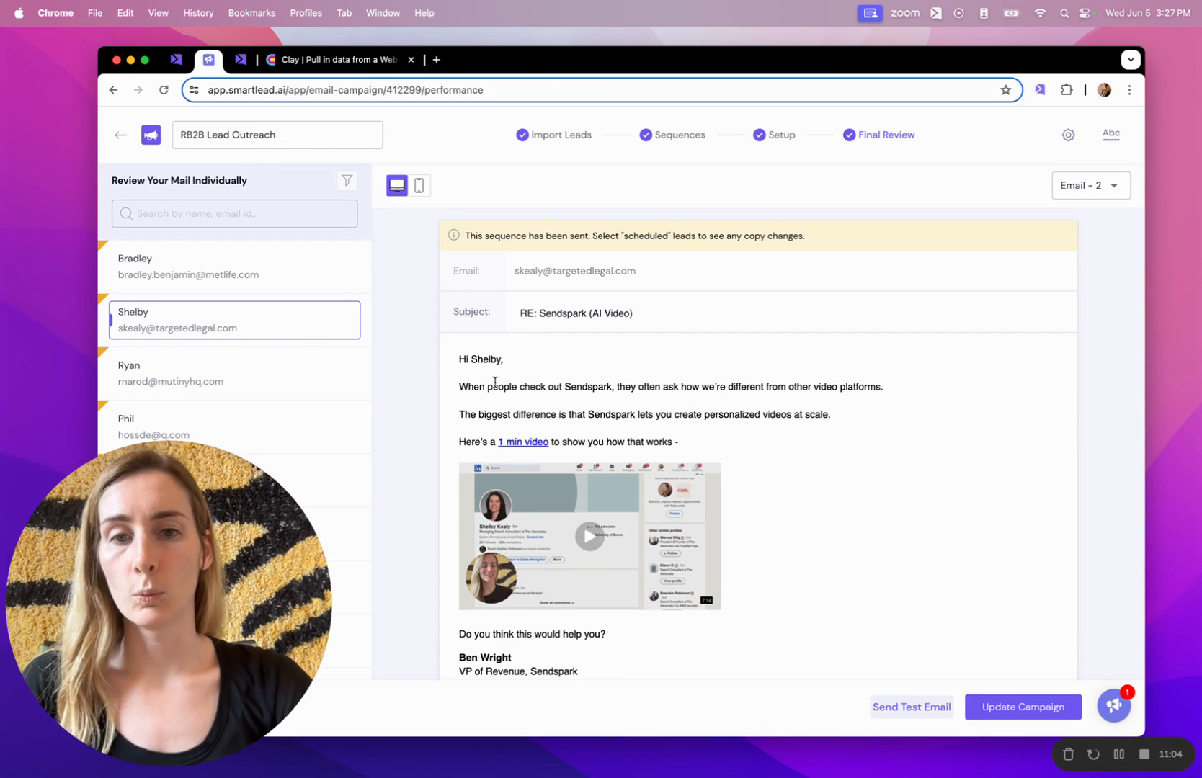